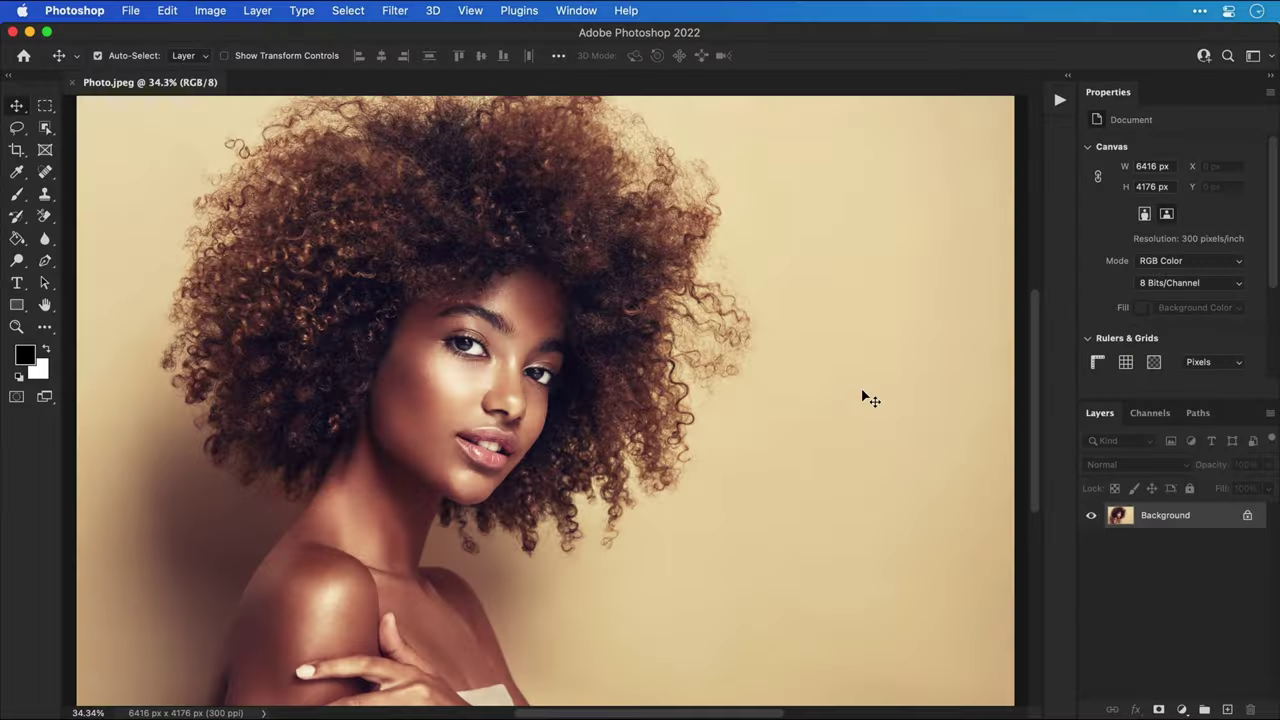
Step: Make the Background an editable layer named Subject and duplicate it
double_click(1165, 515)
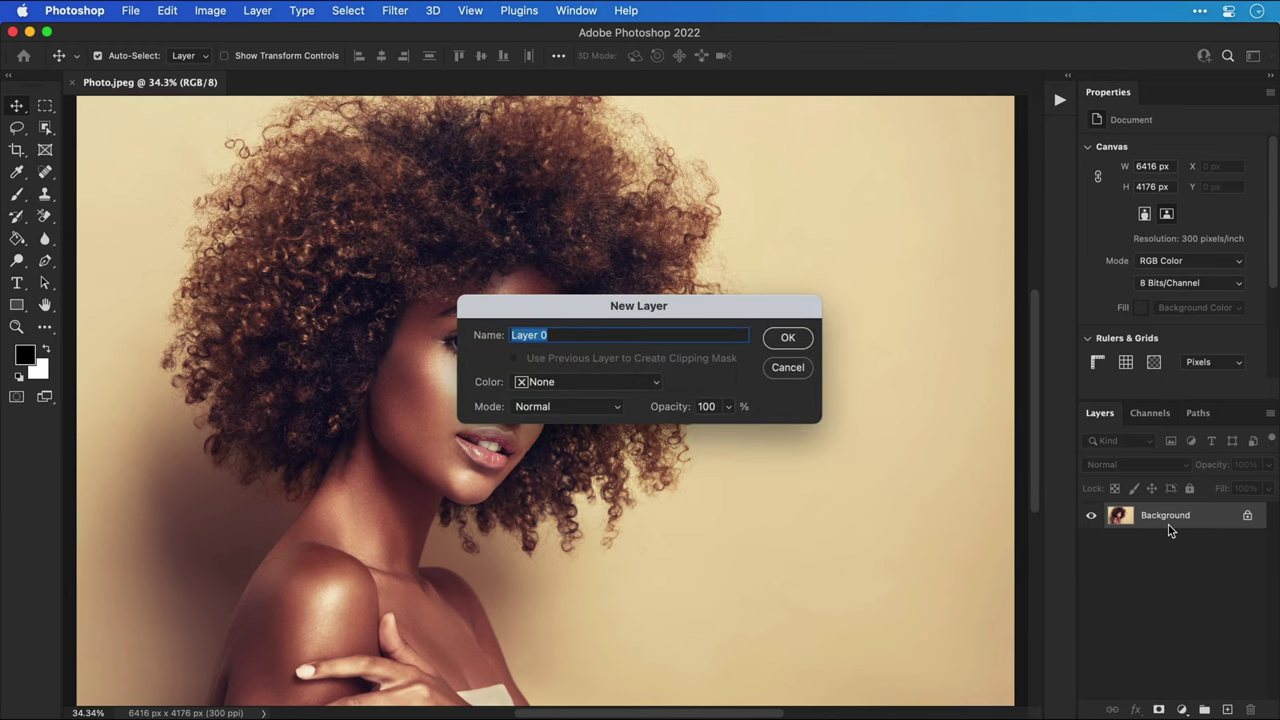
text(Subject)
key(Return)
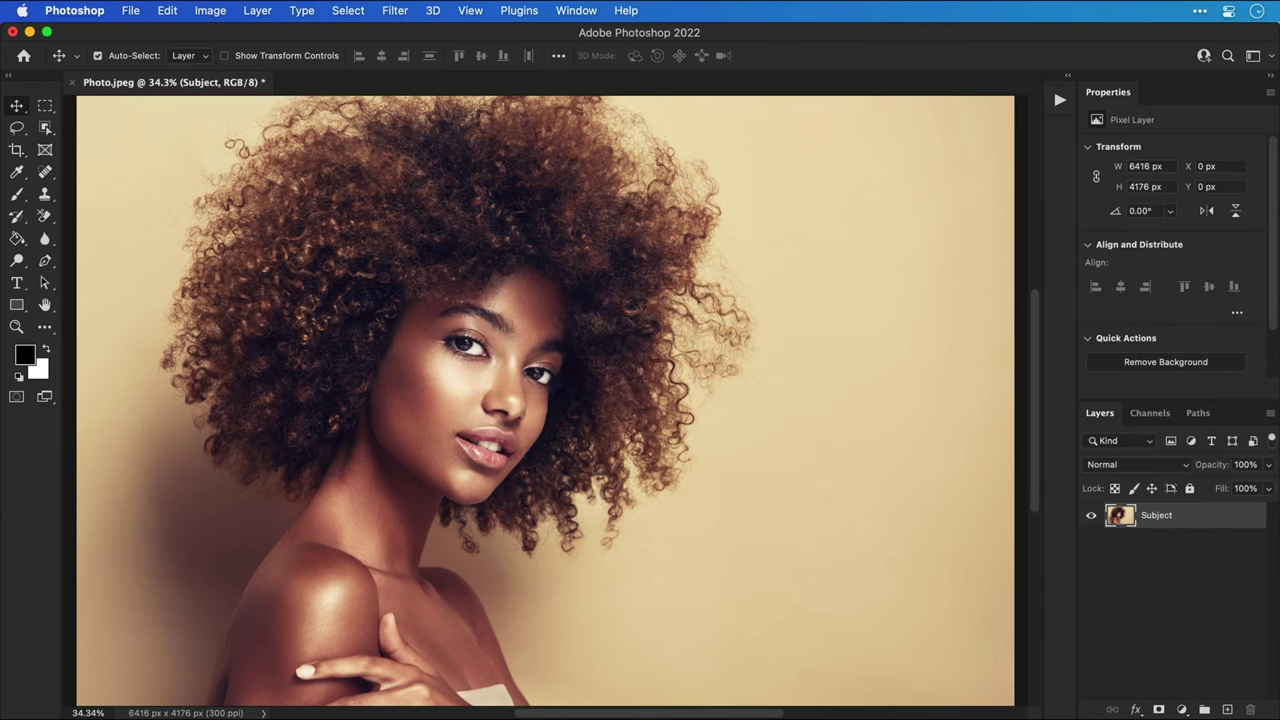
key(super+j)
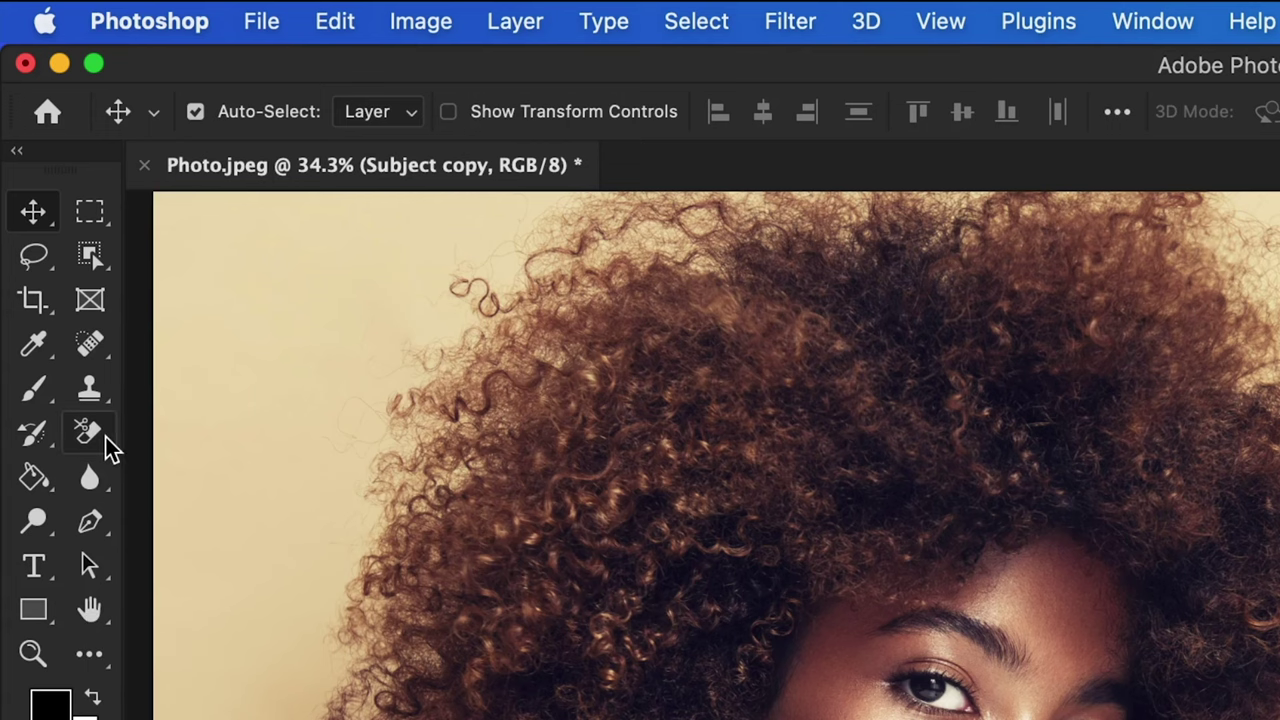
Step: Set up the Background Eraser with Sampling Once, Discontiguous limits and 10% tolerance
click(52, 218)
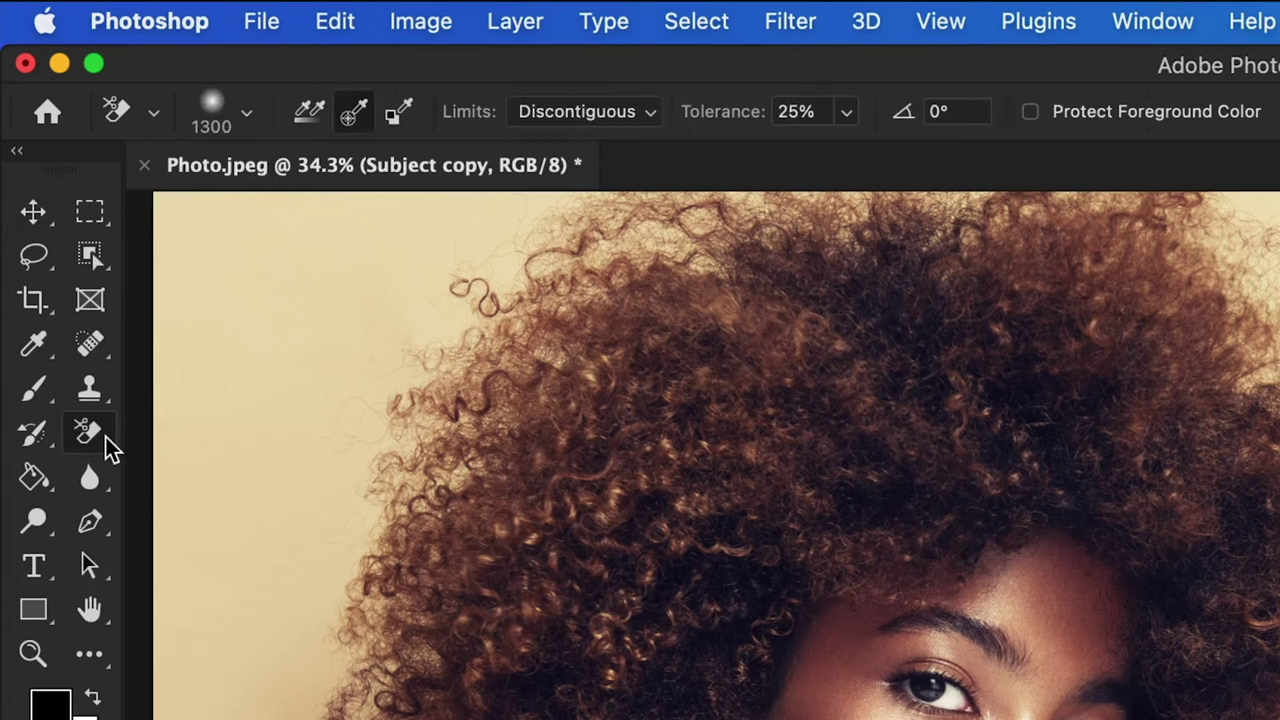
click(105, 437)
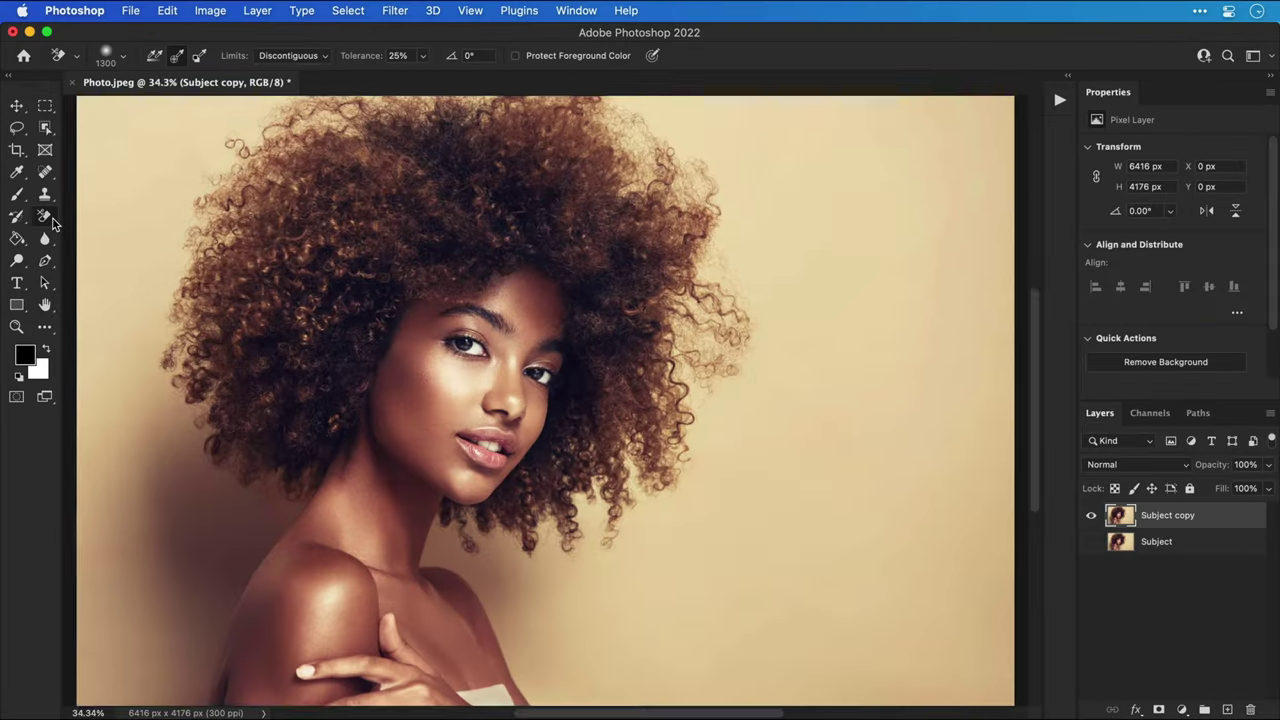
key(super+minus)
key(super+minus)
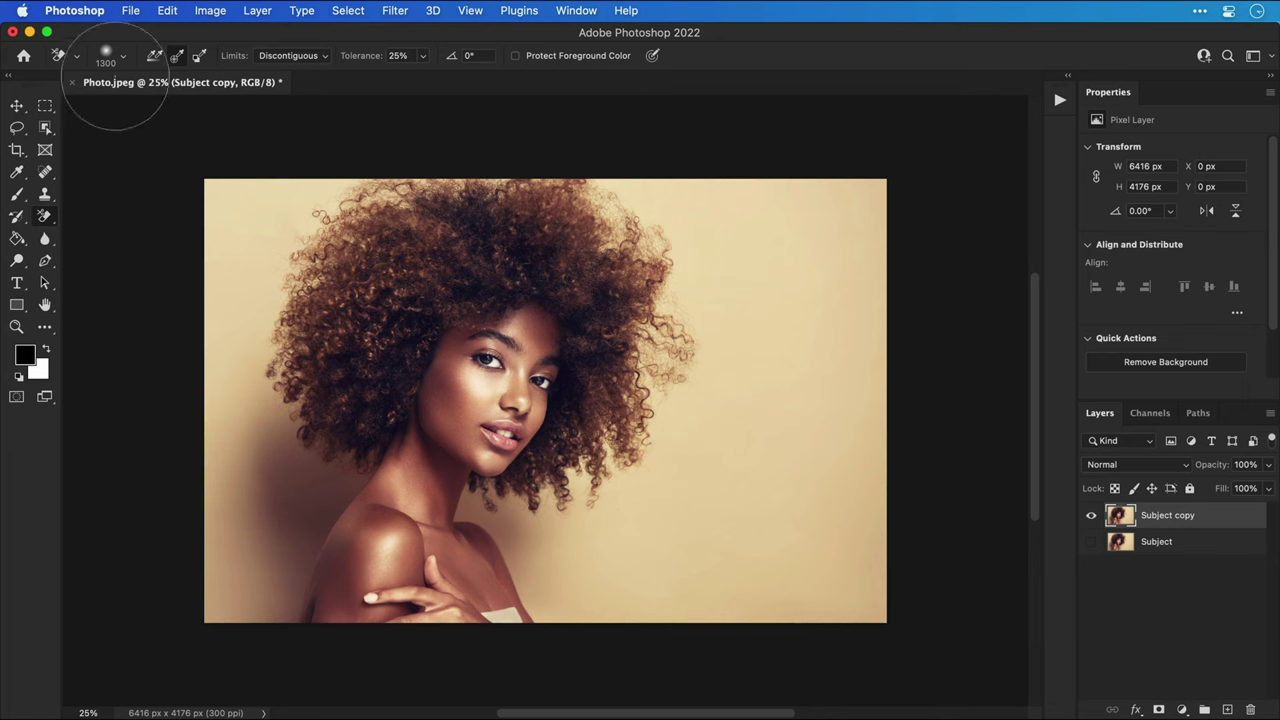
click(122, 55)
click(177, 57)
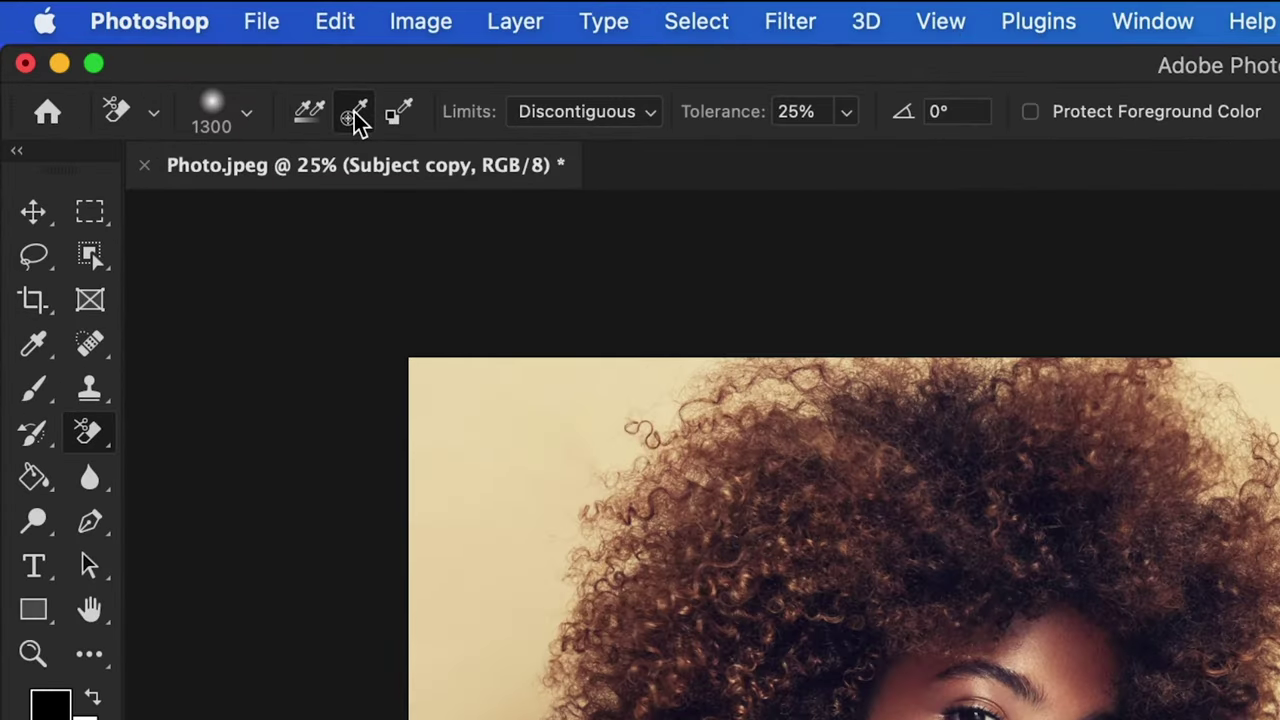
click(553, 113)
click(553, 113)
click(811, 112)
text(10)
key(Return)
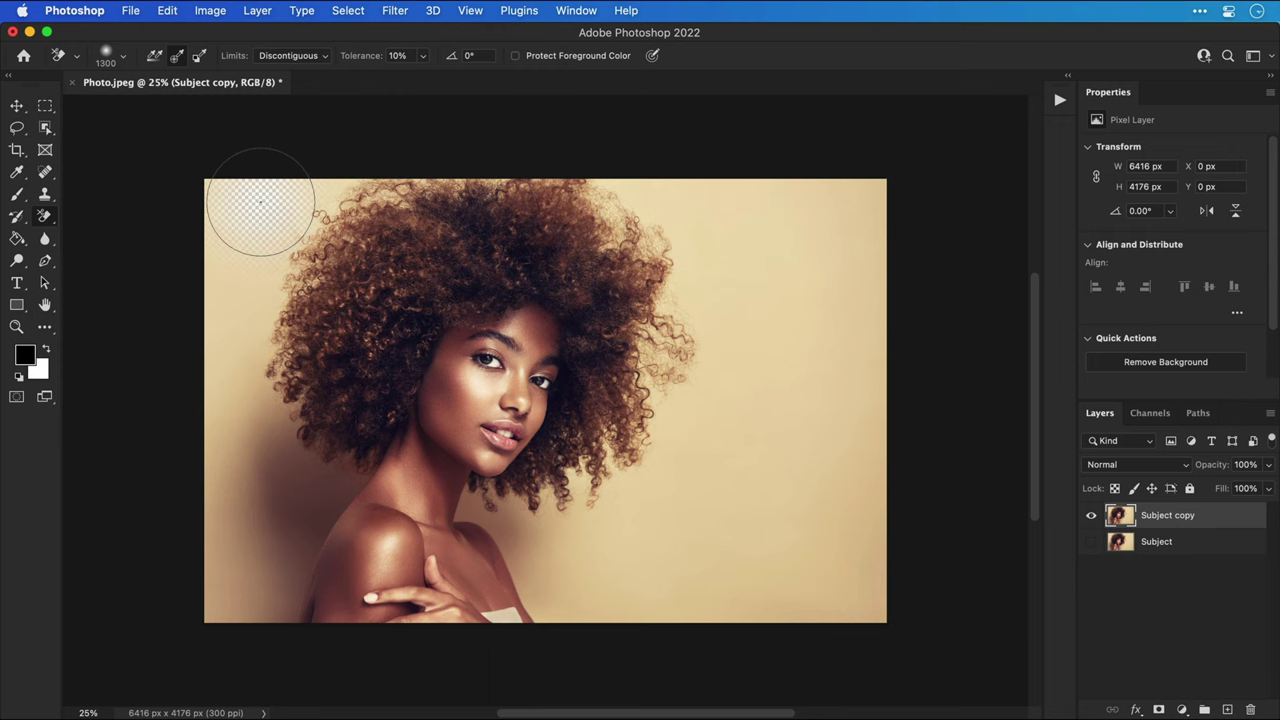
Step: Erase the backdrop beside the hair, then along the left edge and top at tolerance 3
mouse_move(260, 202)
mouse_down()
mouse_move(234, 226)
mouse_move(341, 176)
mouse_move(260, 218)
mouse_move(239, 358)
mouse_move(245, 457)
mouse_move(258, 437)
mouse_move(240, 360)
mouse_up()
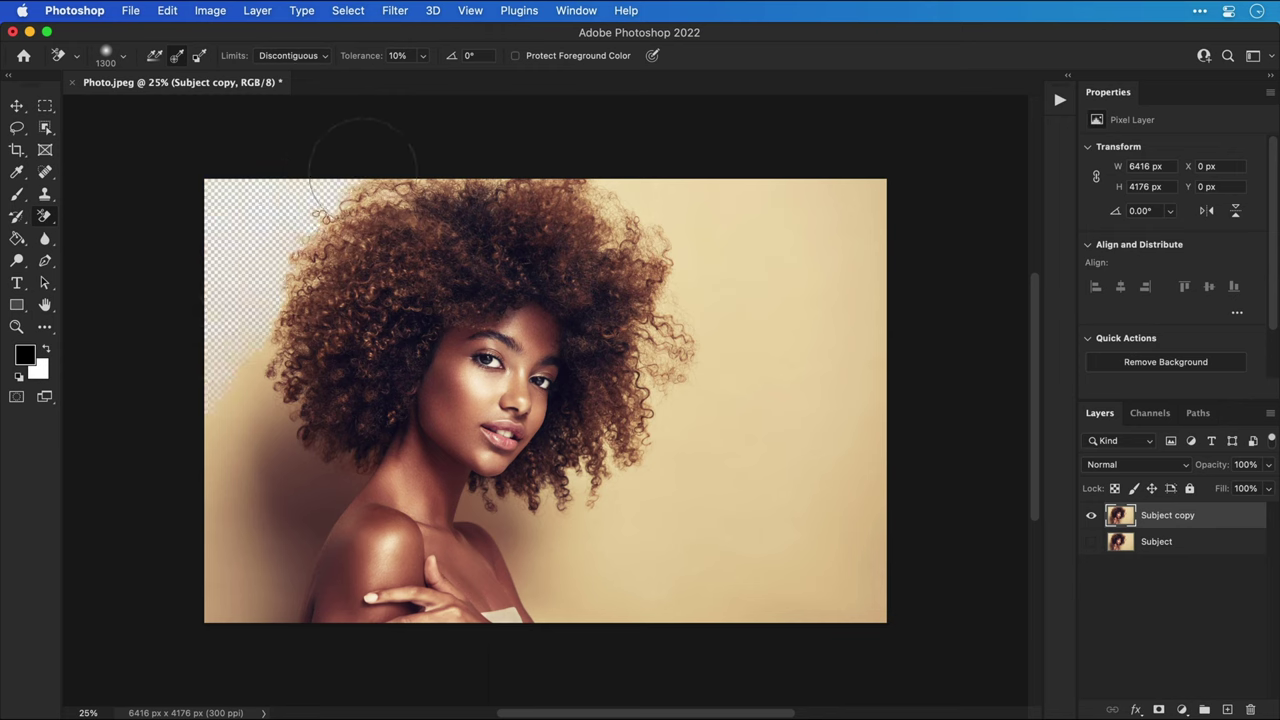
mouse_move(600, 190)
mouse_down()
mouse_move(766, 194)
mouse_move(694, 586)
mouse_move(580, 509)
mouse_move(640, 565)
mouse_up()
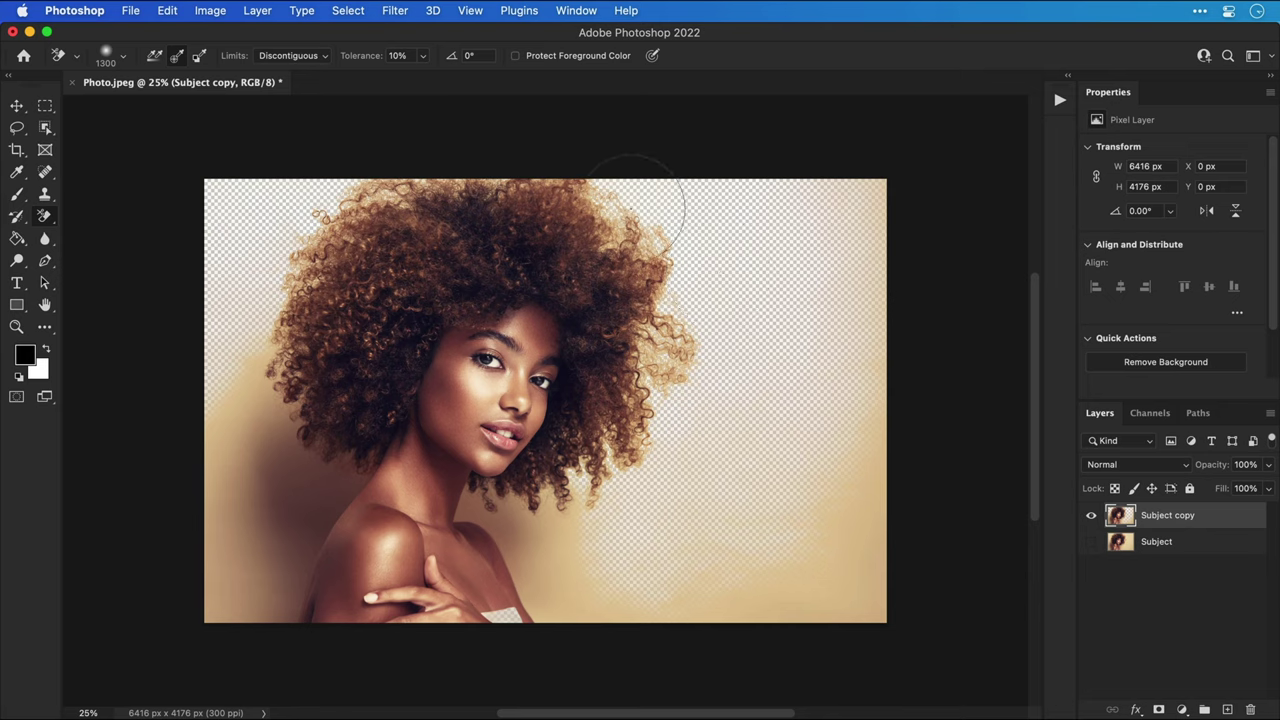
click(398, 55)
text(3)
mouse_move(235, 408)
mouse_down()
mouse_move(227, 362)
mouse_move(233, 526)
mouse_move(215, 569)
mouse_move(276, 206)
mouse_move(430, 147)
mouse_move(630, 175)
mouse_move(709, 338)
mouse_move(657, 464)
mouse_move(583, 514)
mouse_move(686, 614)
mouse_move(780, 354)
mouse_move(859, 528)
mouse_move(880, 540)
mouse_move(880, 180)
mouse_move(853, 220)
mouse_move(875, 187)
mouse_move(823, 229)
mouse_up()
Step: Erase the shoulder shadow and the area right of the neck with a smaller brush at 15% tolerance
key(bracketleft)
key(bracketleft)
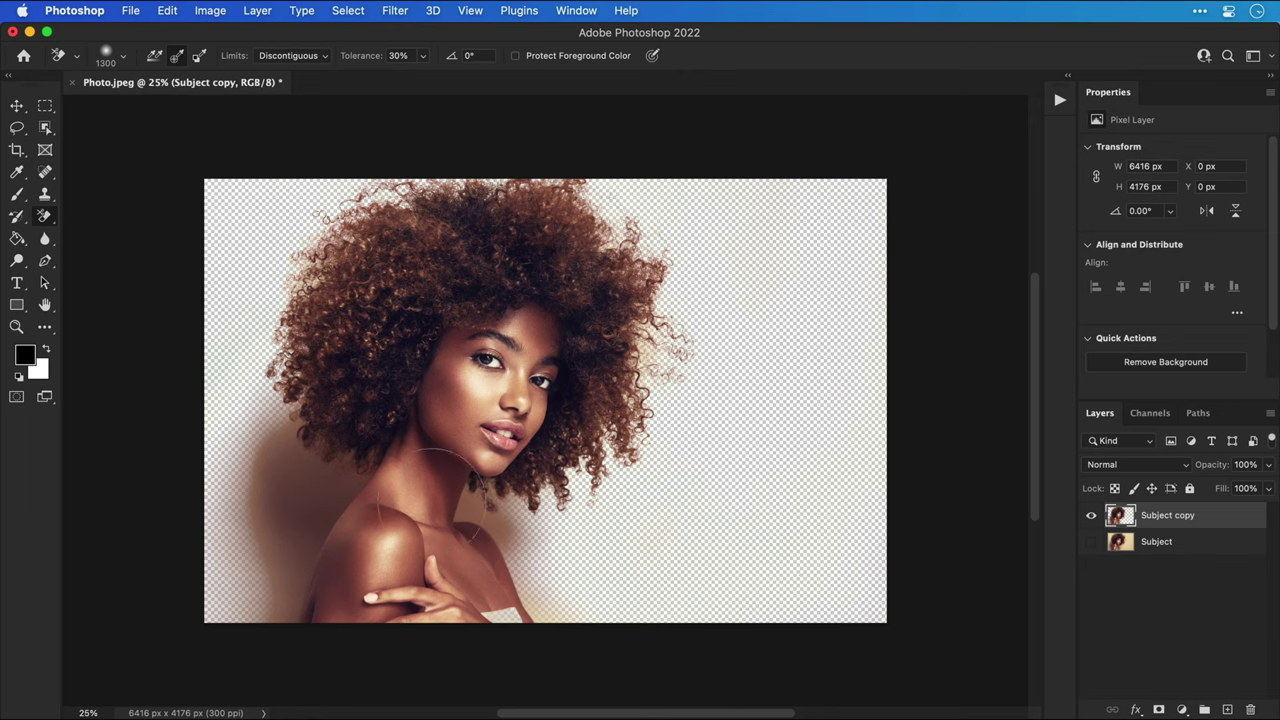
key(bracketleft)
key(bracketleft)
key(bracketleft)
key(bracketleft)
mouse_move(318, 488)
mouse_down()
mouse_move(308, 445)
mouse_move(340, 430)
mouse_move(336, 484)
mouse_up()
key(super+z)
click(409, 57)
text(15)
mouse_move(262, 430)
mouse_down()
mouse_move(268, 478)
mouse_move(298, 450)
mouse_move(335, 500)
mouse_move(257, 623)
mouse_move(295, 405)
mouse_move(237, 624)
mouse_move(243, 500)
mouse_move(300, 520)
mouse_move(304, 436)
mouse_up()
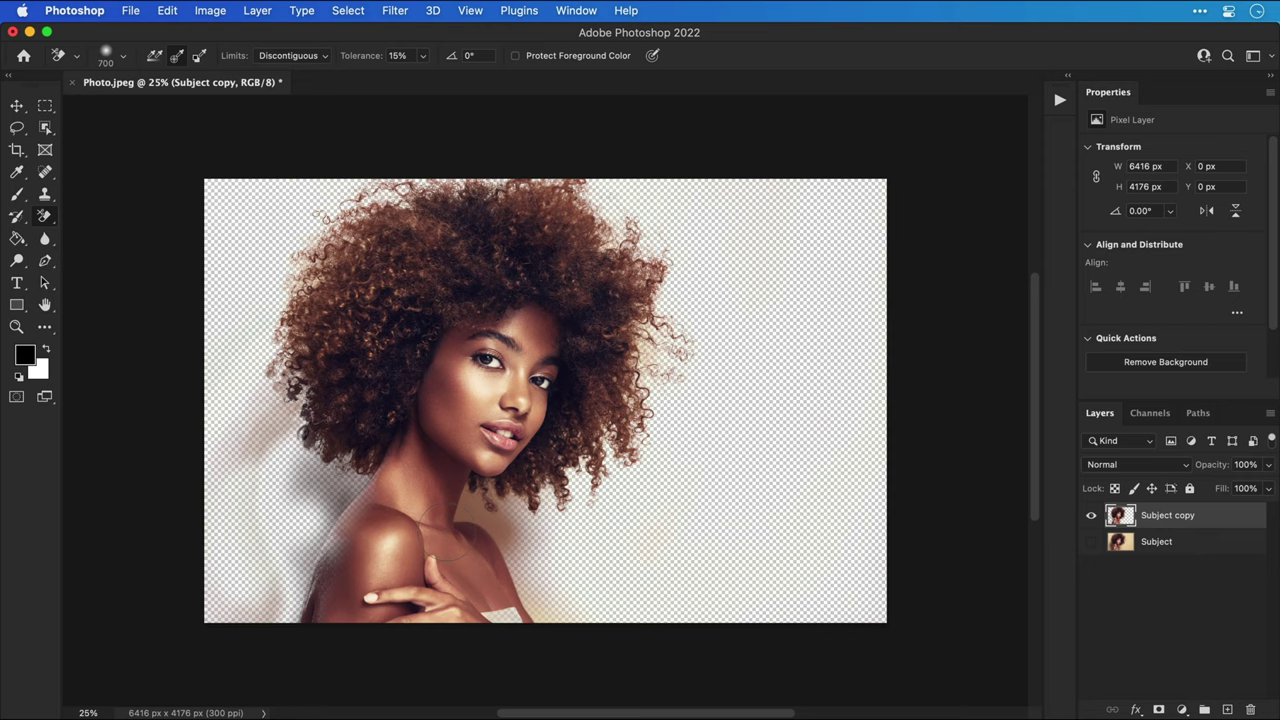
key(bracketleft)
key(bracketleft)
key(bracketleft)
key(bracketleft)
mouse_move(484, 530)
mouse_down()
mouse_move(500, 540)
mouse_move(480, 500)
mouse_move(515, 600)
mouse_up()
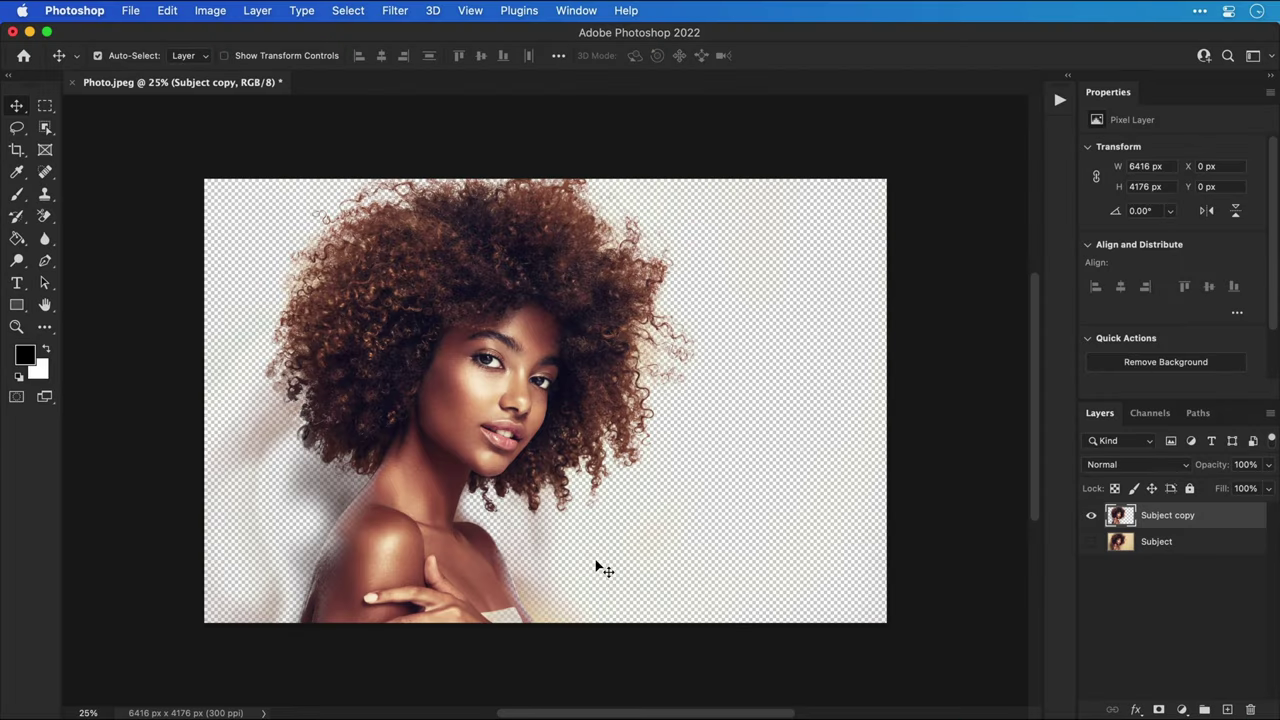
Step: Delete Subject copy, show Subject, and put a #3790ff Solid Color fill beneath it
click(1250, 709)
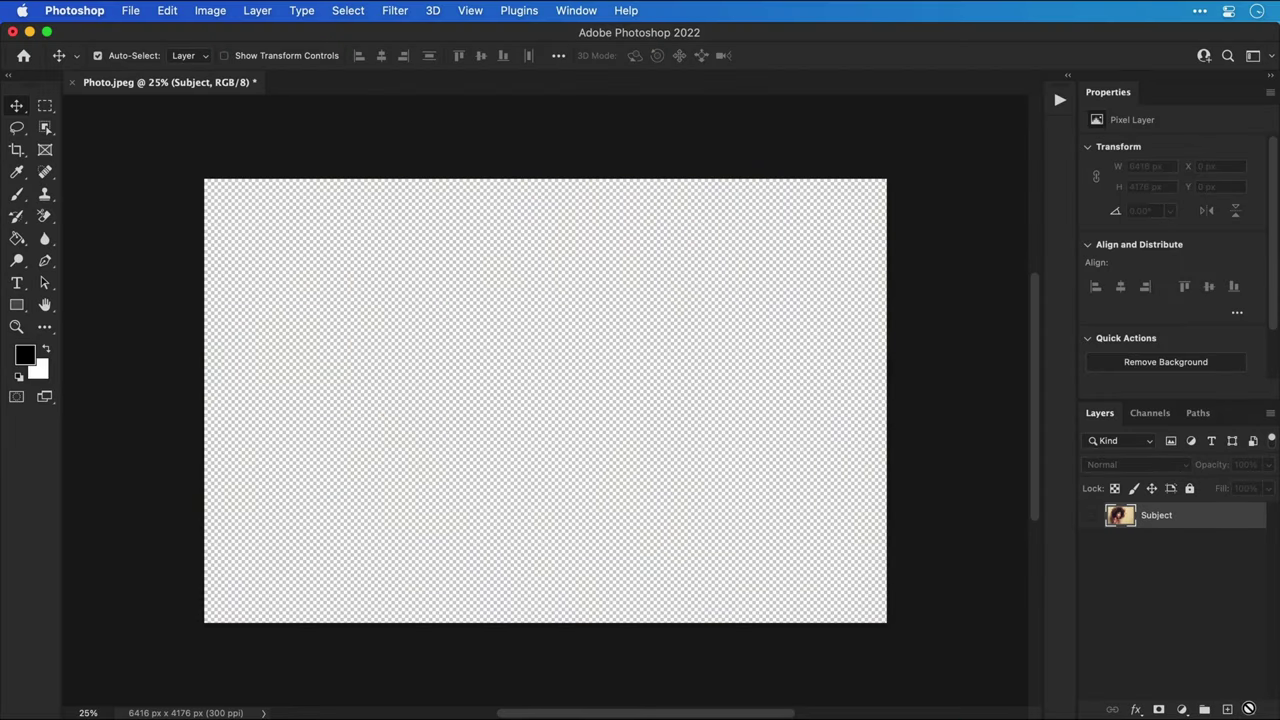
click(1091, 515)
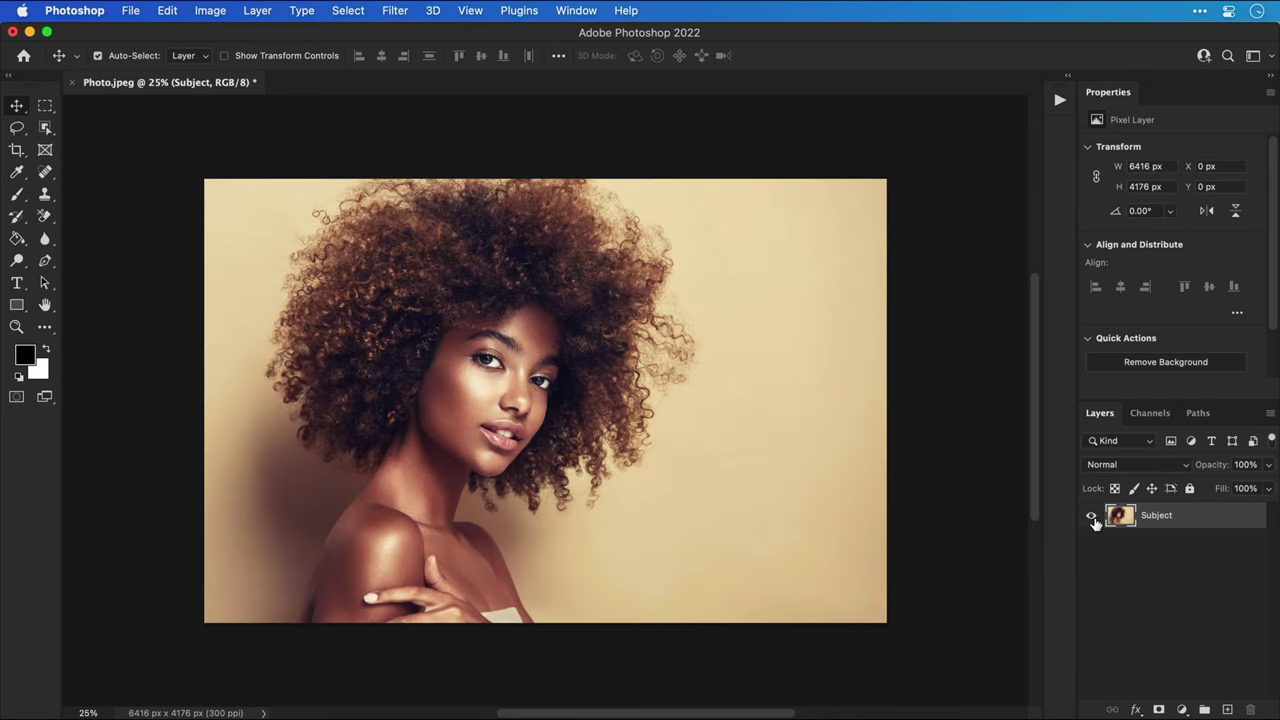
click(1182, 710)
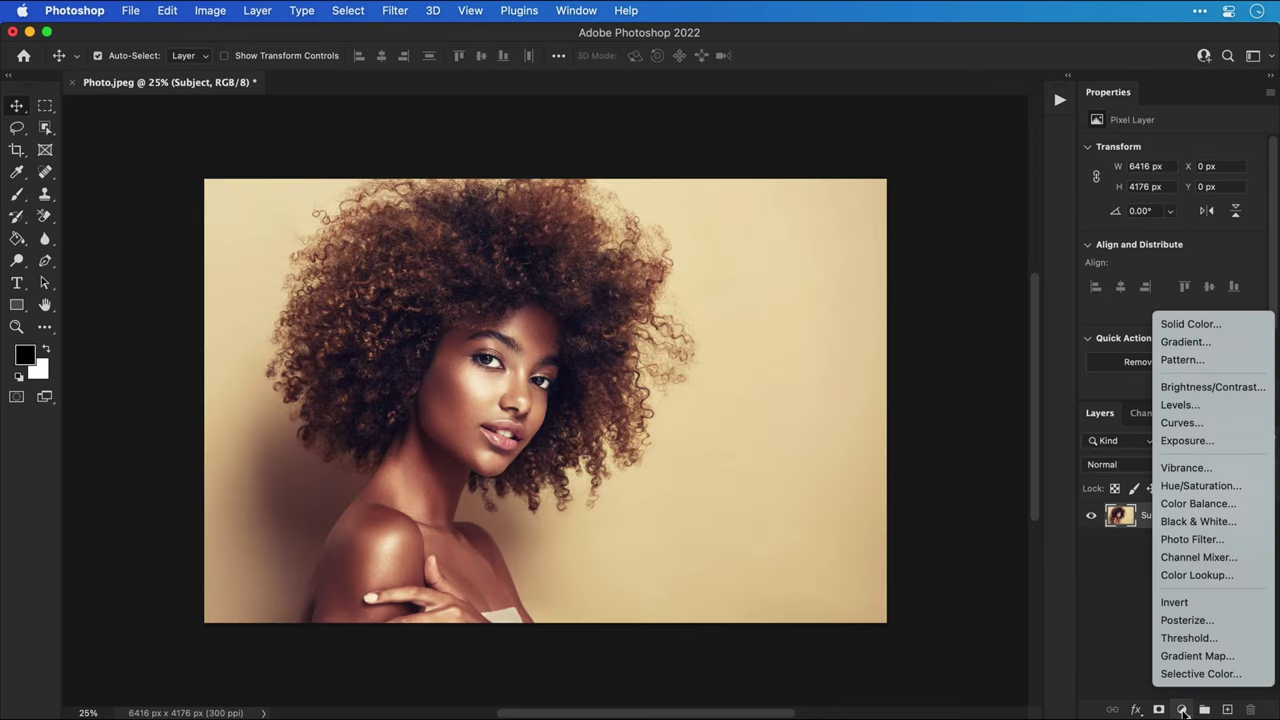
click(1190, 326)
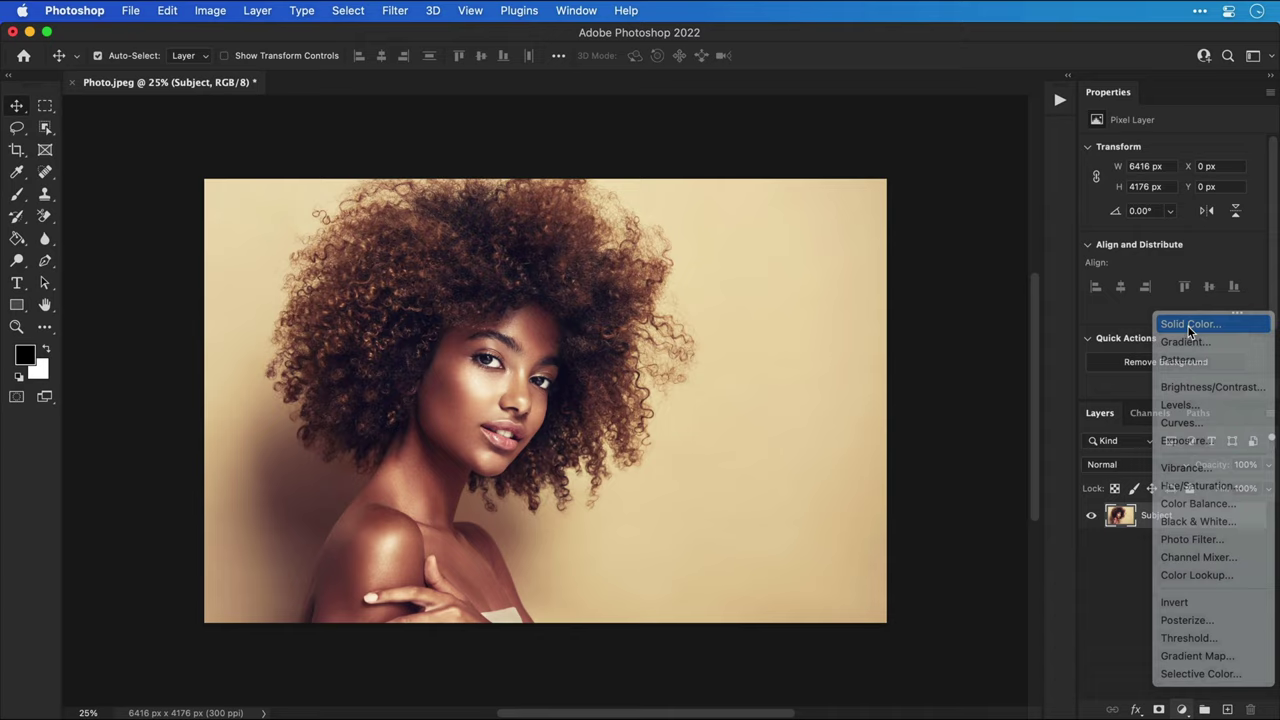
text(3790ff)
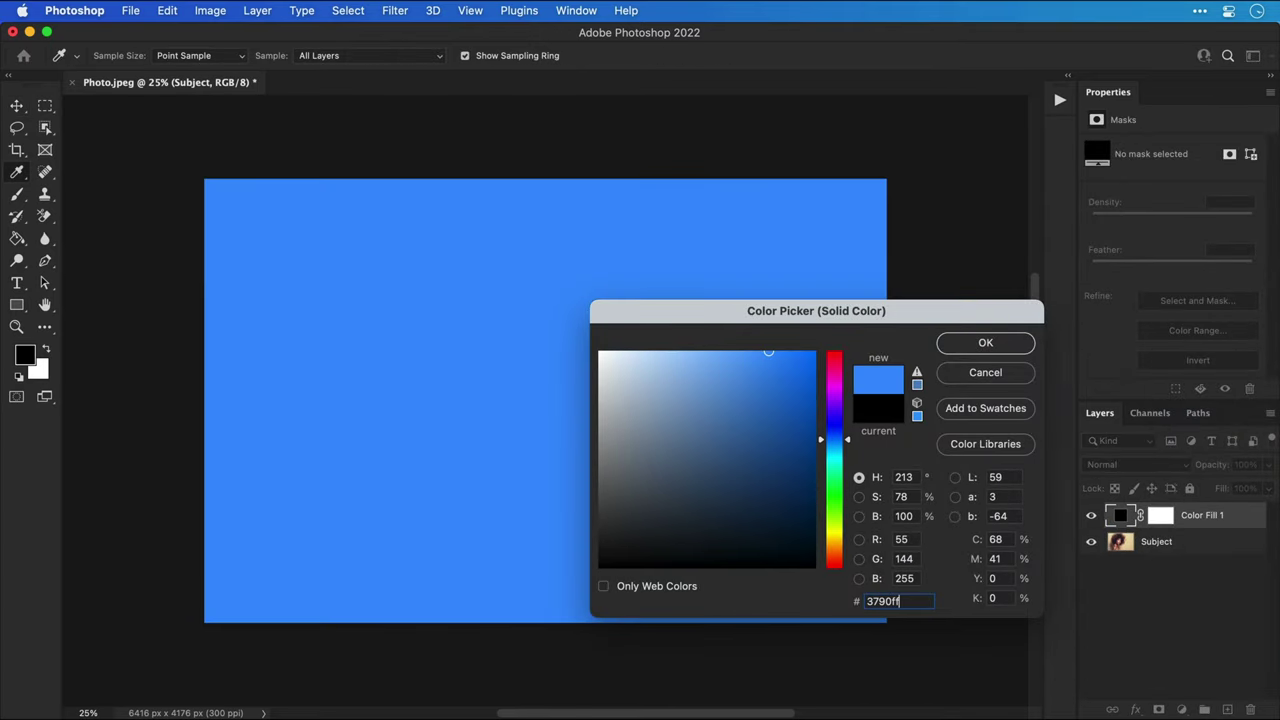
key(Return)
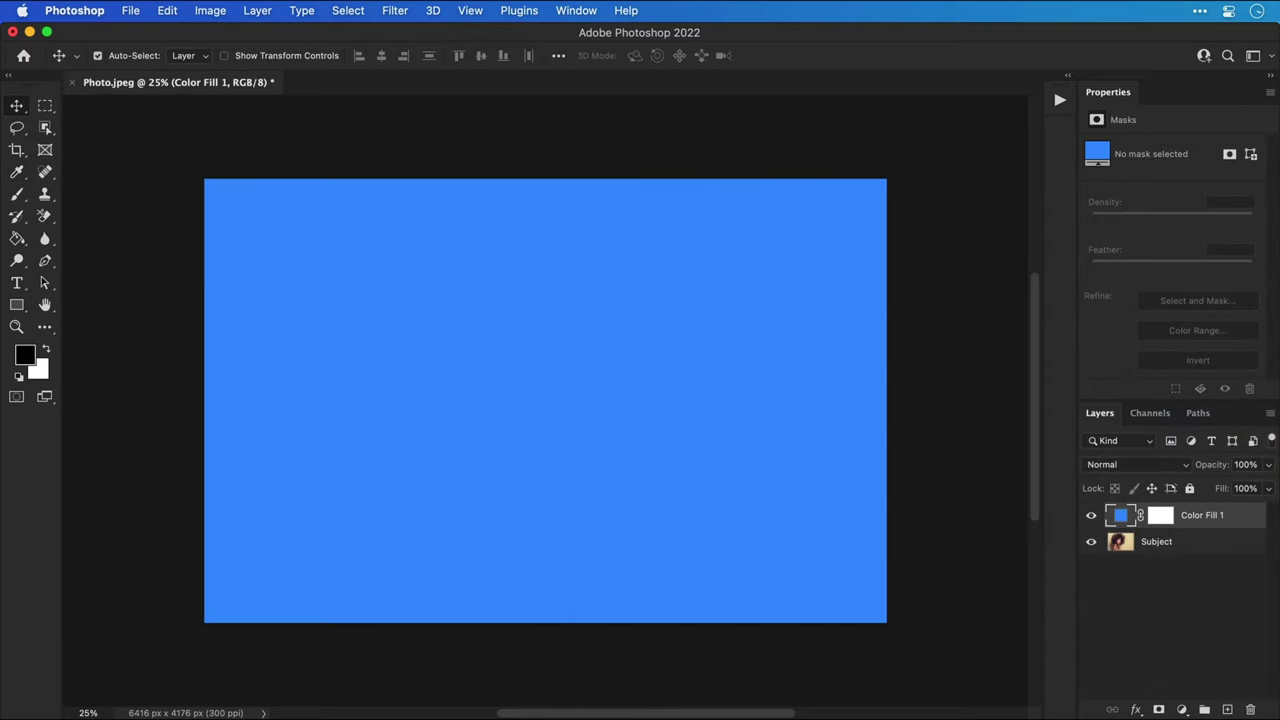
key(super+bracketleft)
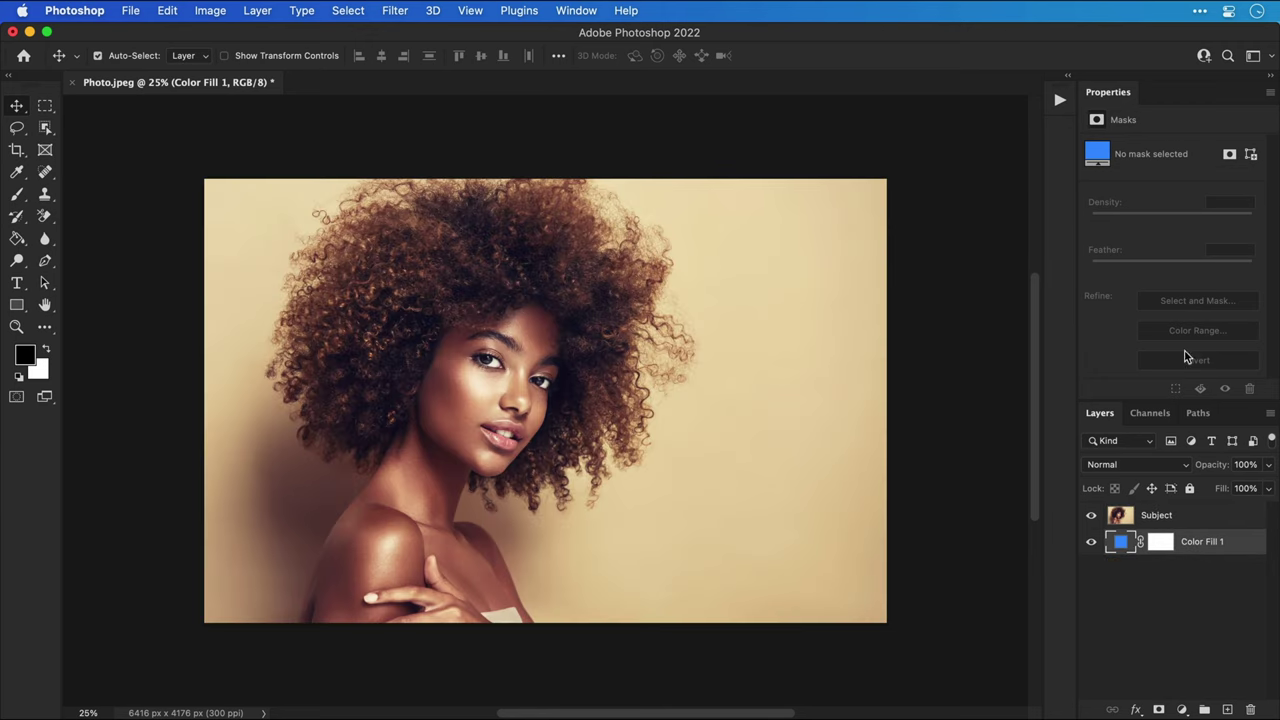
click(1166, 514)
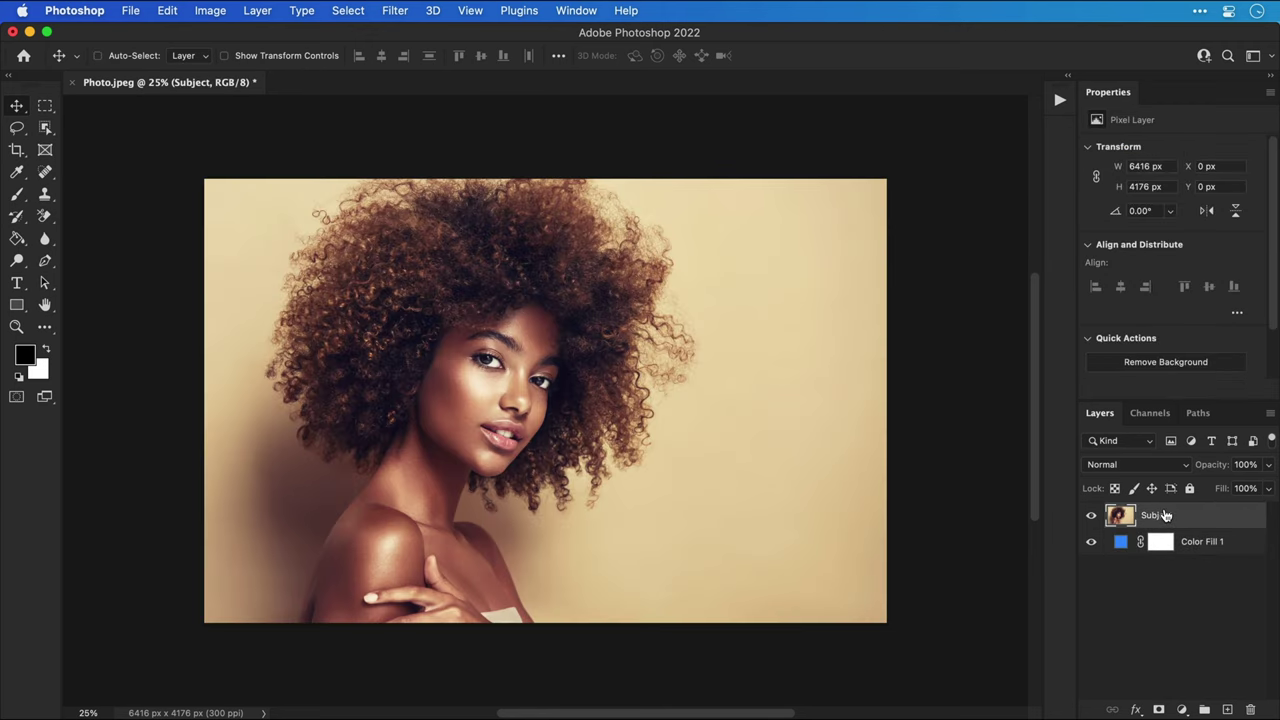
key(super+plus)
click(348, 11)
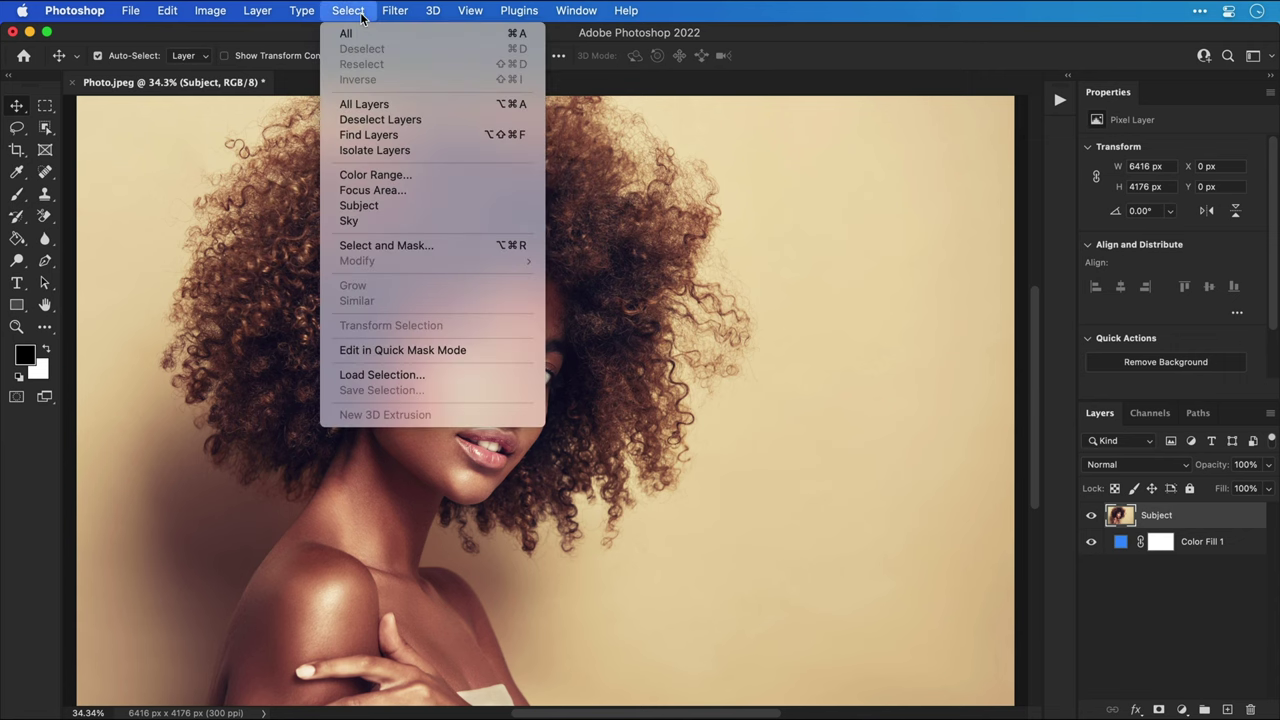
click(358, 205)
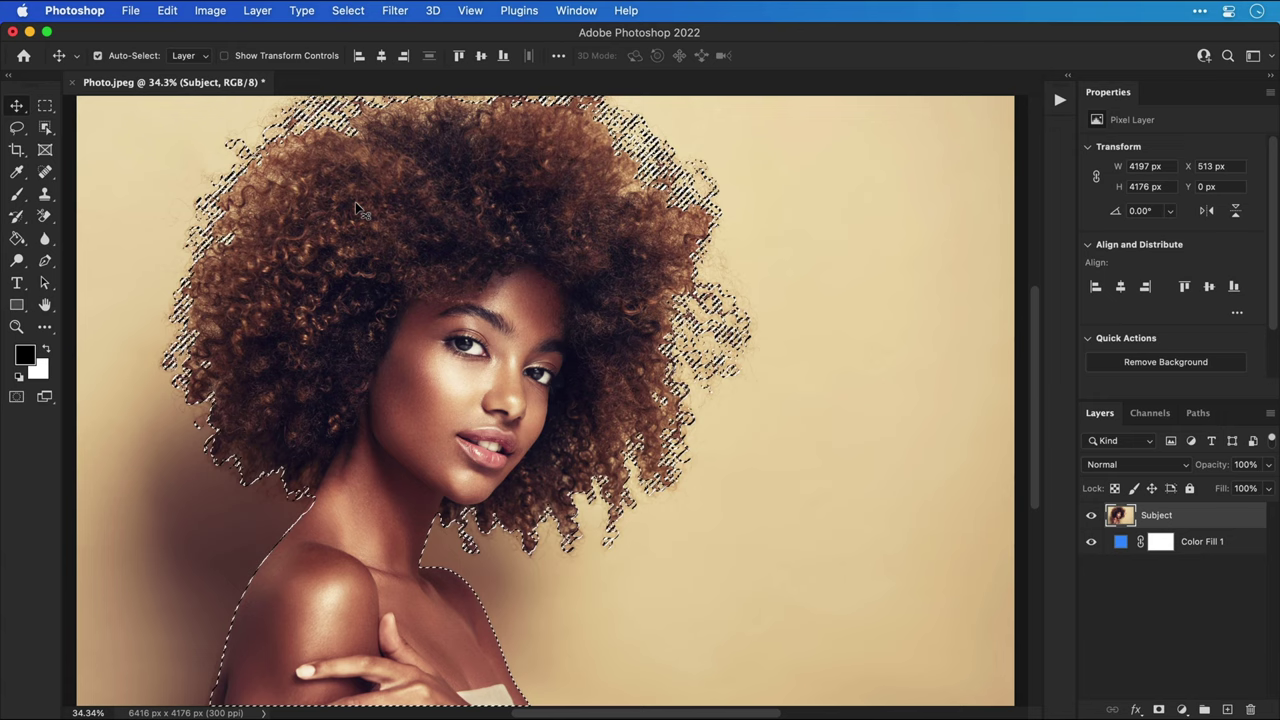
click(1158, 709)
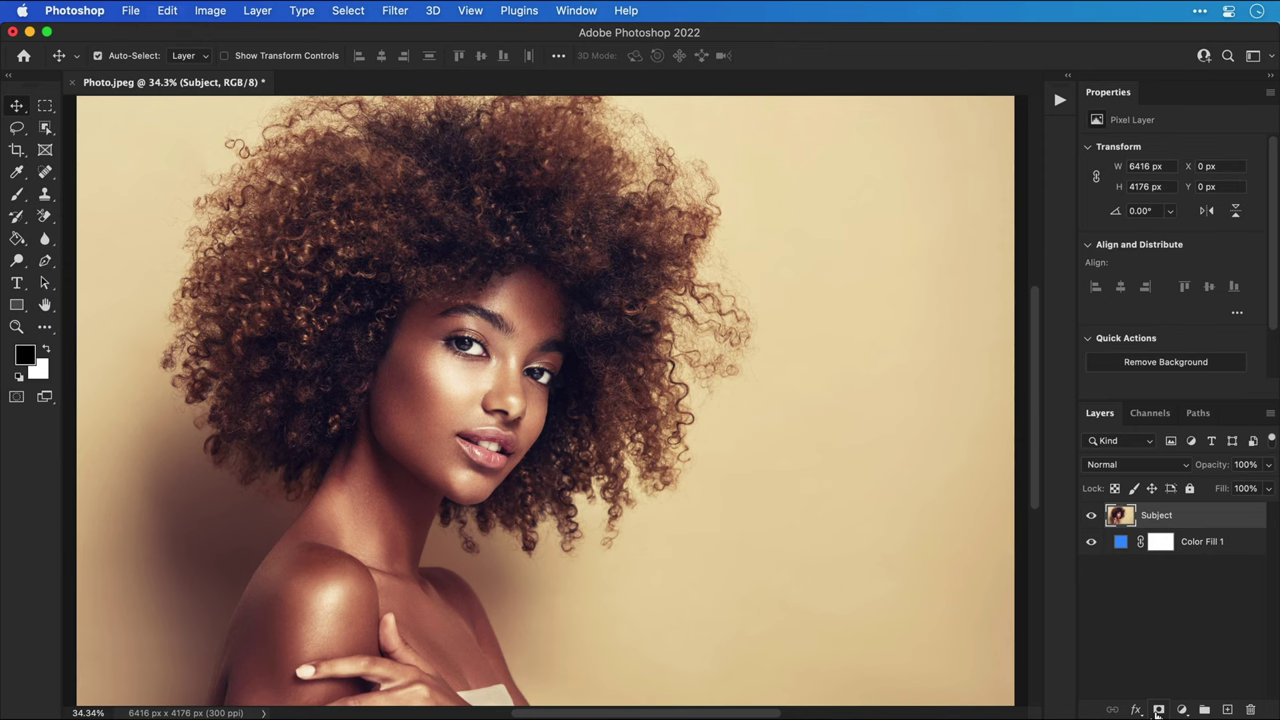
Step: Compare the Red, Green and Blue channels, then duplicate Green as Green copy
click(1159, 416)
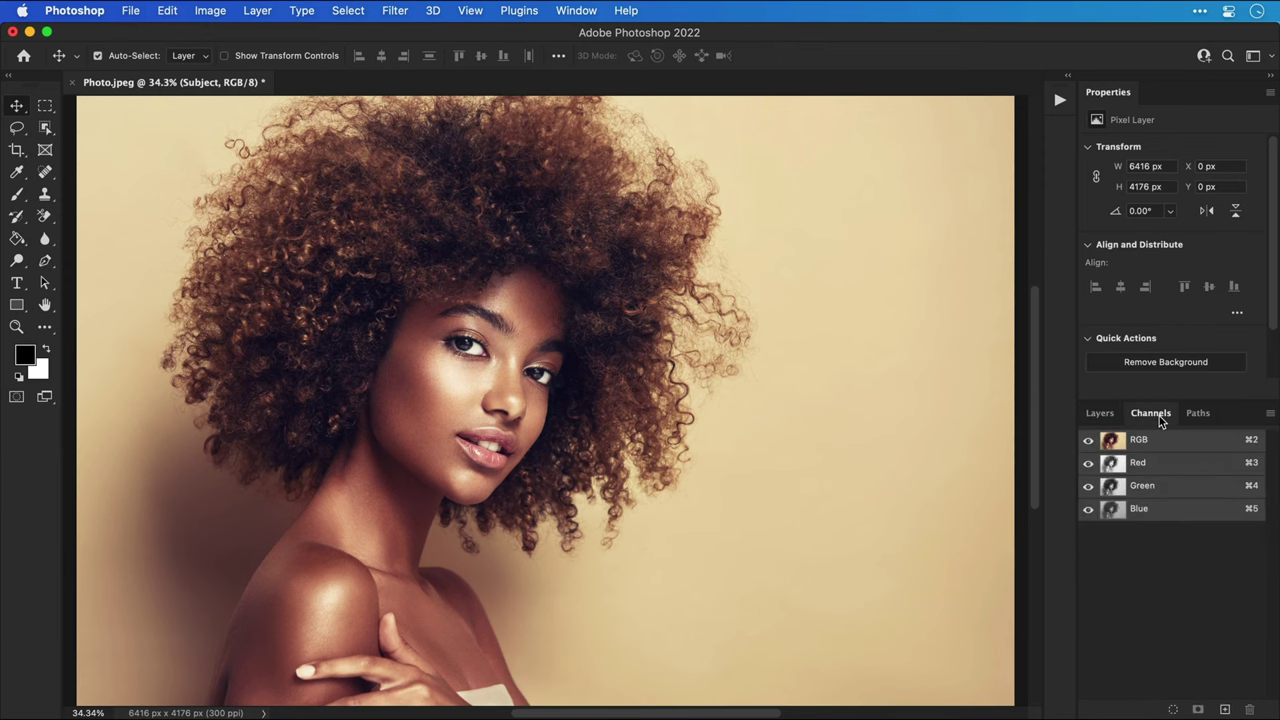
click(1112, 466)
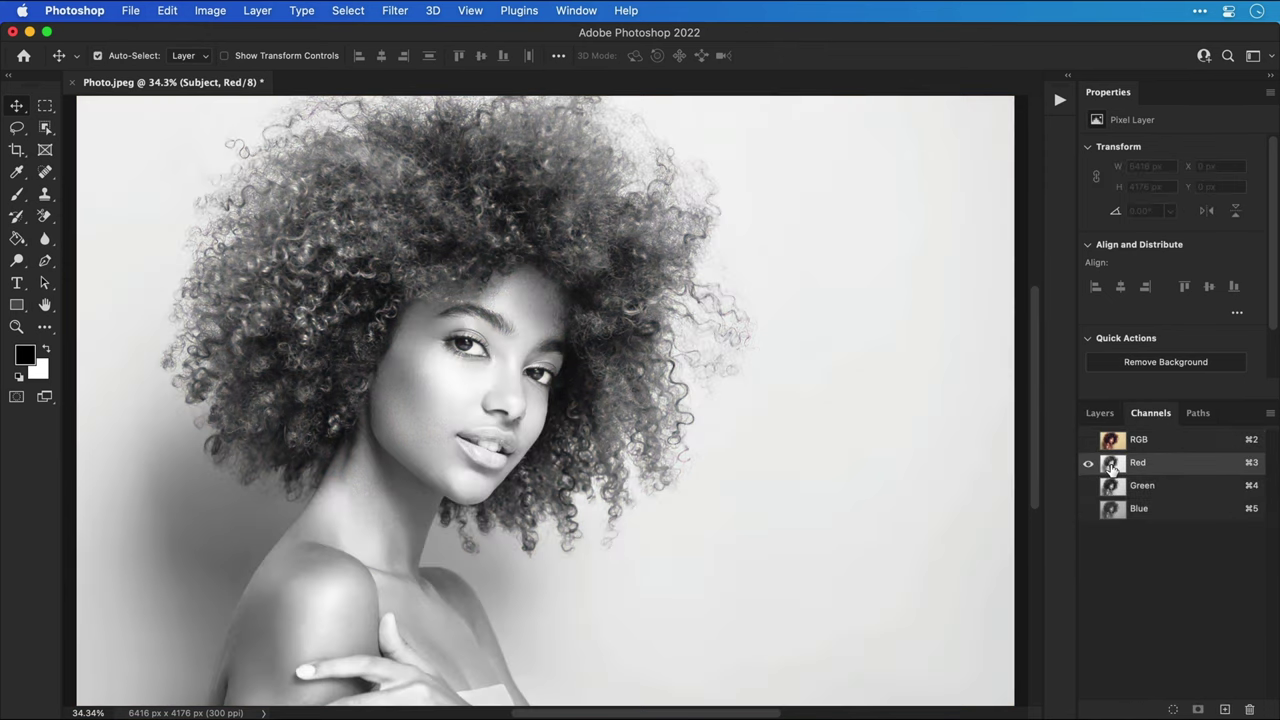
click(1113, 488)
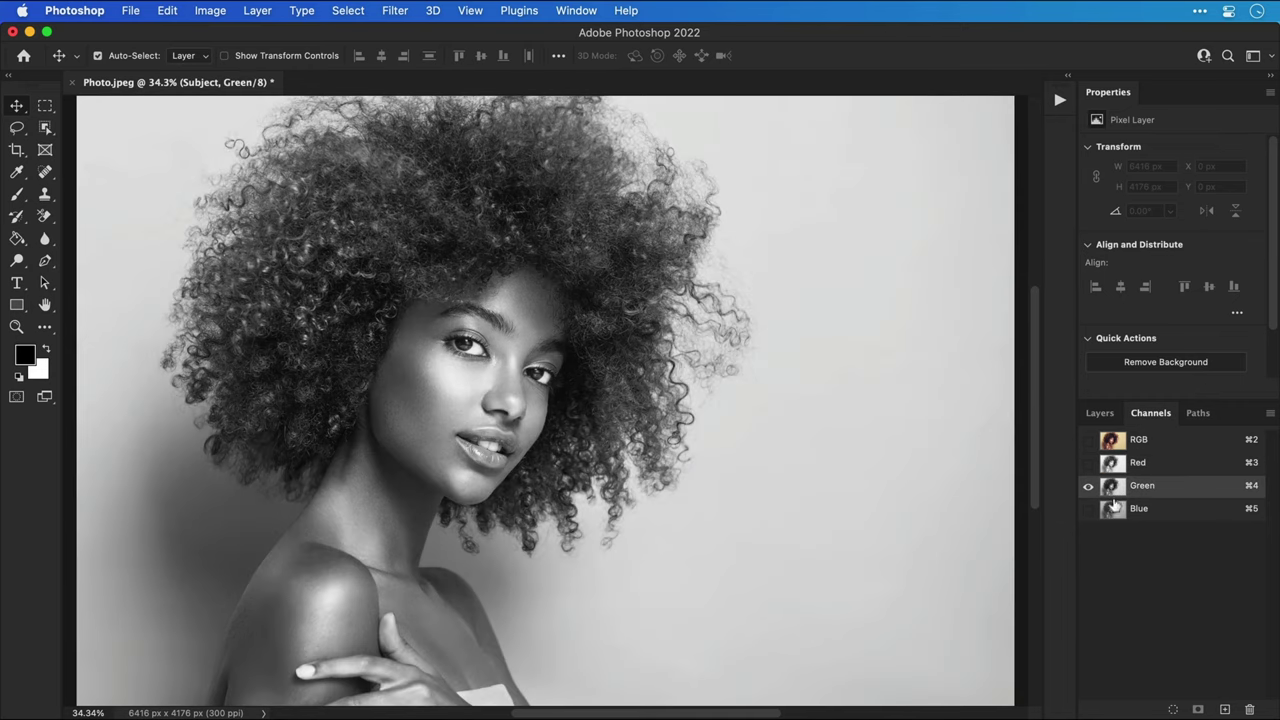
click(1113, 512)
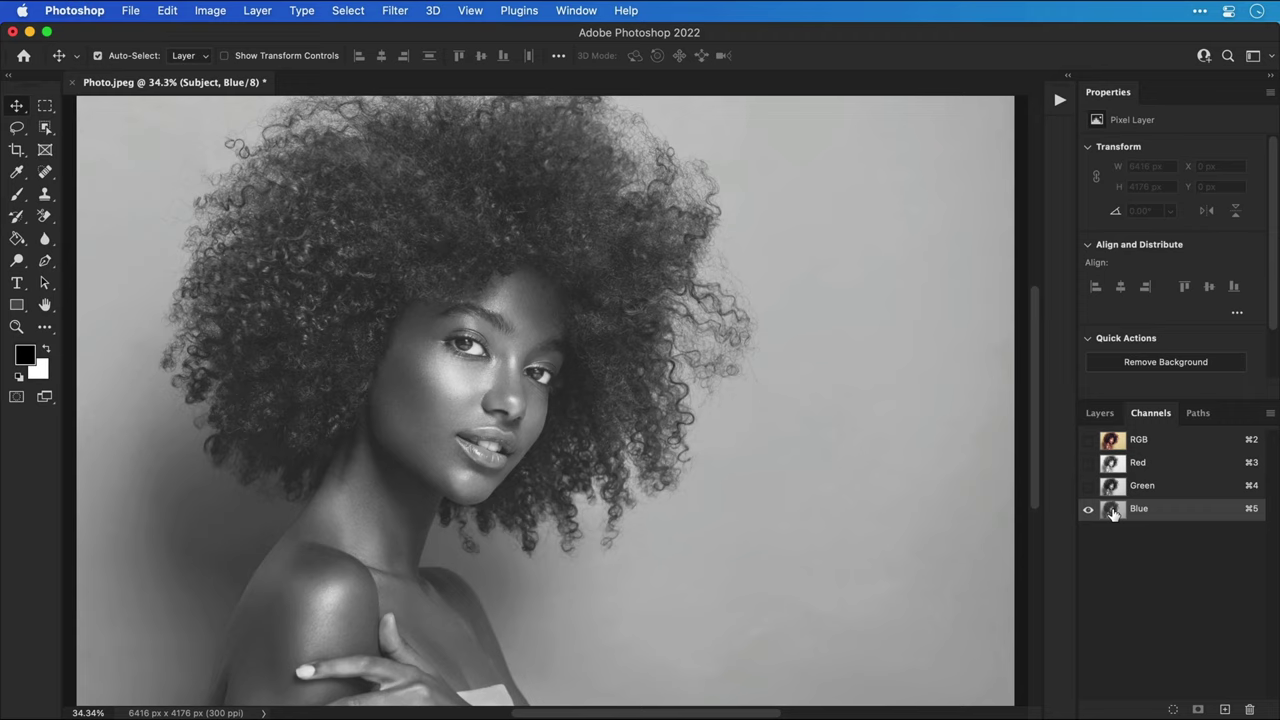
click(1113, 488)
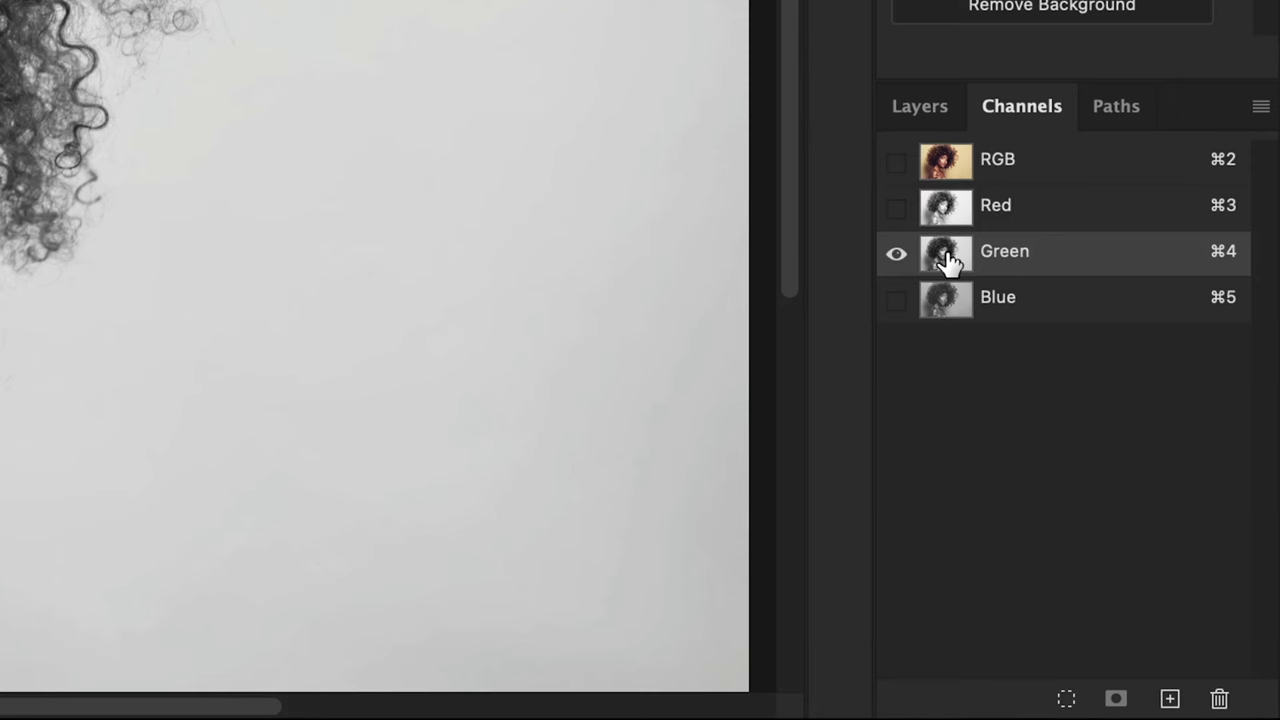
drag(947, 260, 1171, 702)
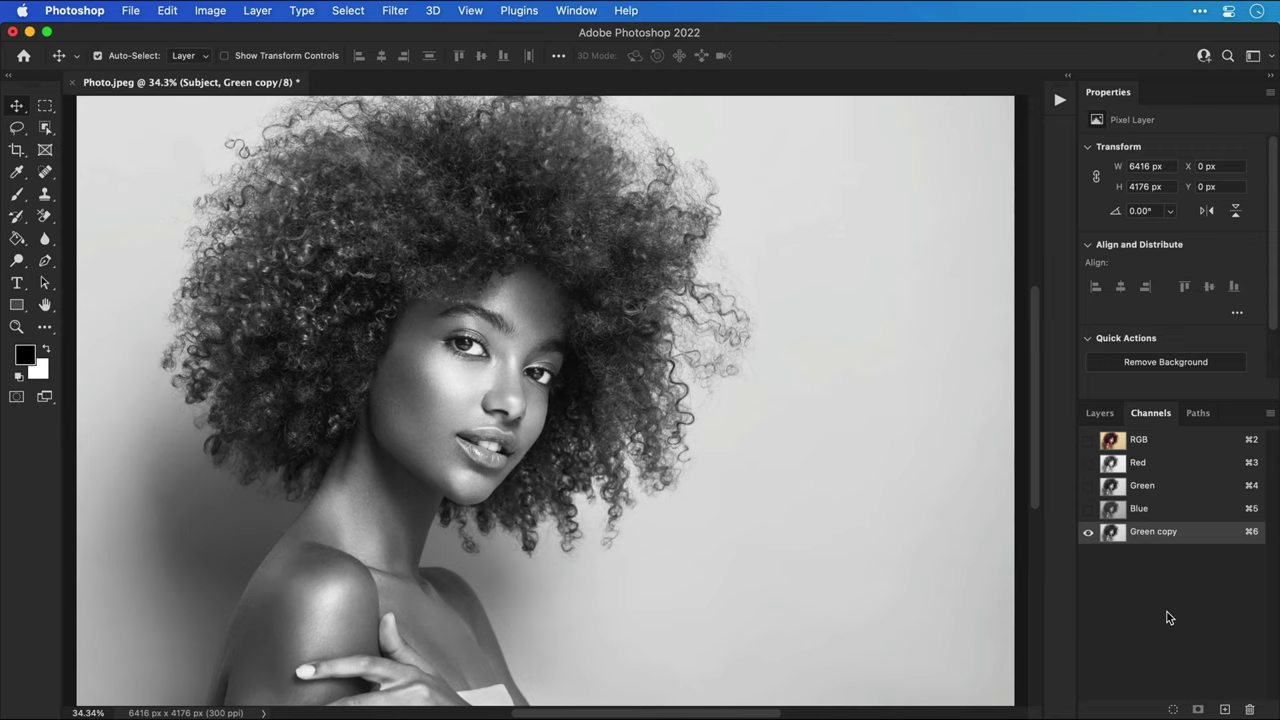
Step: Apply Levels of 78, 0.94, 196 to Green copy so the hair turns near-black
key(super+l)
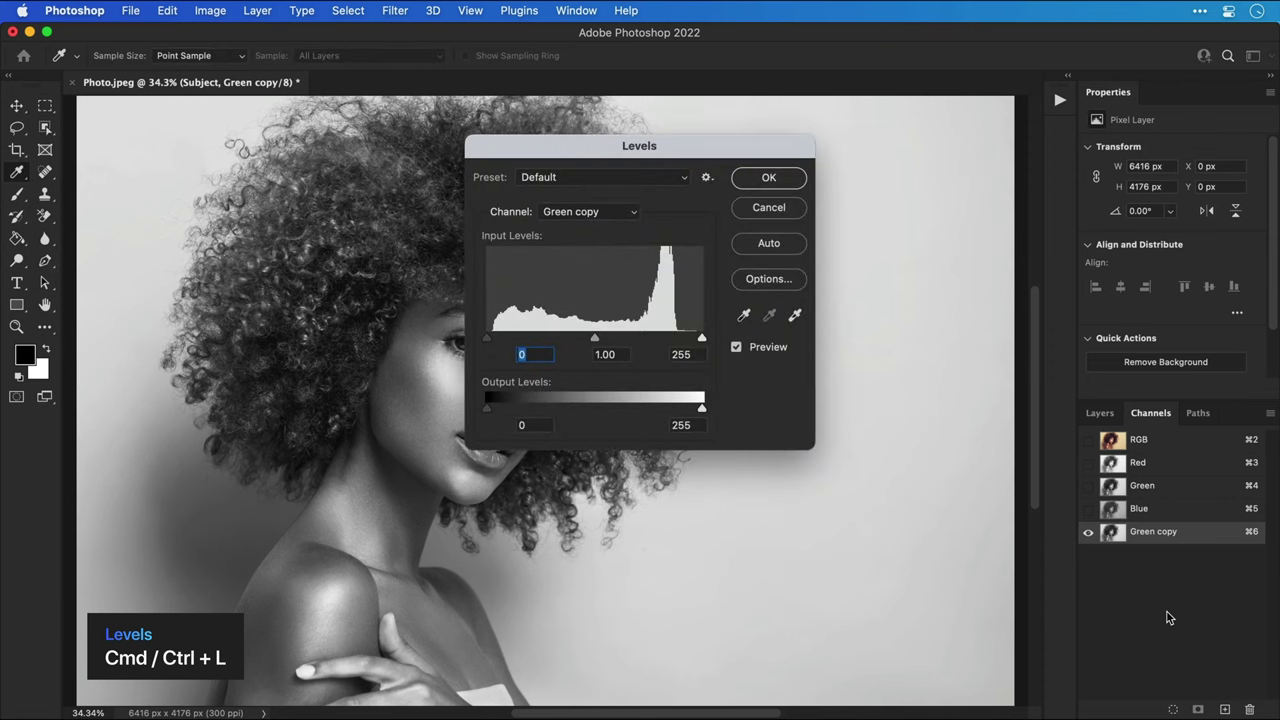
drag(649, 148, 821, 136)
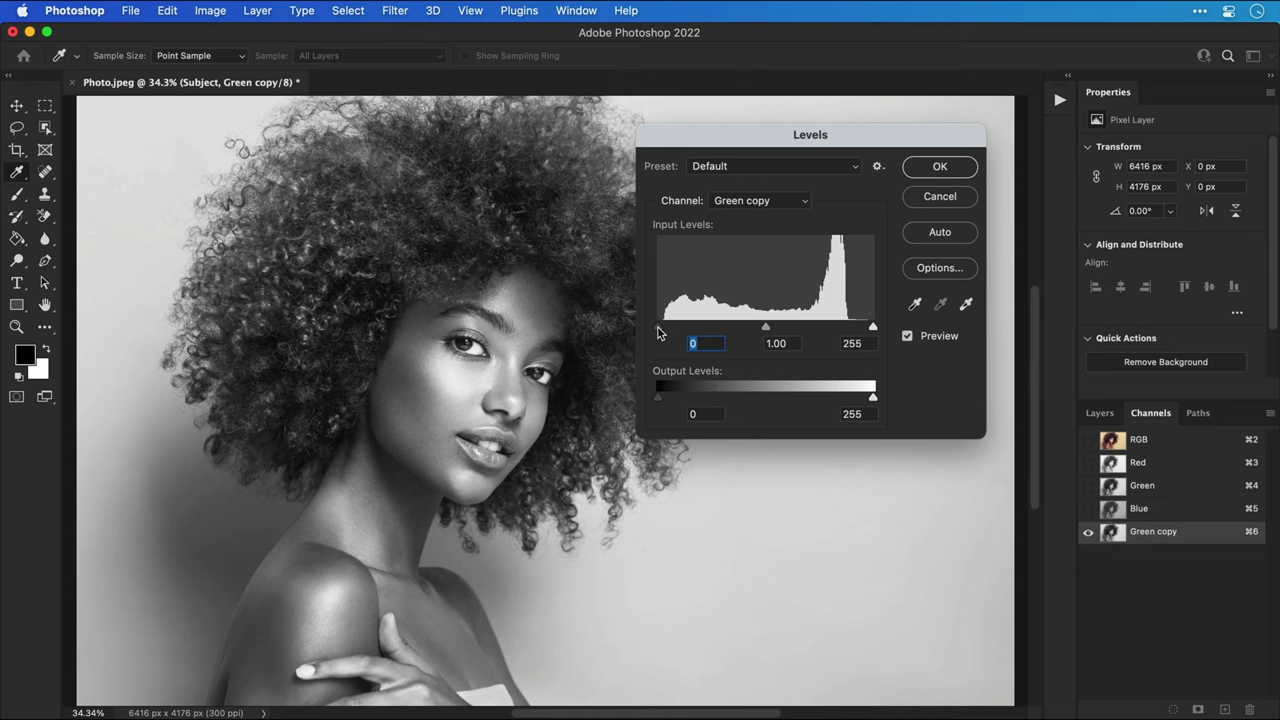
drag(659, 328, 704, 331)
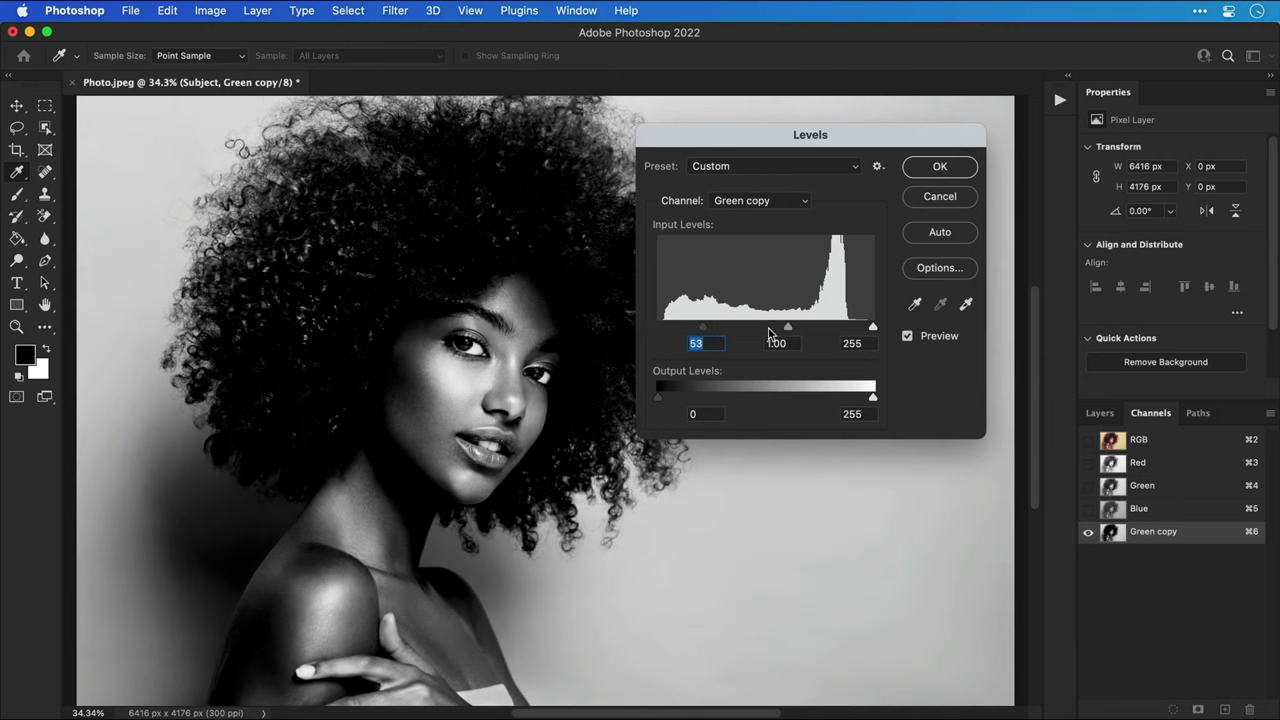
mouse_move(788, 330)
mouse_down()
mouse_move(757, 334)
mouse_move(794, 333)
mouse_move(779, 333)
mouse_up()
drag(874, 330, 823, 330)
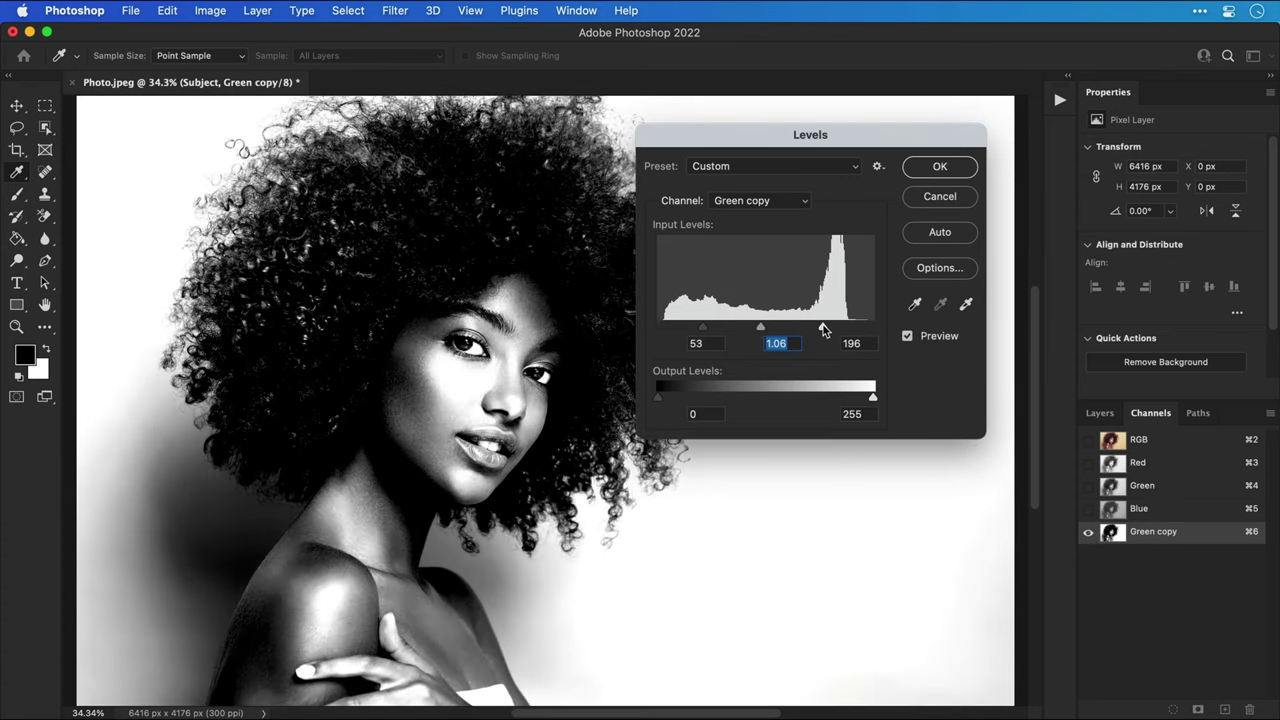
drag(705, 328, 768, 330)
key(Return)
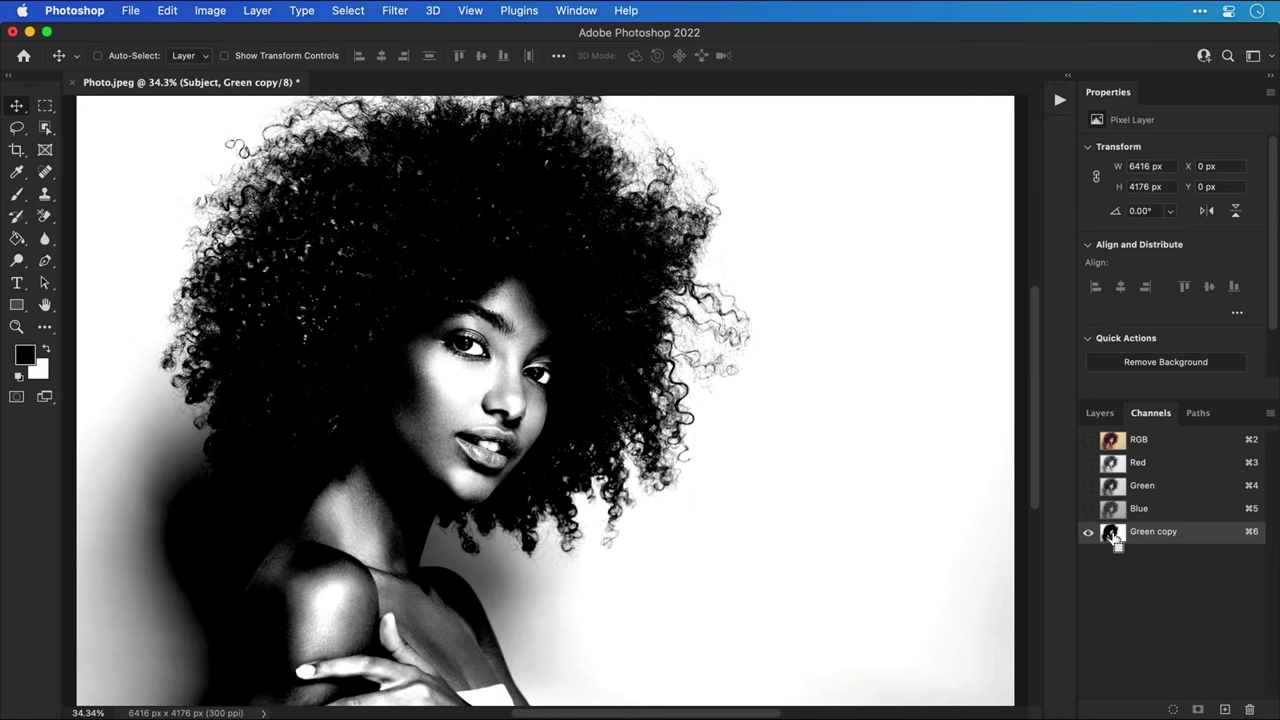
Step: Load Green copy as a selection, return to Layers, and invert the Subject mask
super+click(1113, 537)
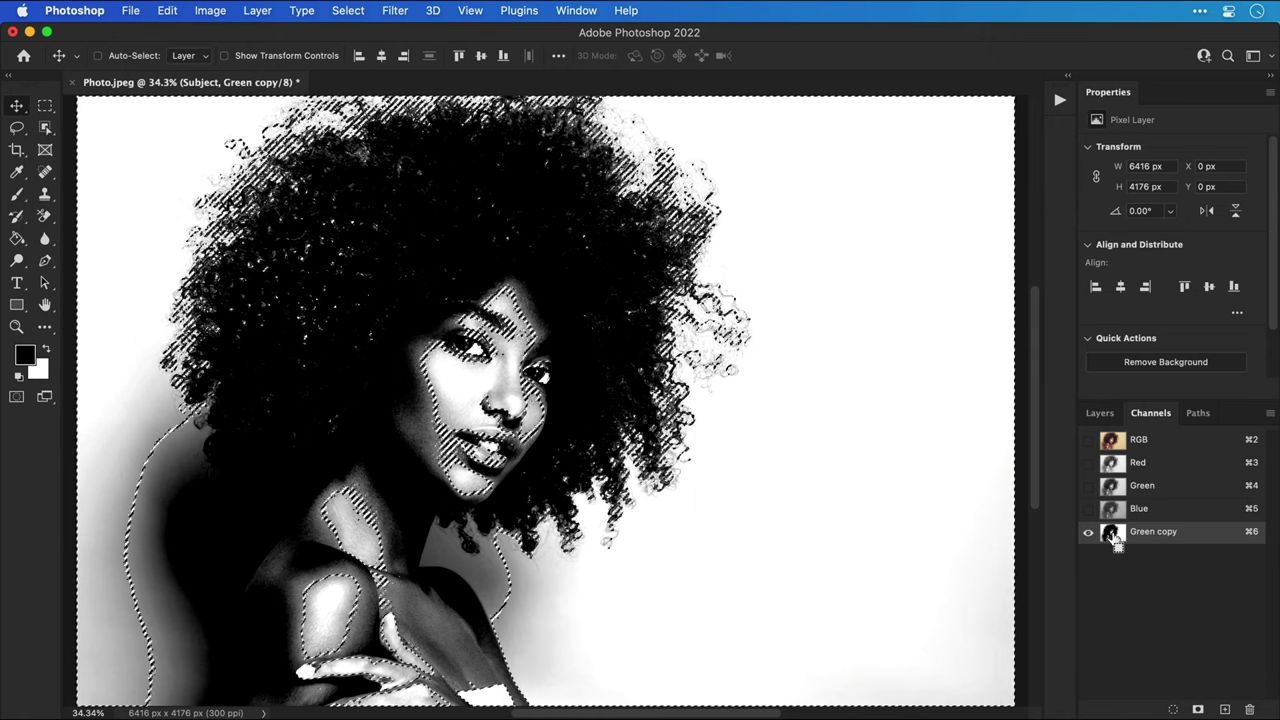
click(1107, 418)
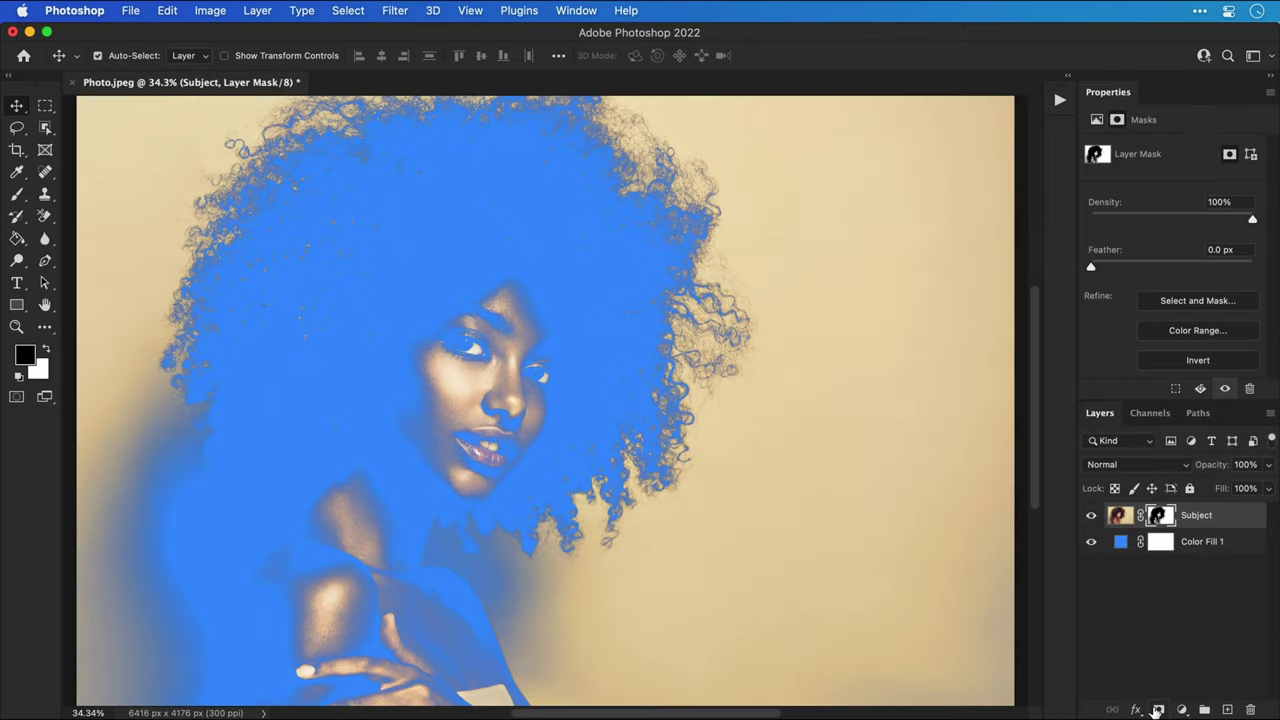
key(super+i)
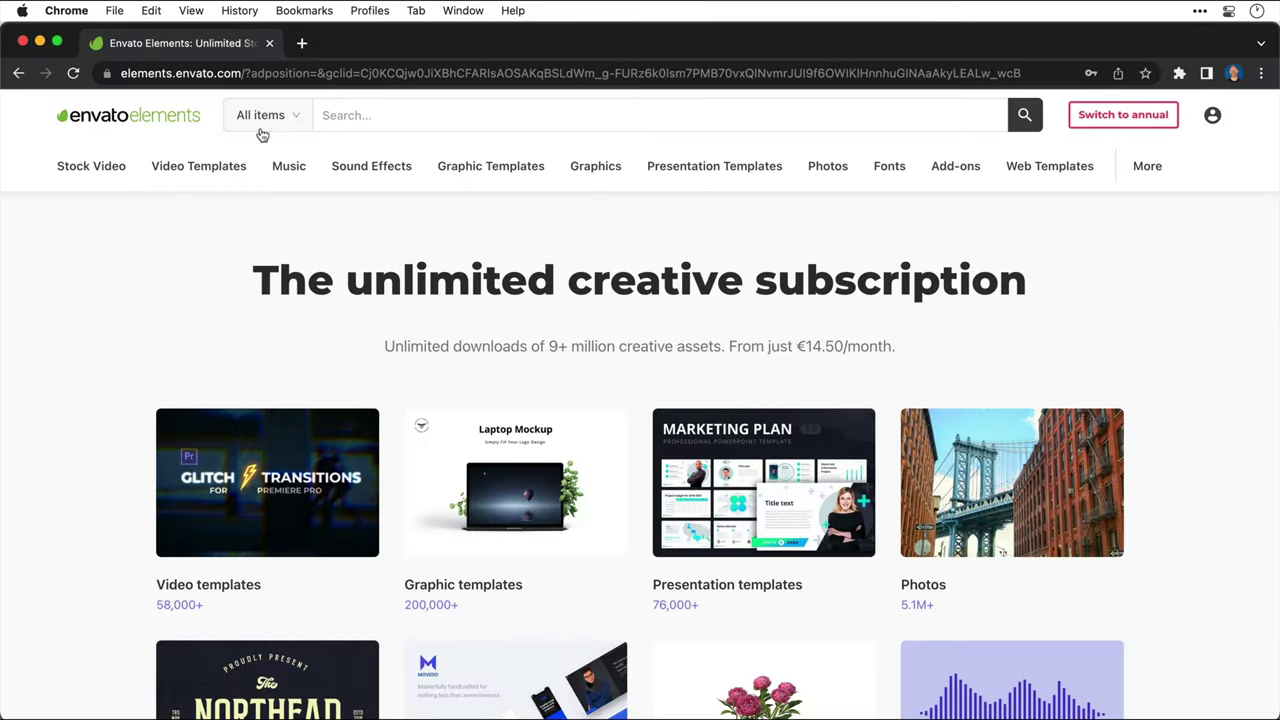
click(270, 126)
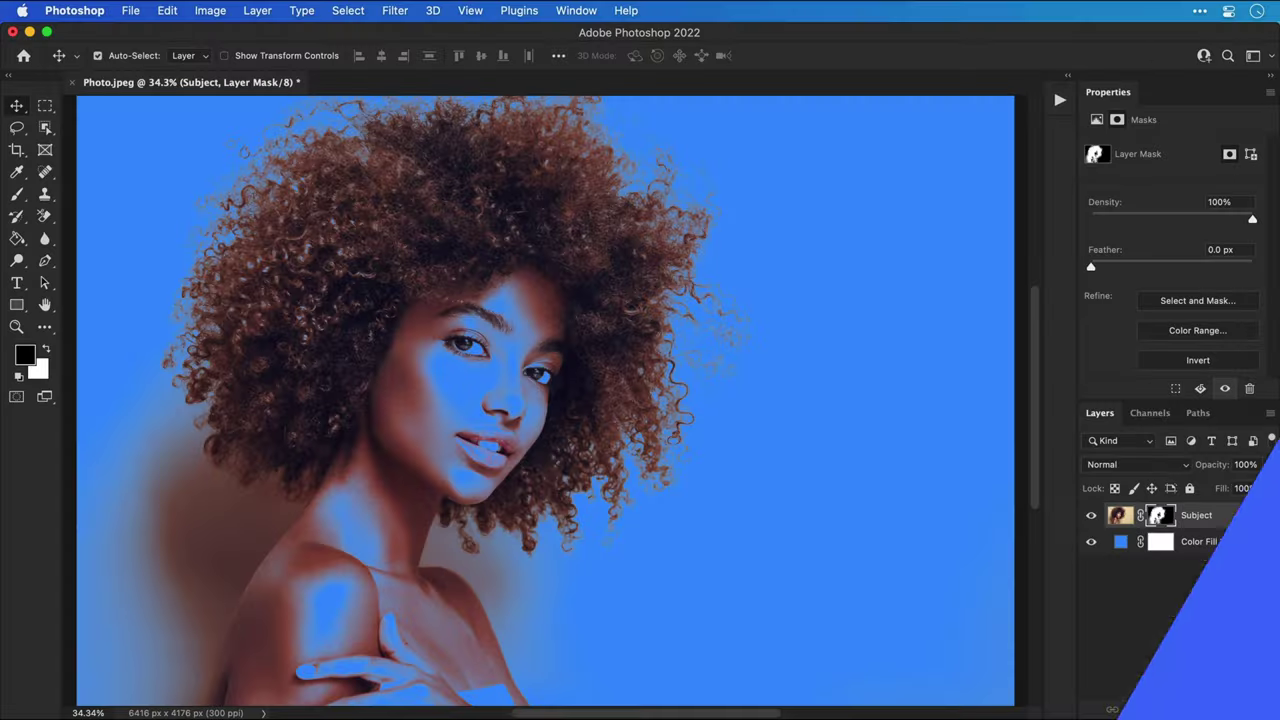
Step: Select the subject and paint white on the mask to clear the blue tint from face, shoulder and hand
click(349, 14)
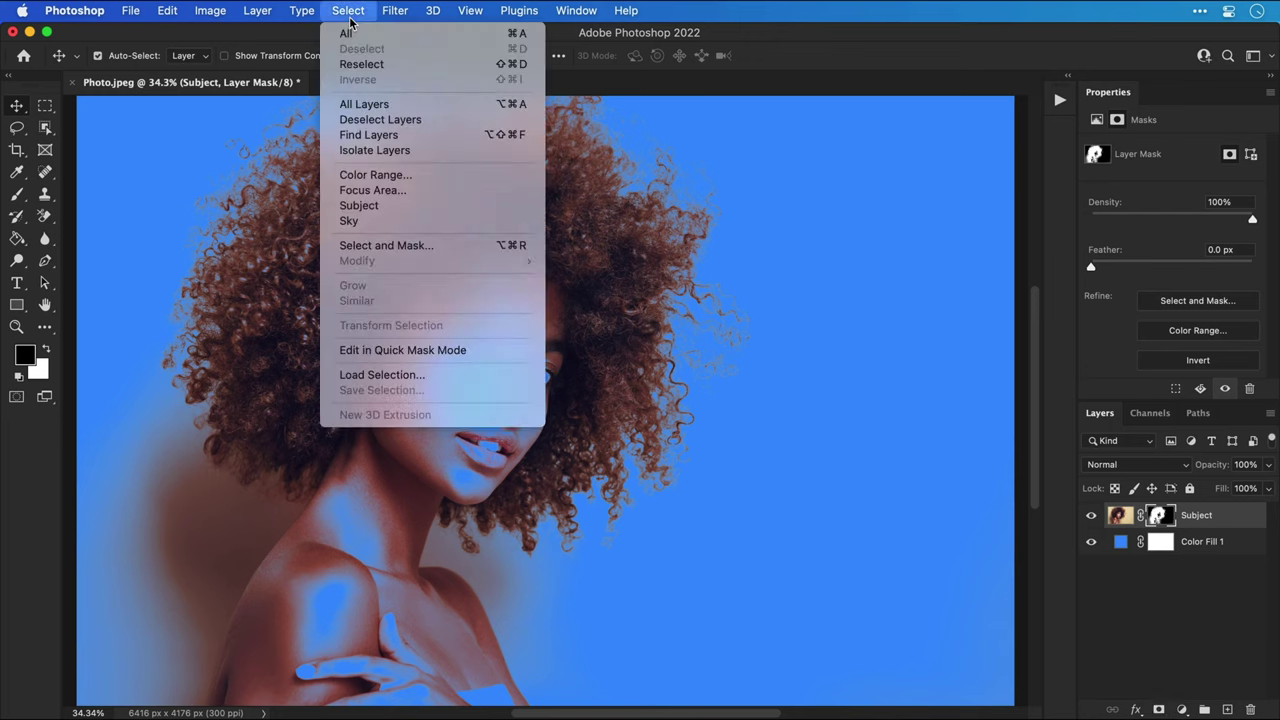
click(350, 205)
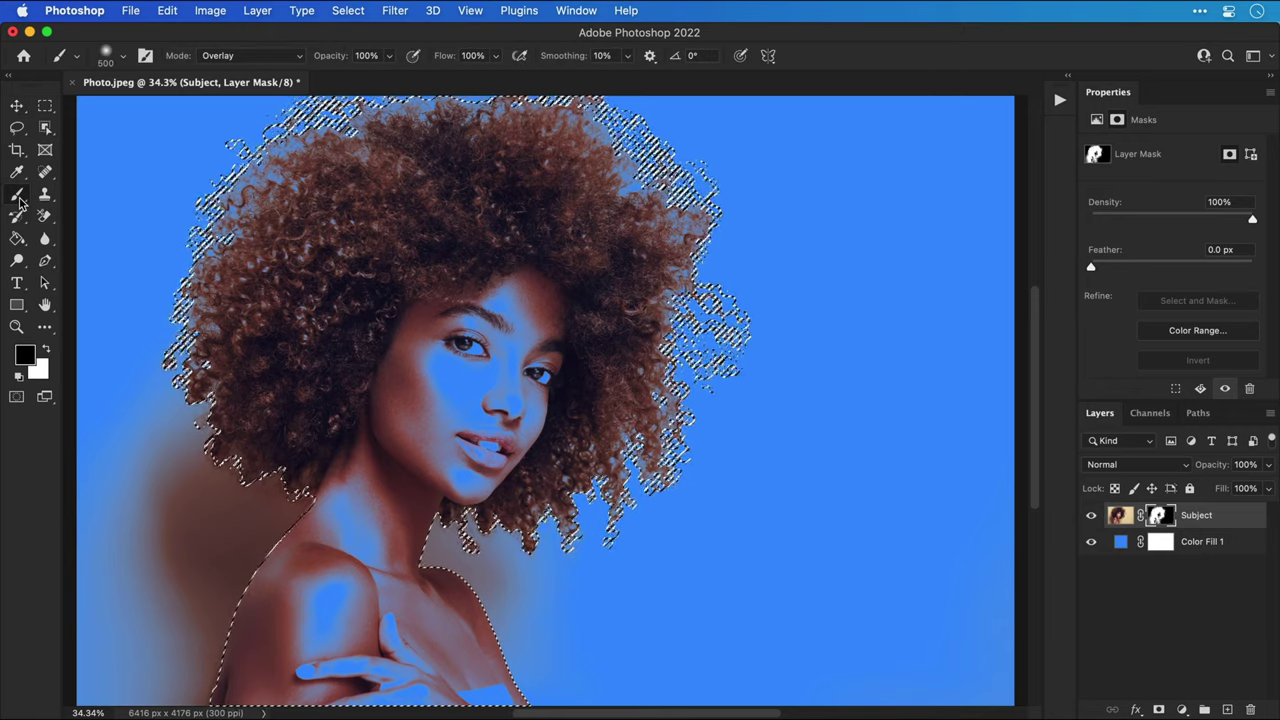
key(alt+shift+n)
key(x)
key(bracketright)
key(bracketright)
key(bracketright)
key(bracketright)
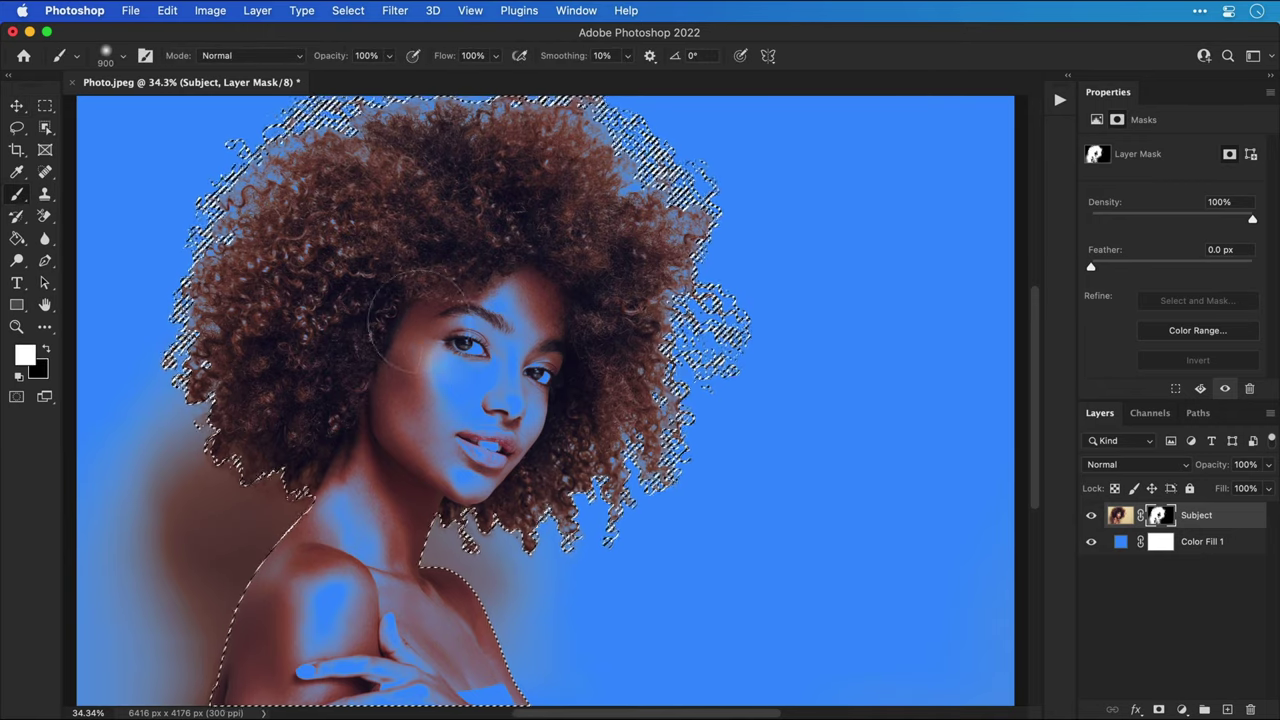
drag(415, 320, 490, 385)
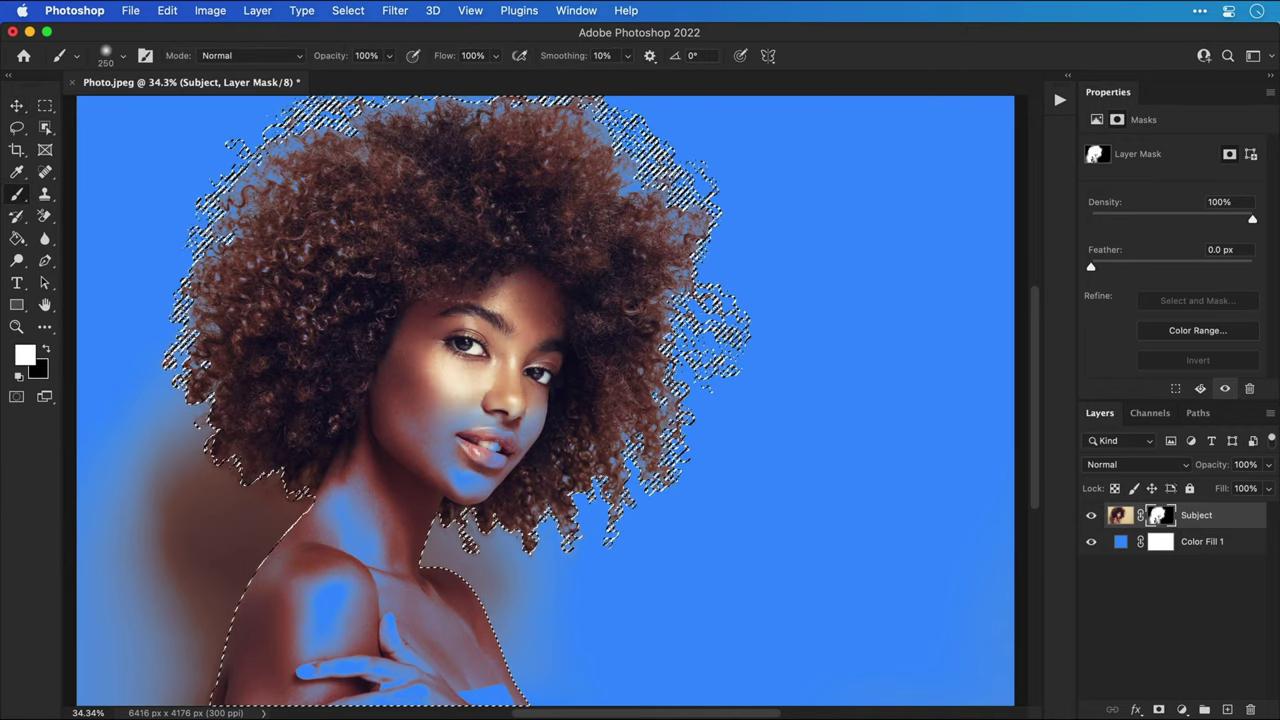
key(bracketright)
key(bracketright)
drag(480, 455, 448, 386)
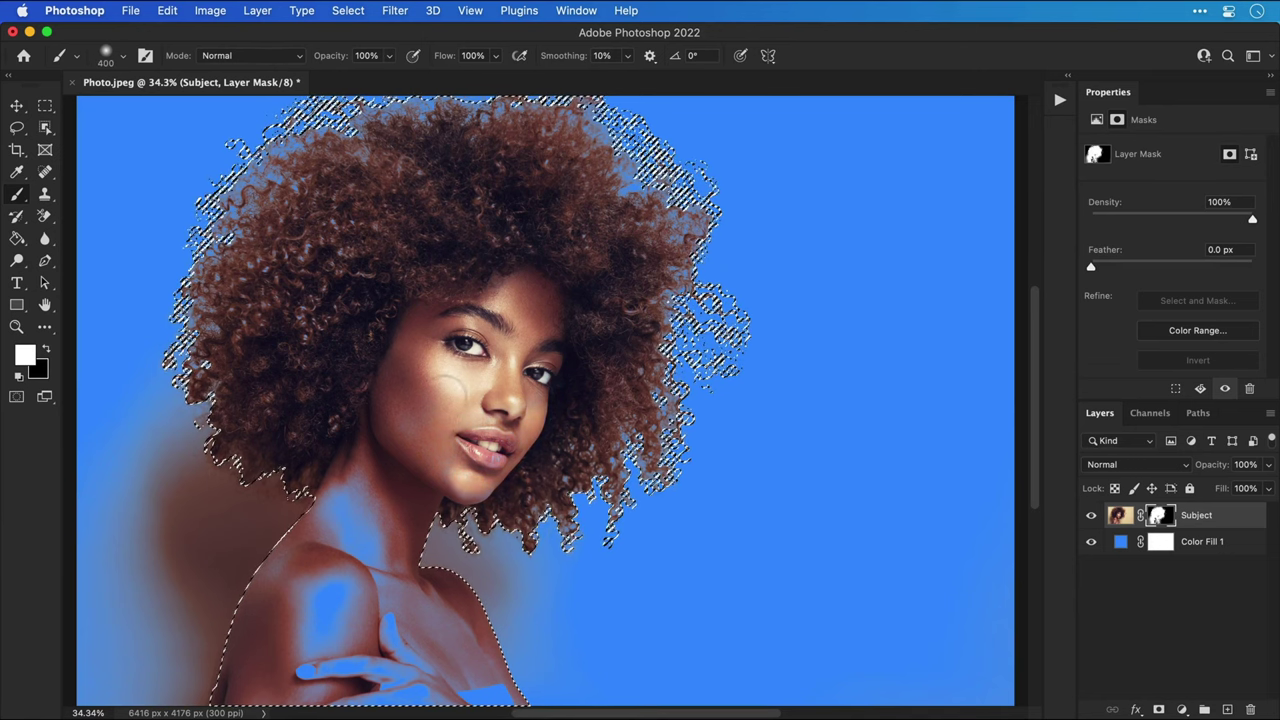
key(bracketleft)
key(bracketleft)
key(bracketleft)
key(bracketright)
key(bracketright)
key(bracketright)
key(bracketright)
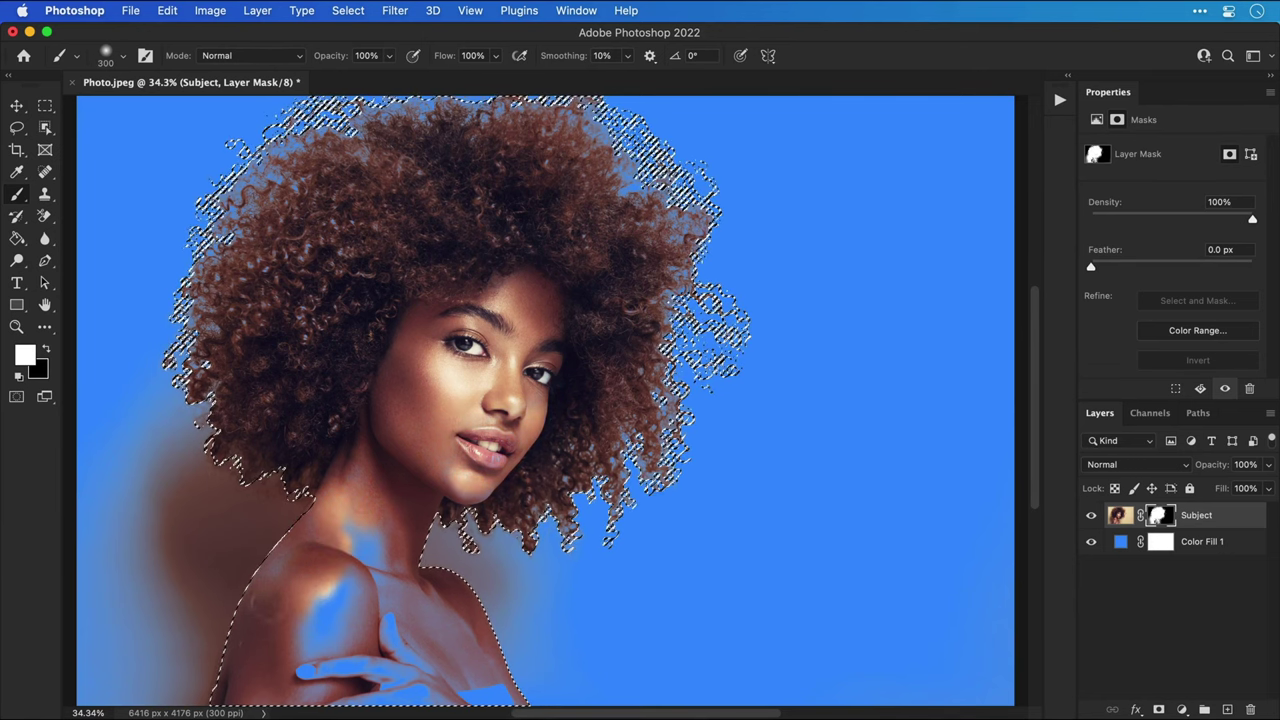
mouse_move(335, 585)
mouse_down()
mouse_move(305, 670)
mouse_move(470, 665)
mouse_up()
drag(420, 605, 445, 650)
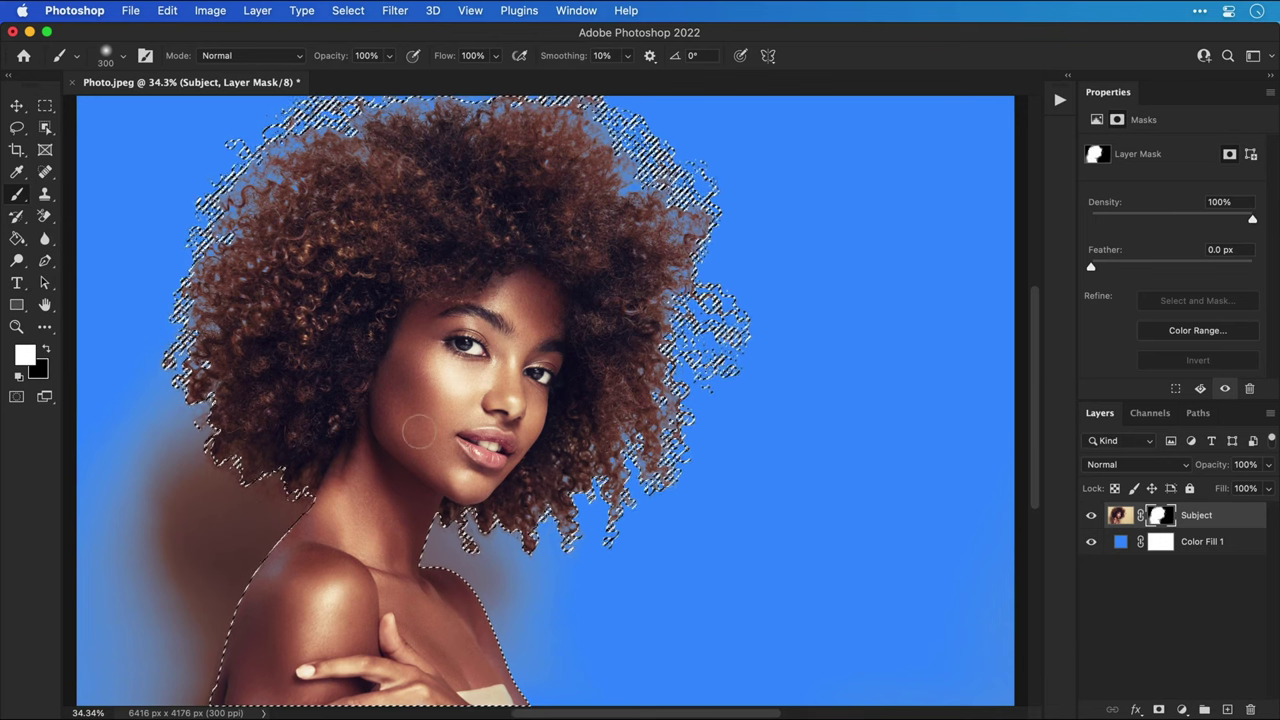
Step: Invert the selection and paint black over the brown haze beside the shoulder and below the hair
click(348, 10)
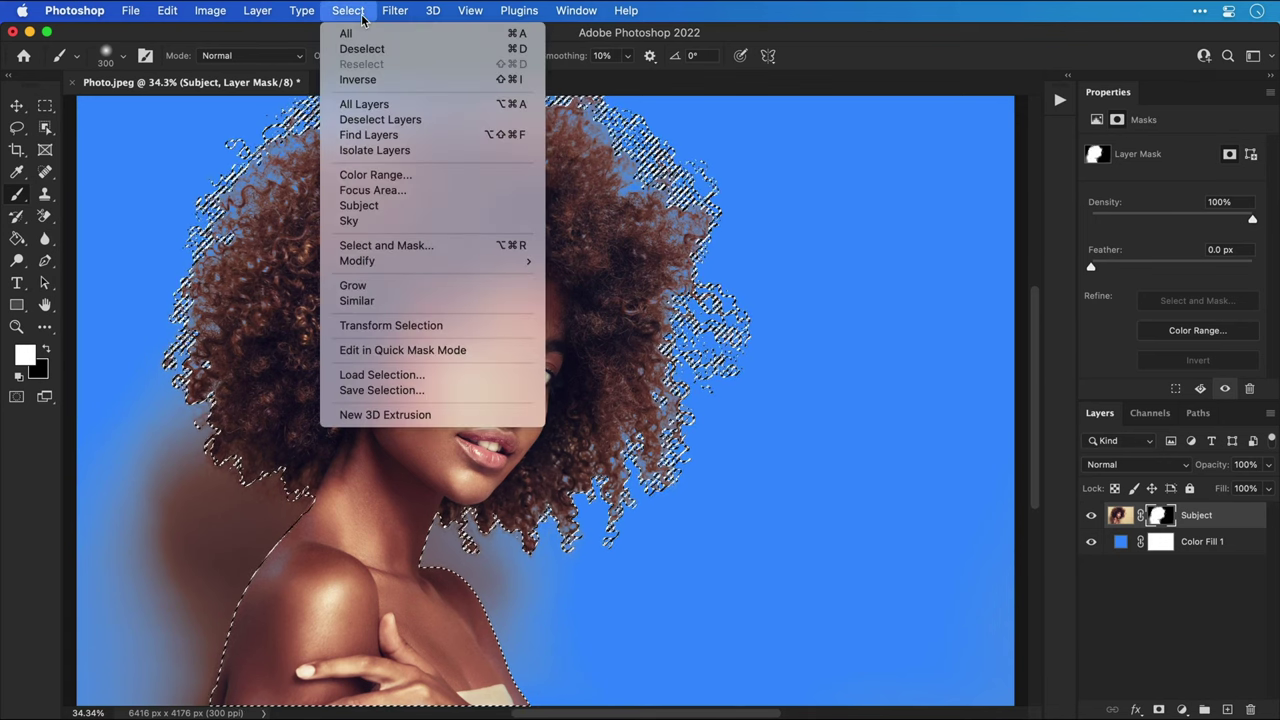
click(362, 79)
key(x)
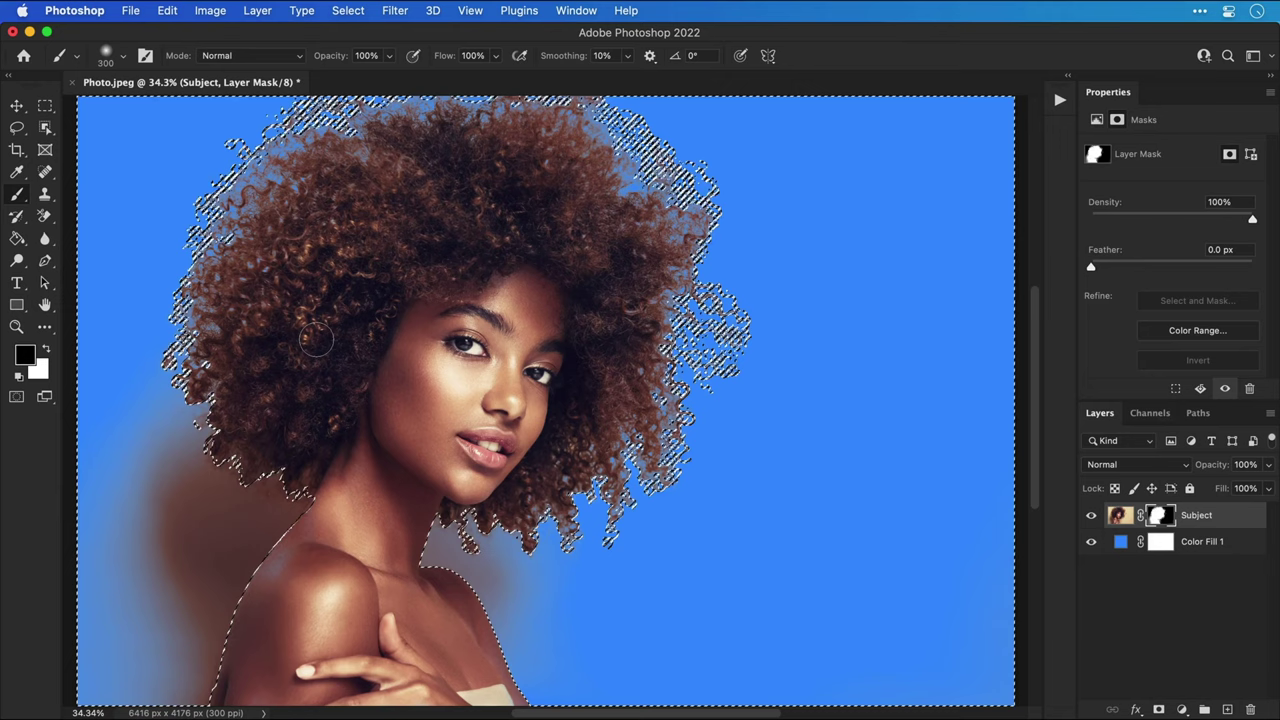
drag(227, 605, 190, 690)
mouse_move(184, 634)
mouse_down()
mouse_move(150, 545)
mouse_move(185, 480)
mouse_move(270, 515)
mouse_move(210, 555)
mouse_move(195, 625)
mouse_move(228, 608)
mouse_up()
key(bracketright)
key(bracketright)
key(bracketleft)
key(bracketleft)
drag(188, 508, 268, 465)
key(bracketleft)
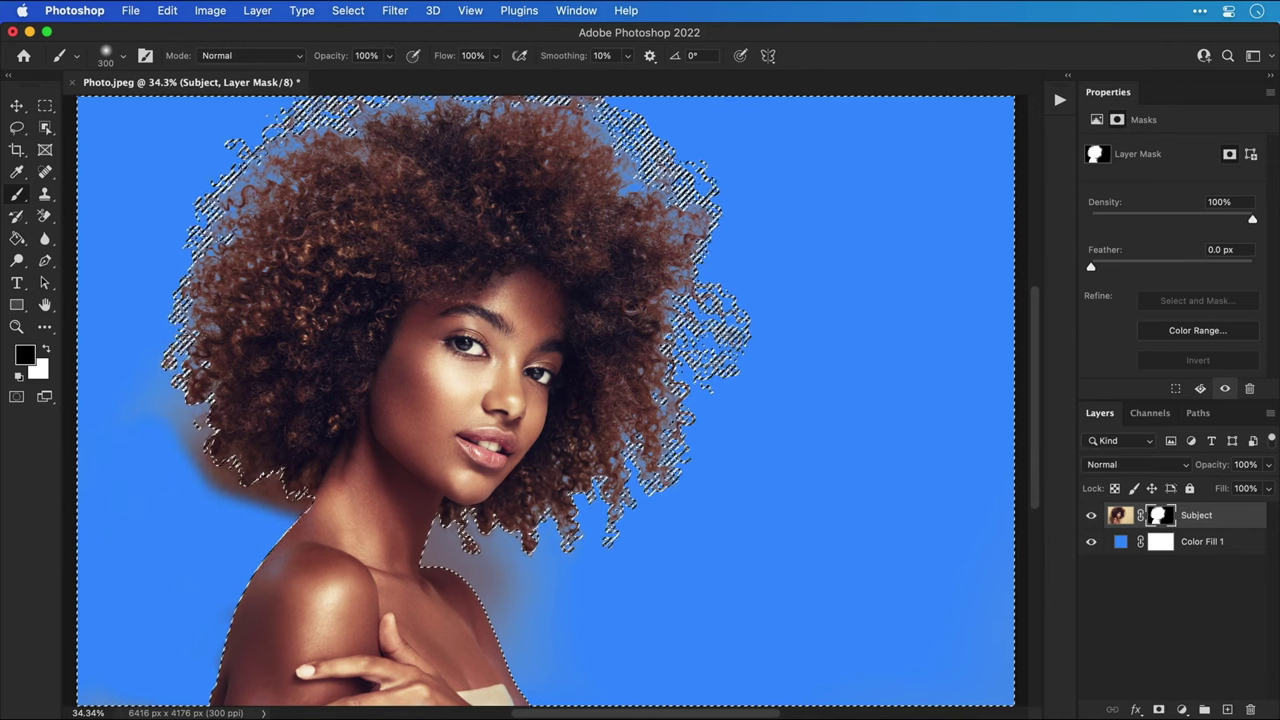
click(480, 578)
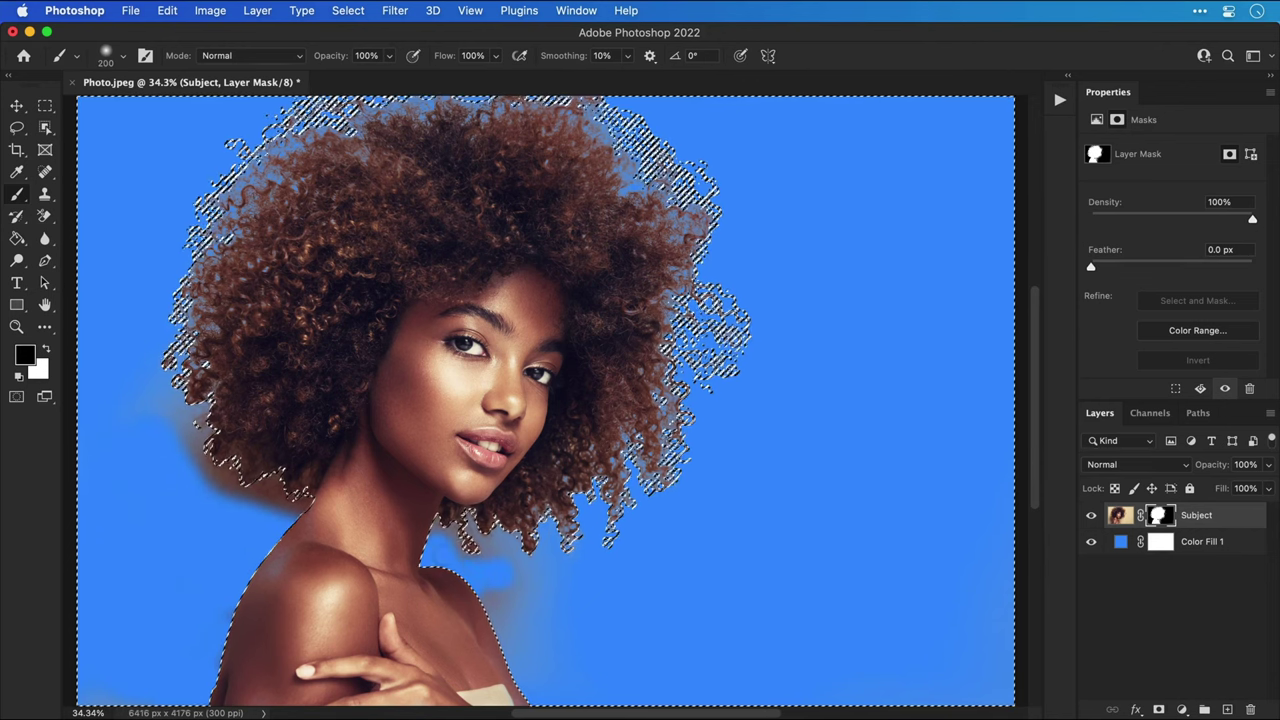
key(bracketright)
key(bracketright)
key(bracketright)
key(bracketright)
key(bracketright)
key(bracketright)
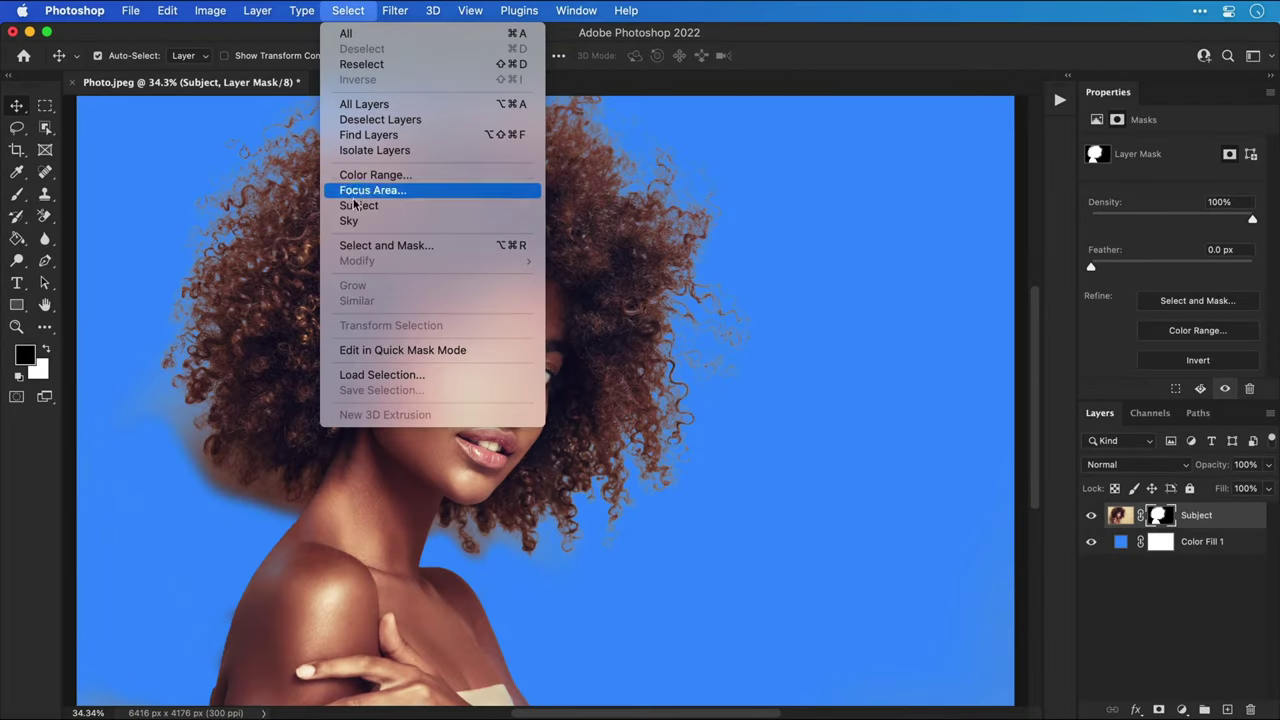
Step: Open Select and Mask with automatic edge refinement, previewing over the blue layers
click(358, 245)
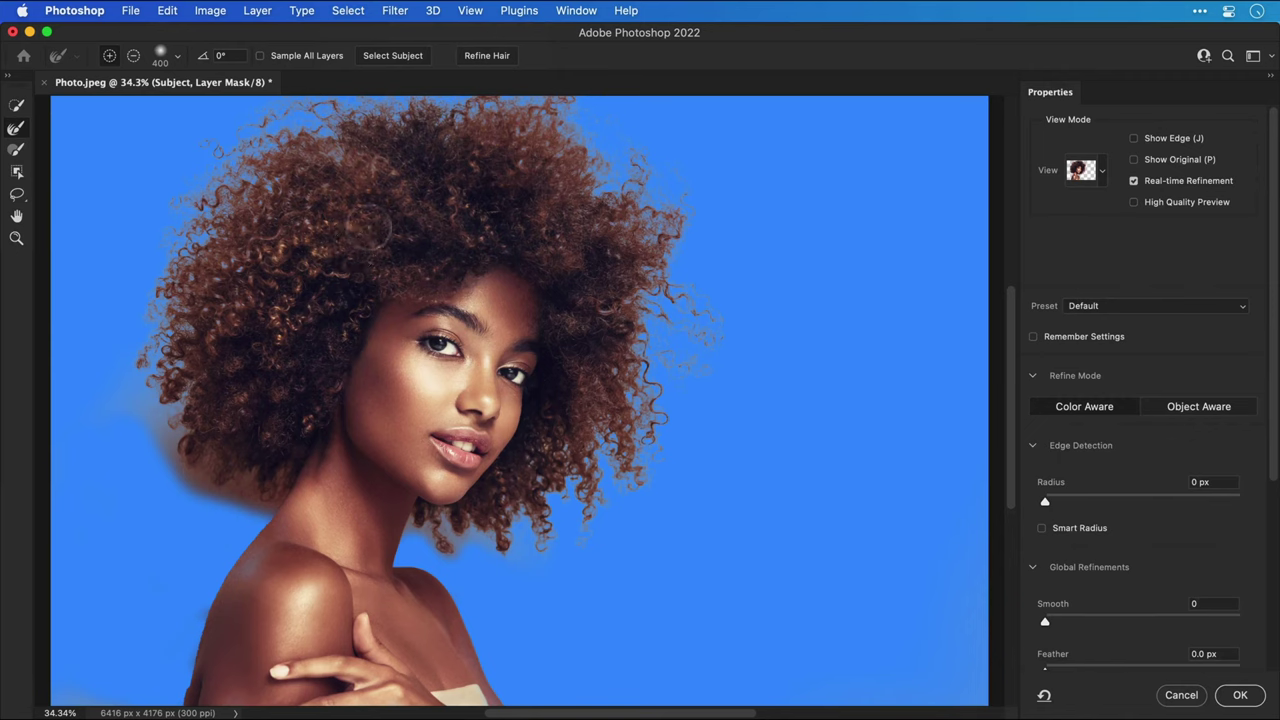
click(480, 57)
click(1103, 173)
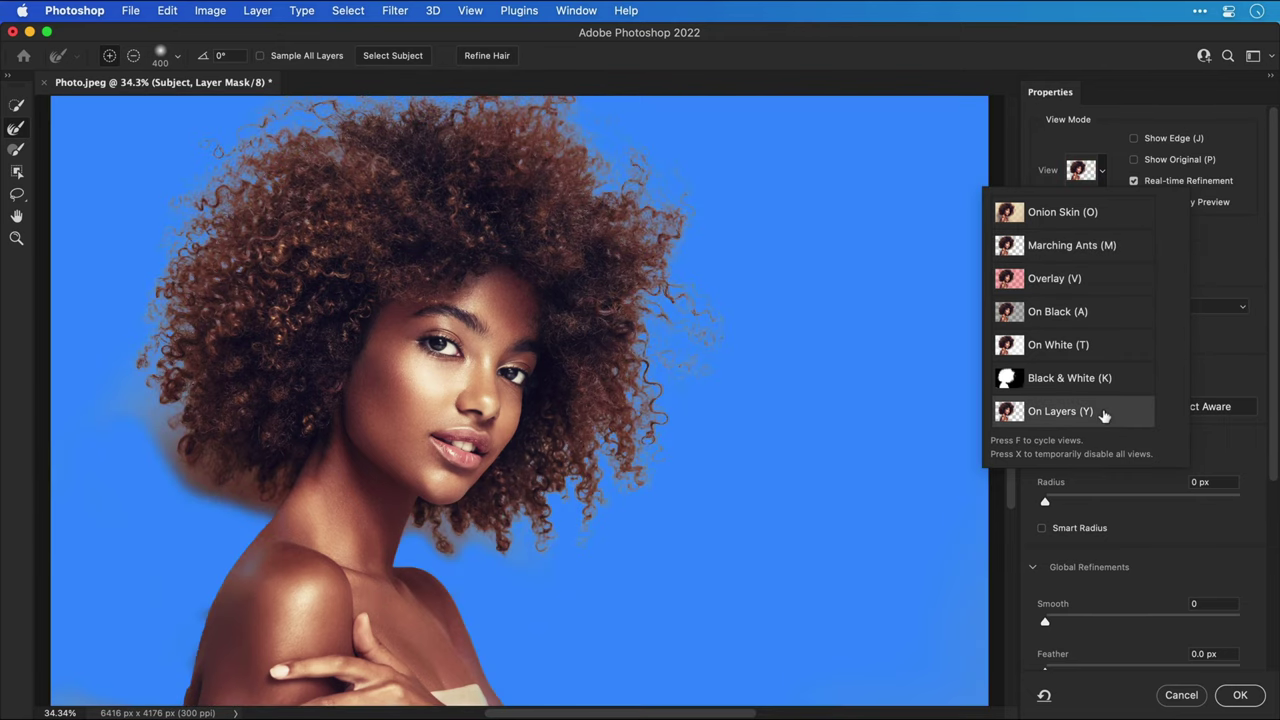
click(24, 135)
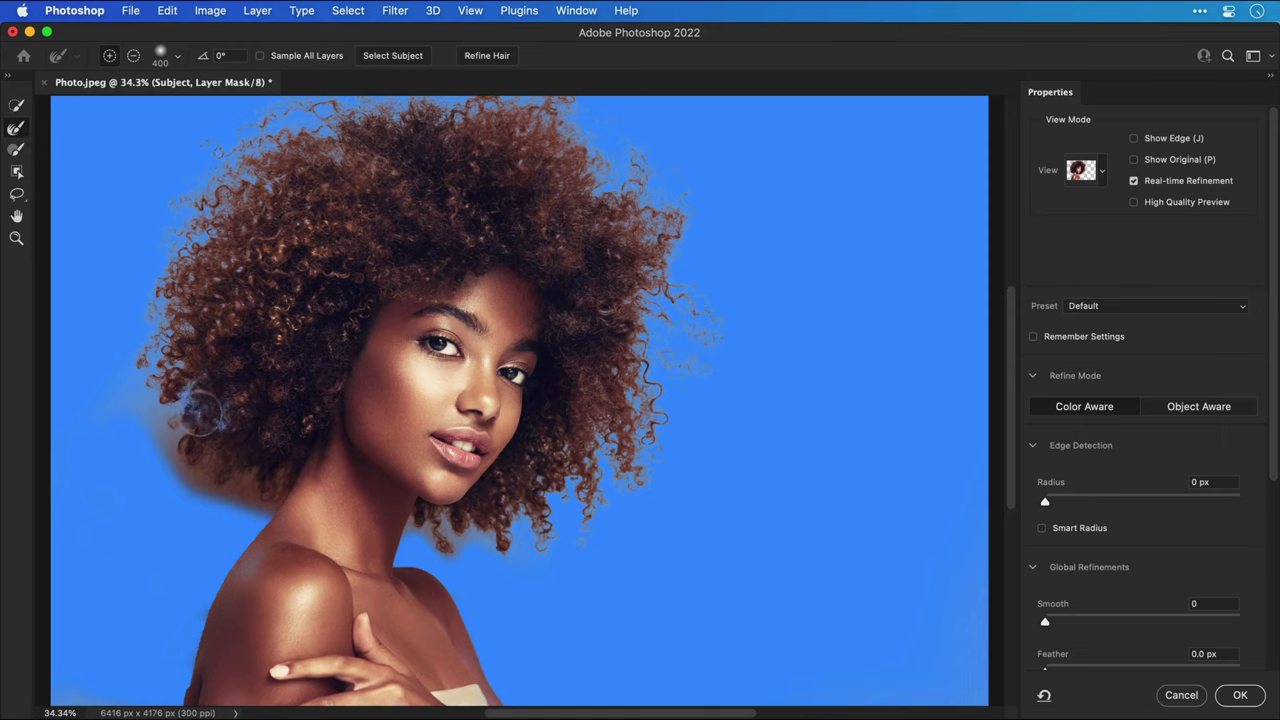
Step: Brush-refine the hair fringe by the left shoulder with a smaller, subtracting Refine Edge Brush
mouse_move(197, 472)
mouse_down()
mouse_move(240, 497)
mouse_move(270, 478)
mouse_up()
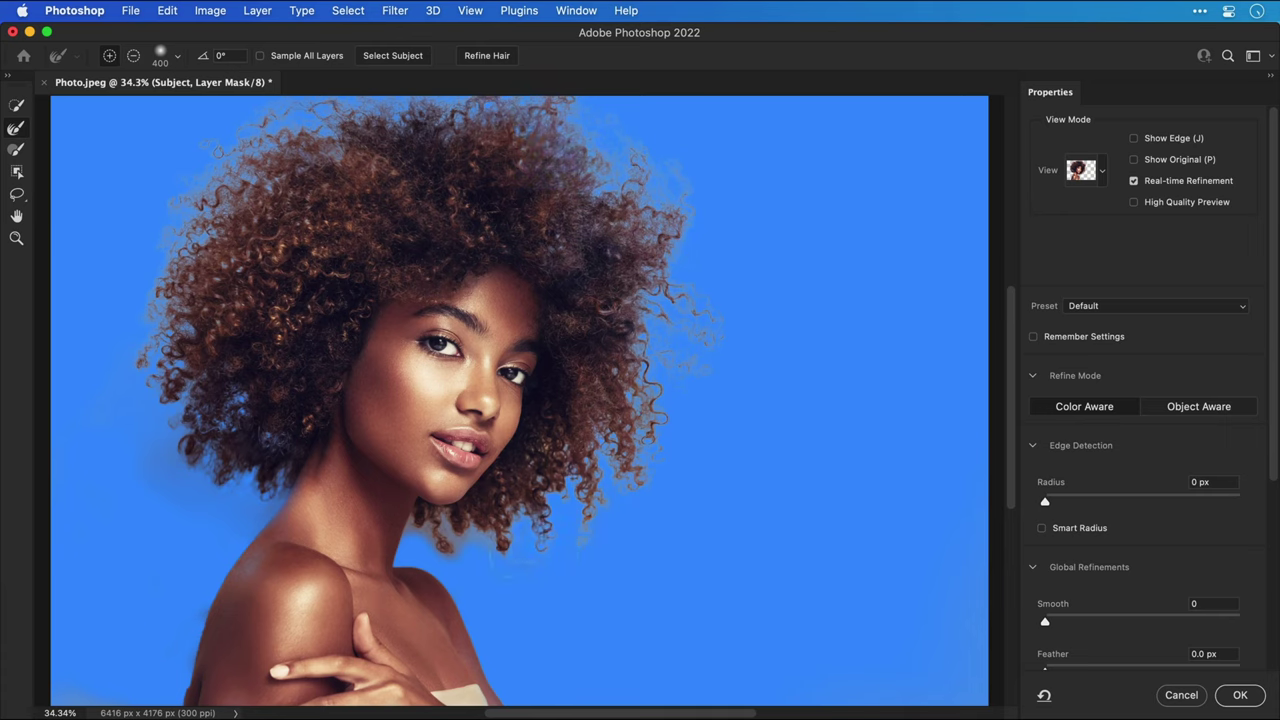
key(bracketleft)
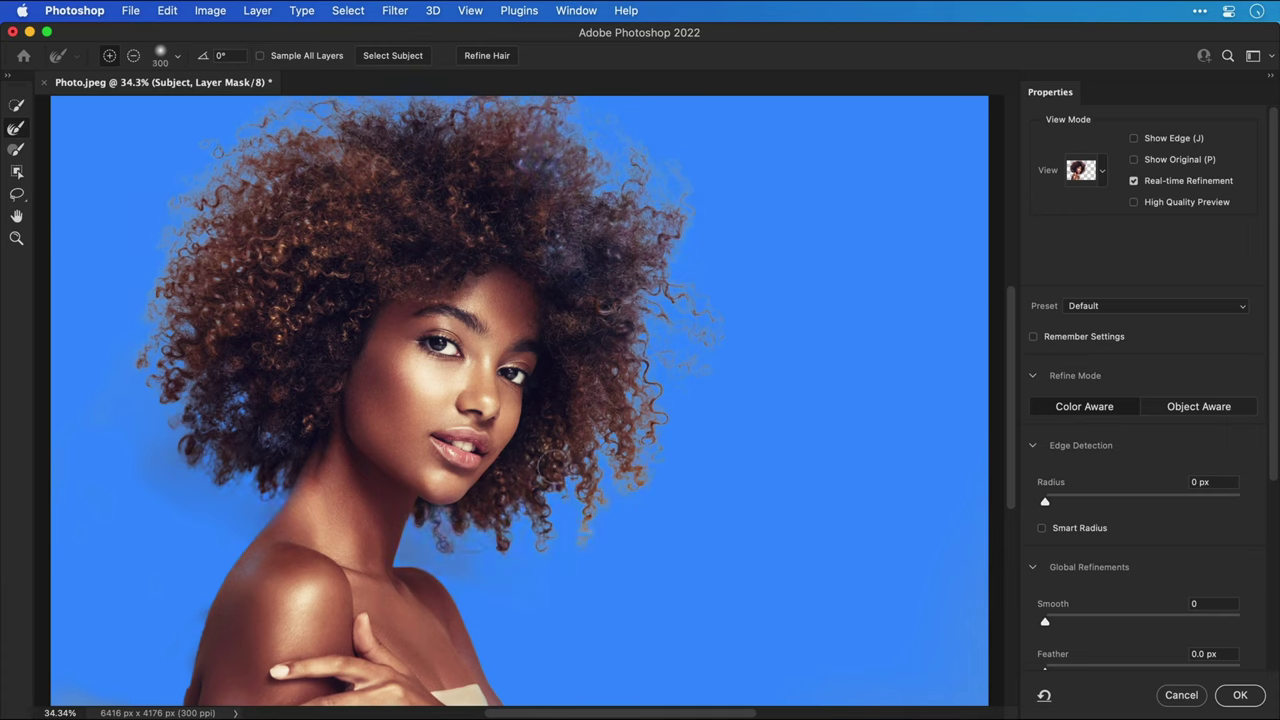
key(bracketleft)
key(bracketleft)
key(bracketleft)
key(alt)
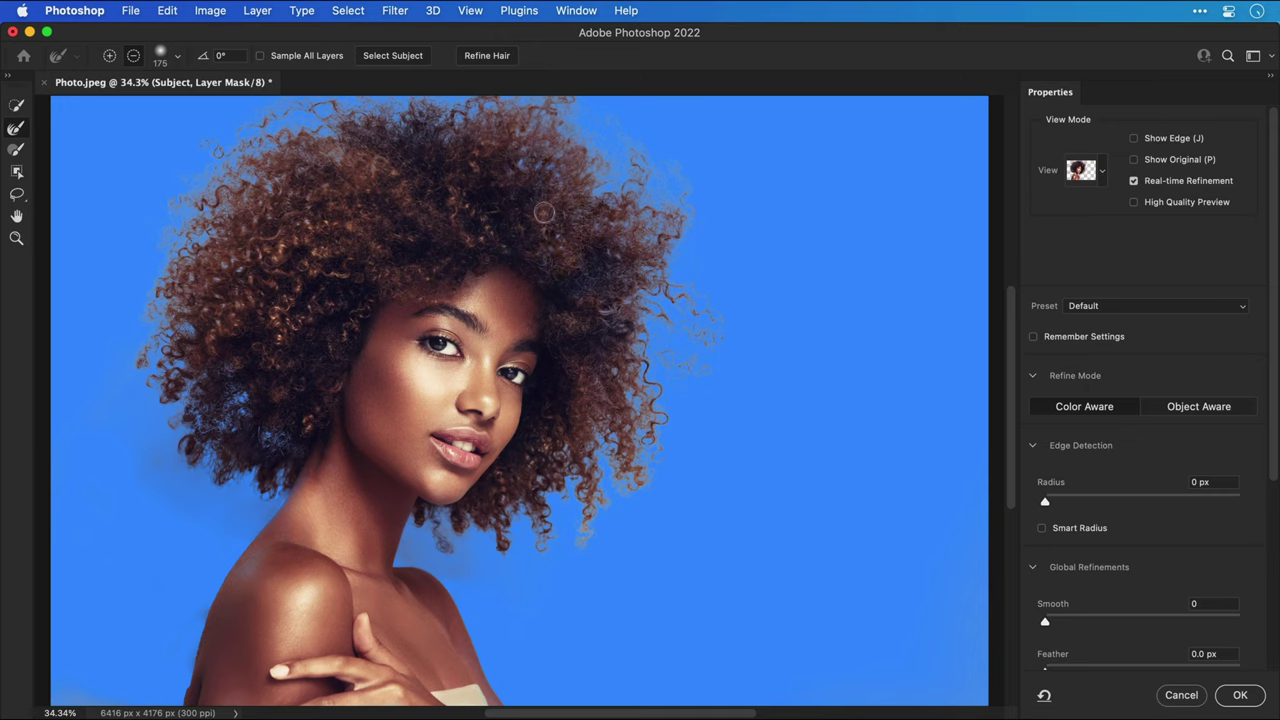
Step: Paint the left hair edge with the mask Brush, set Shift Edge to -53%, and apply
click(17, 149)
mouse_move(245, 165)
mouse_down()
mouse_move(185, 200)
mouse_move(165, 310)
mouse_move(208, 462)
mouse_up()
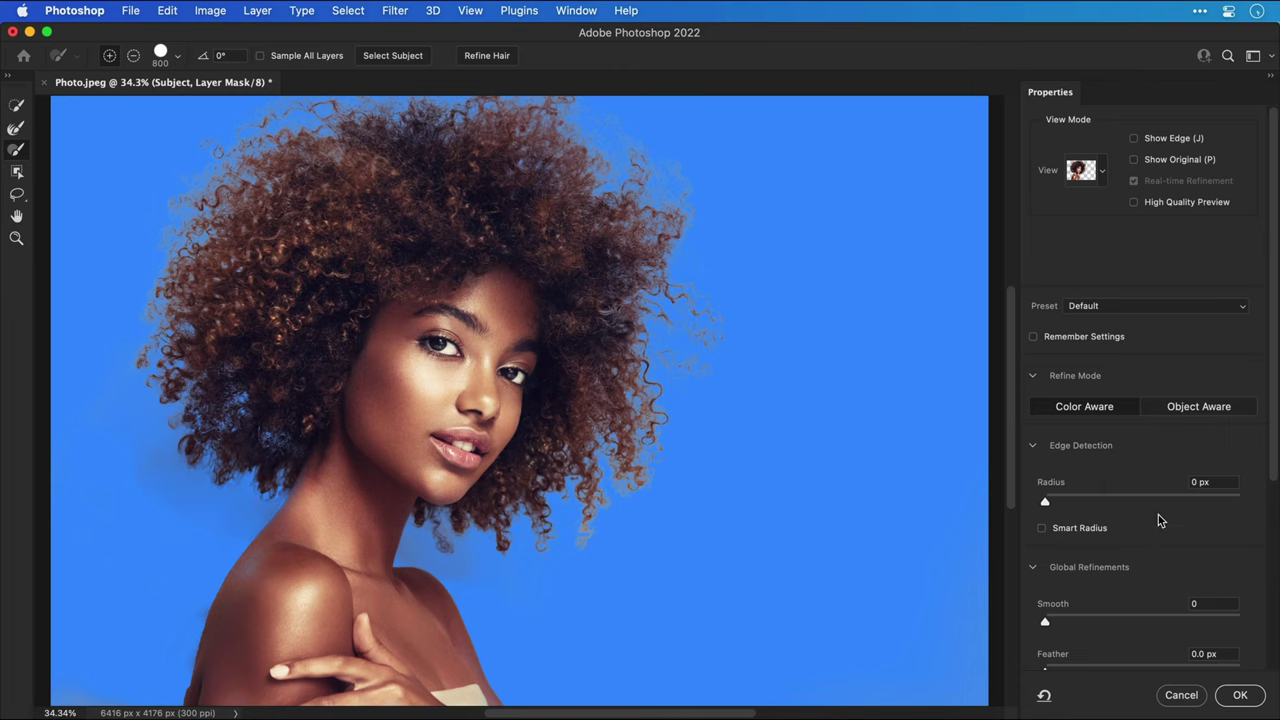
scroll(1158, 520, down, 5)
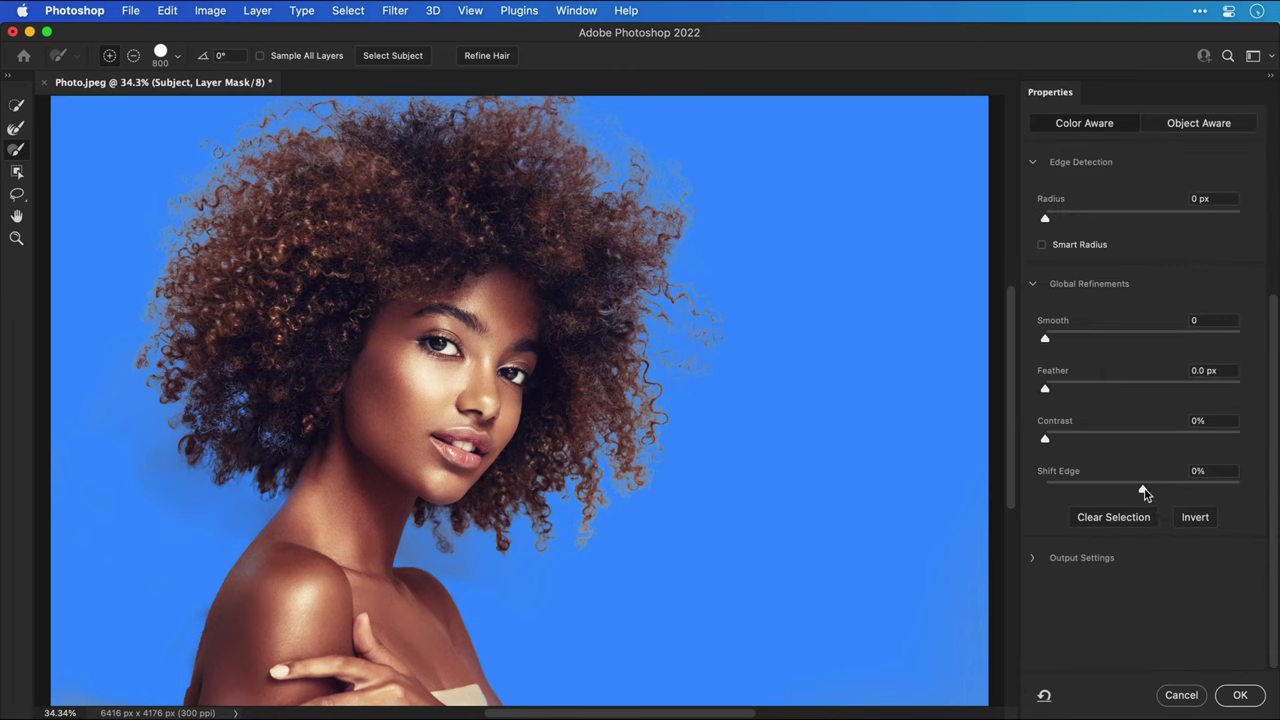
mouse_move(1143, 489)
mouse_down()
mouse_move(1057, 494)
mouse_move(1133, 491)
mouse_up()
click(1242, 697)
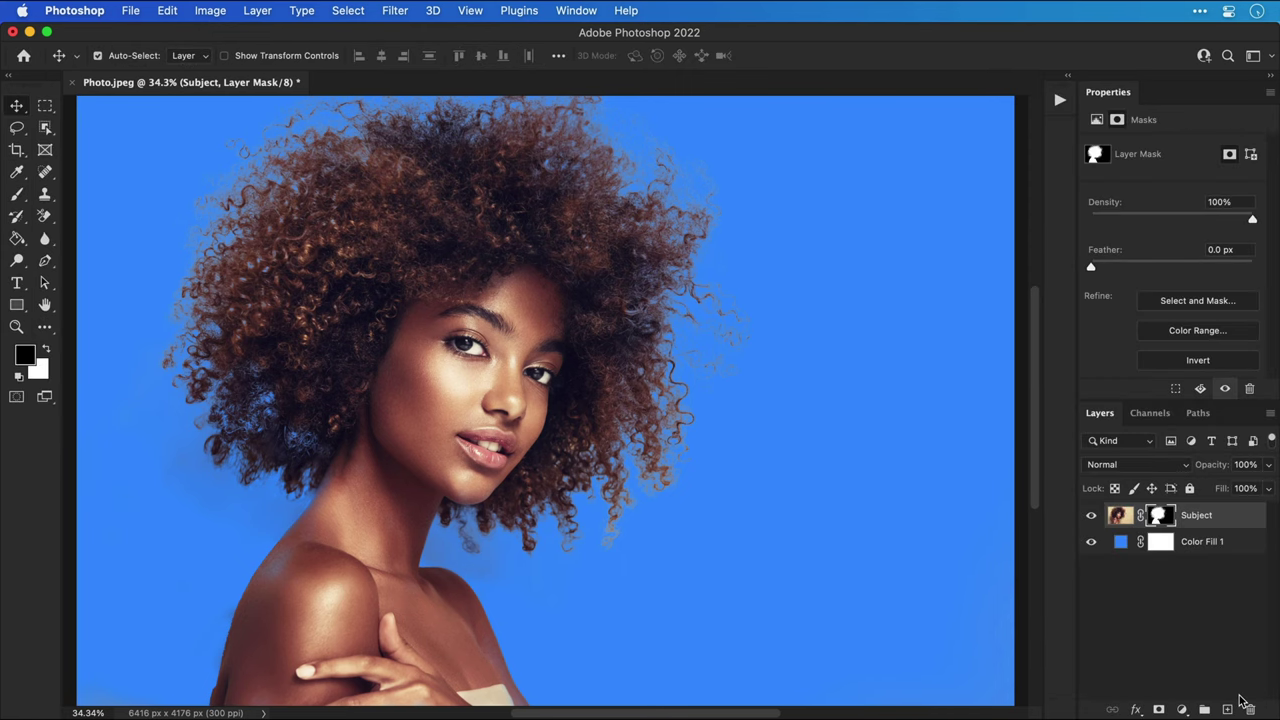
Step: Paint black with an 80 px brush over the dark hair wisps below the curls
key(b)
key(x)
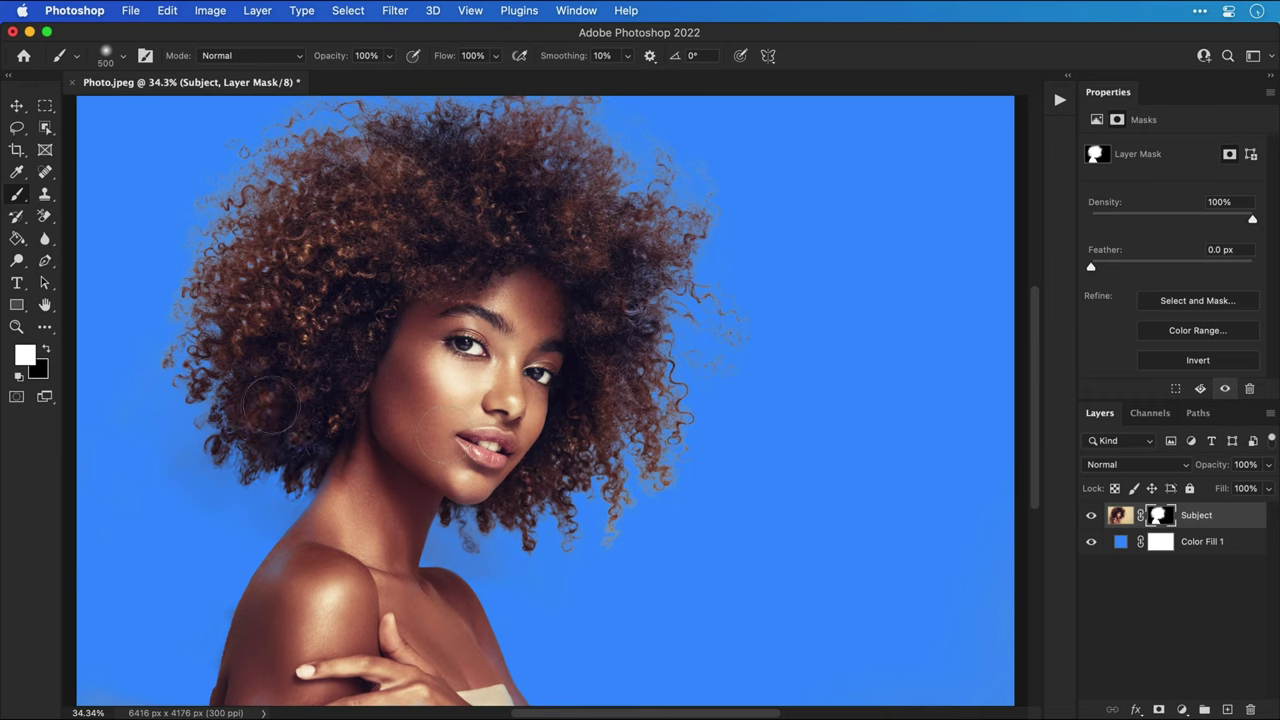
key(bracketleft)
key(bracketright)
key(super+plus)
key(super+plus)
key(x)
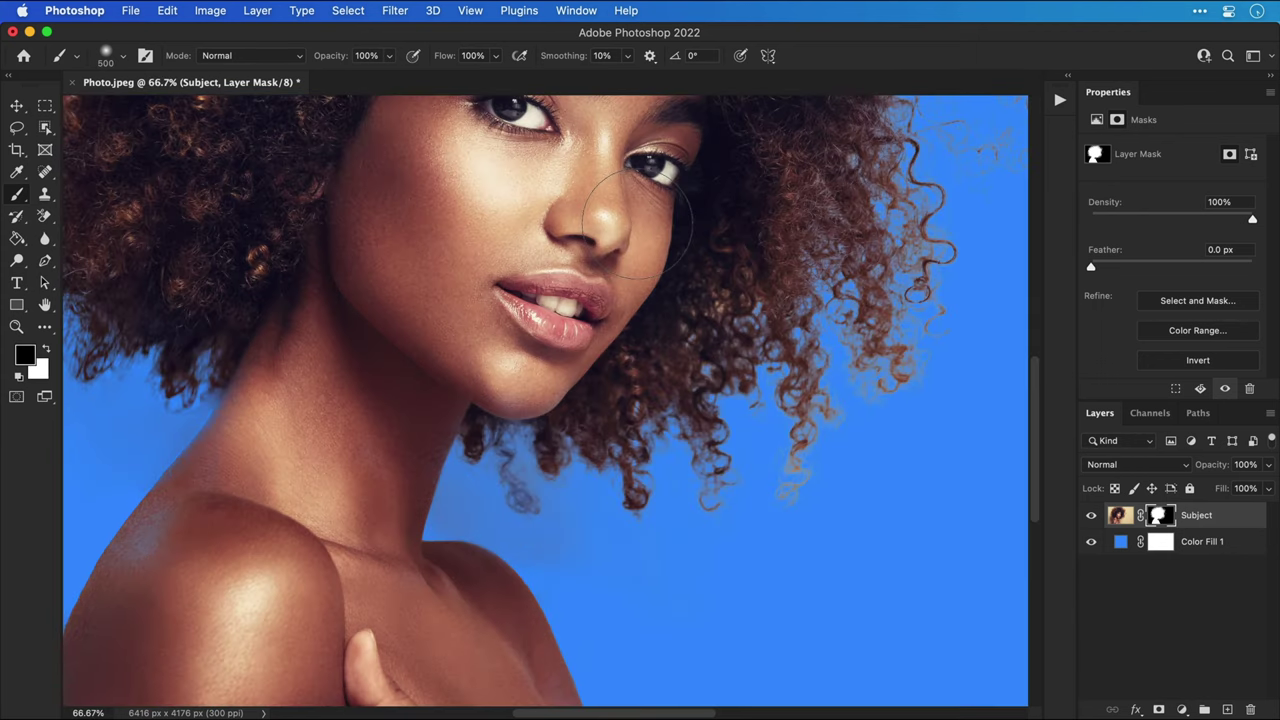
key(bracketleft)
key(bracketleft)
key(bracketleft)
key(bracketleft)
key(bracketleft)
key(bracketleft)
key(bracketleft)
key(bracketleft)
key(bracketleft)
key(bracketleft)
drag(512, 506, 526, 497)
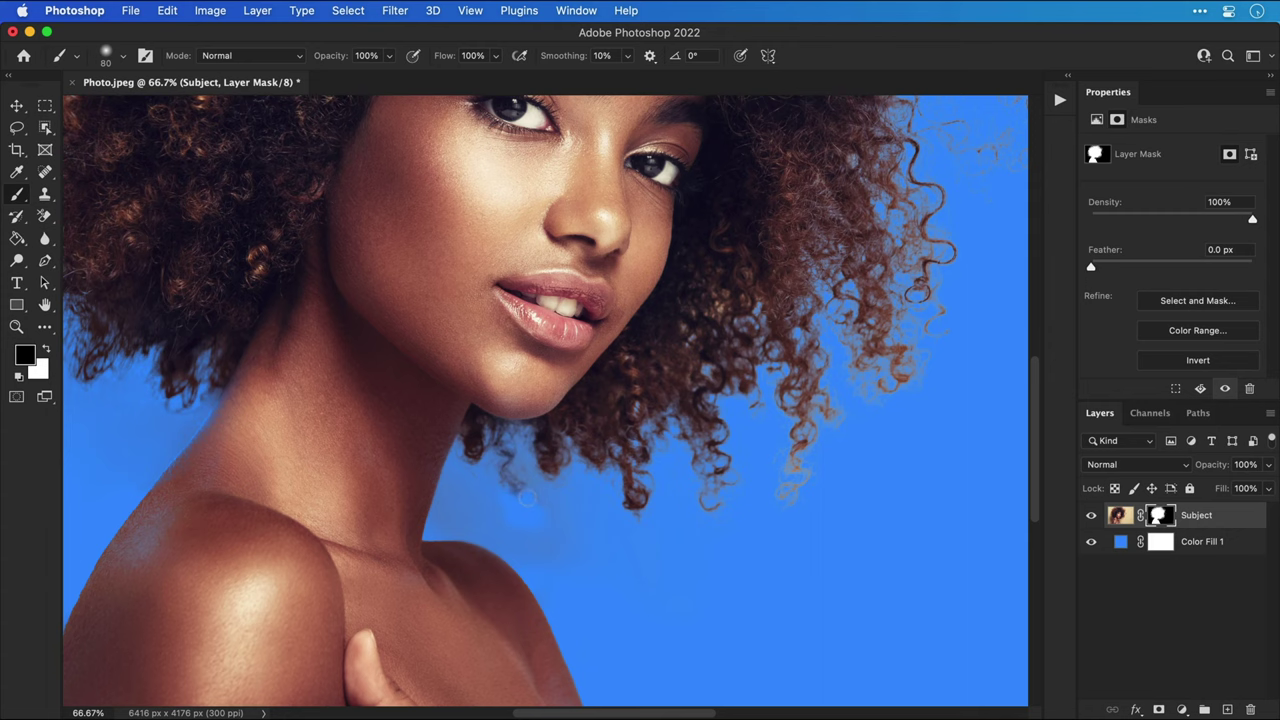
key(bracketright)
key(bracketright)
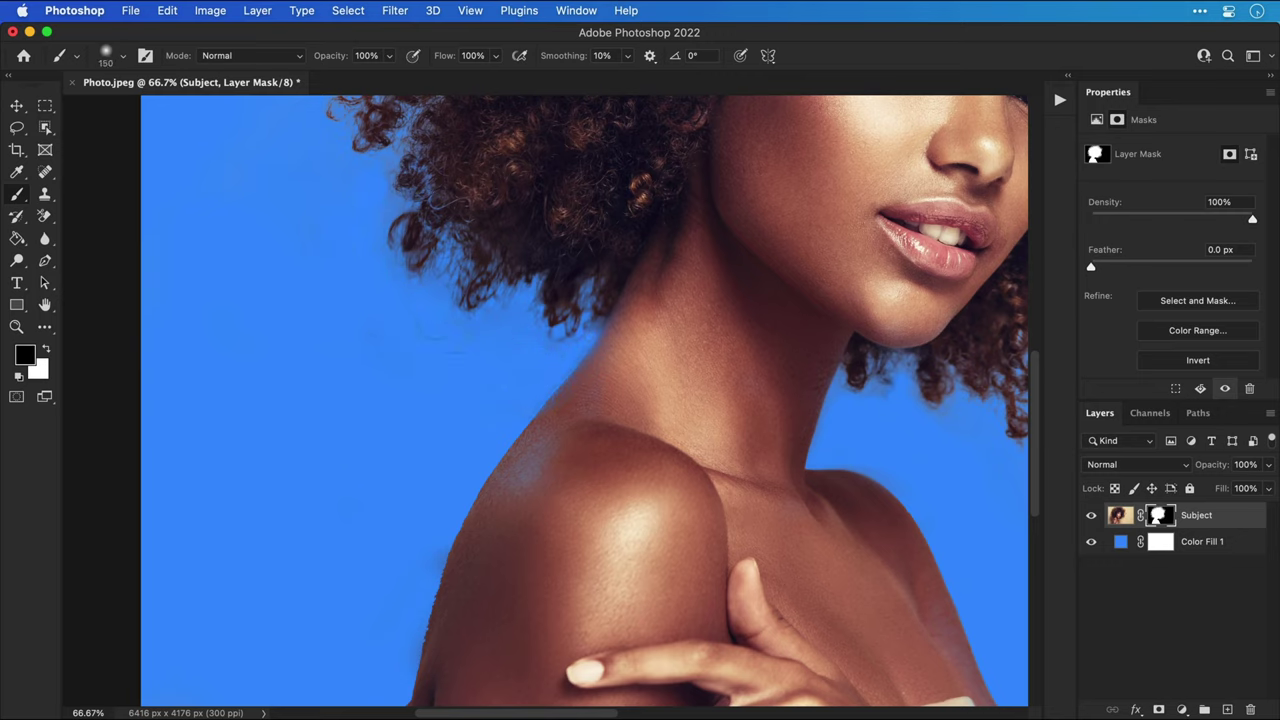
Step: Paint black on the Subject mask to erase the fringe along the left shoulder edge
key(x)
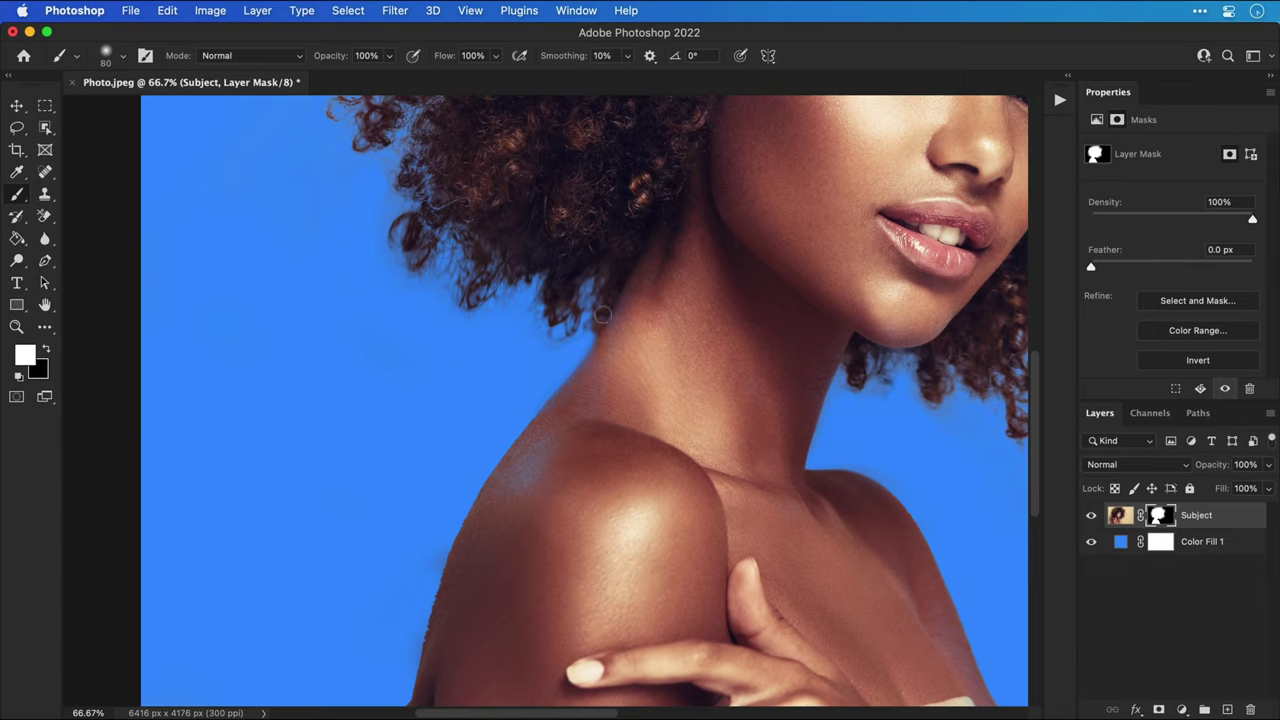
key(x)
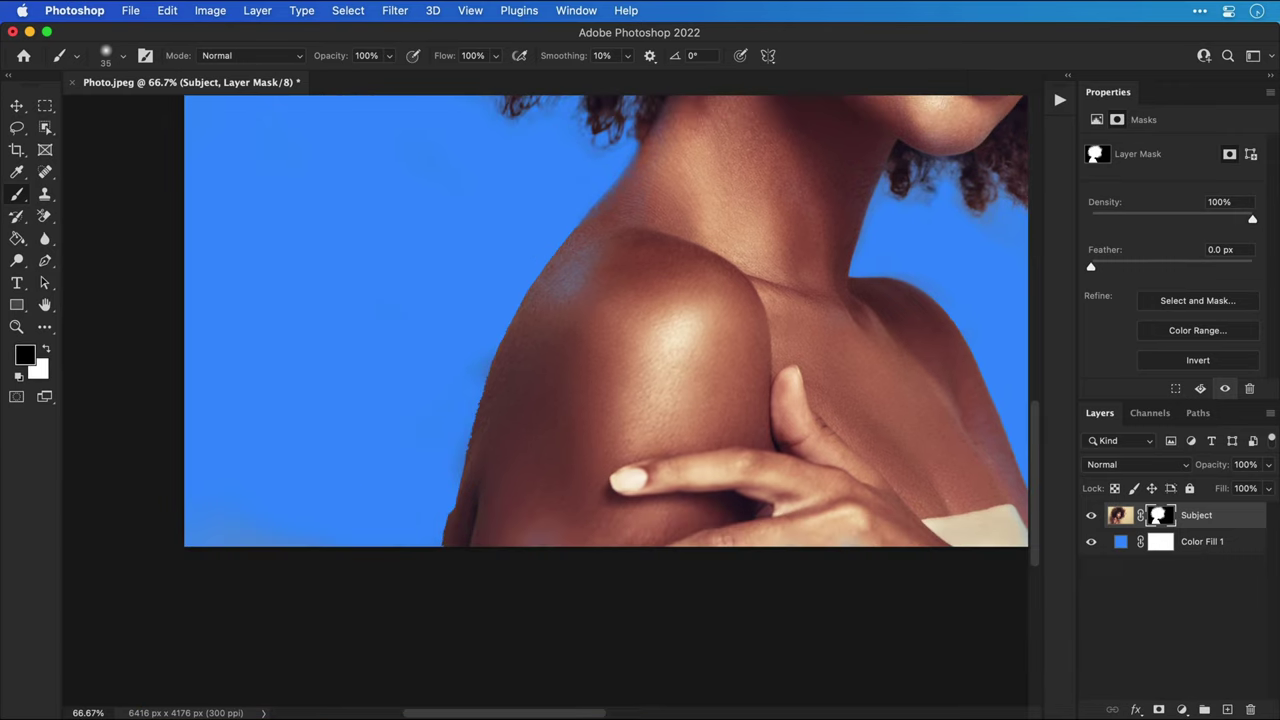
drag(484, 378, 470, 465)
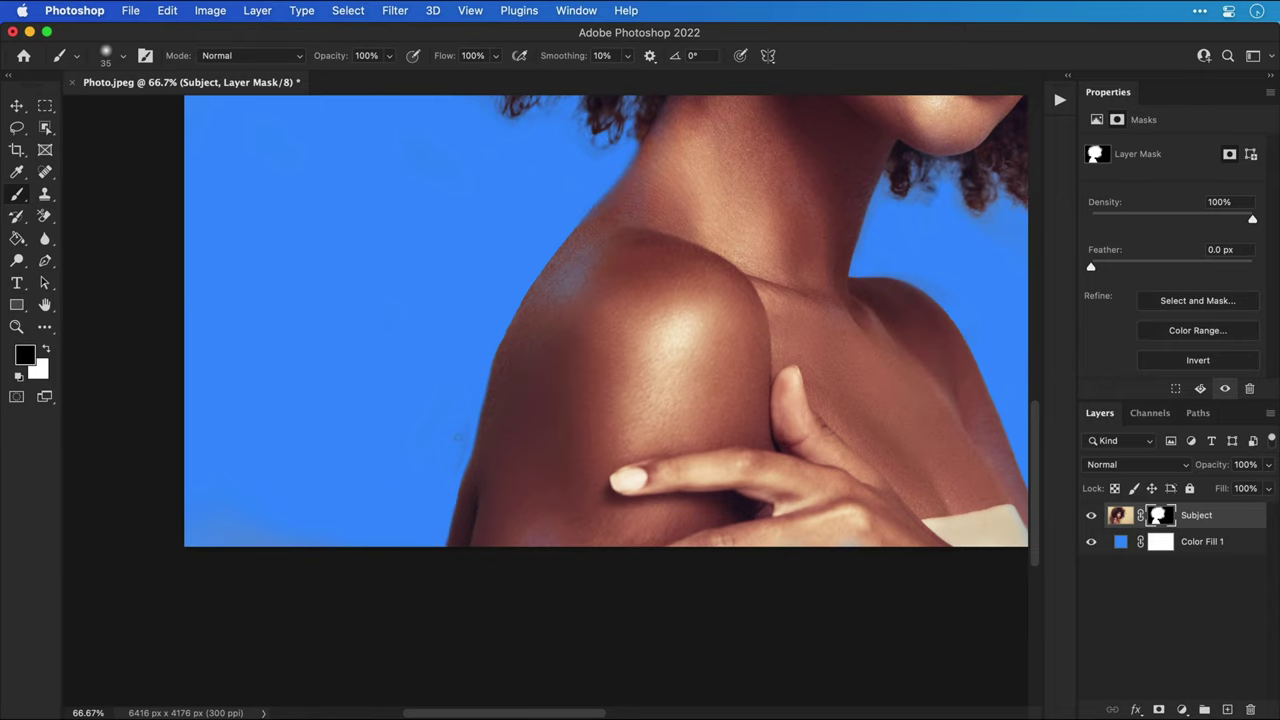
key(x)
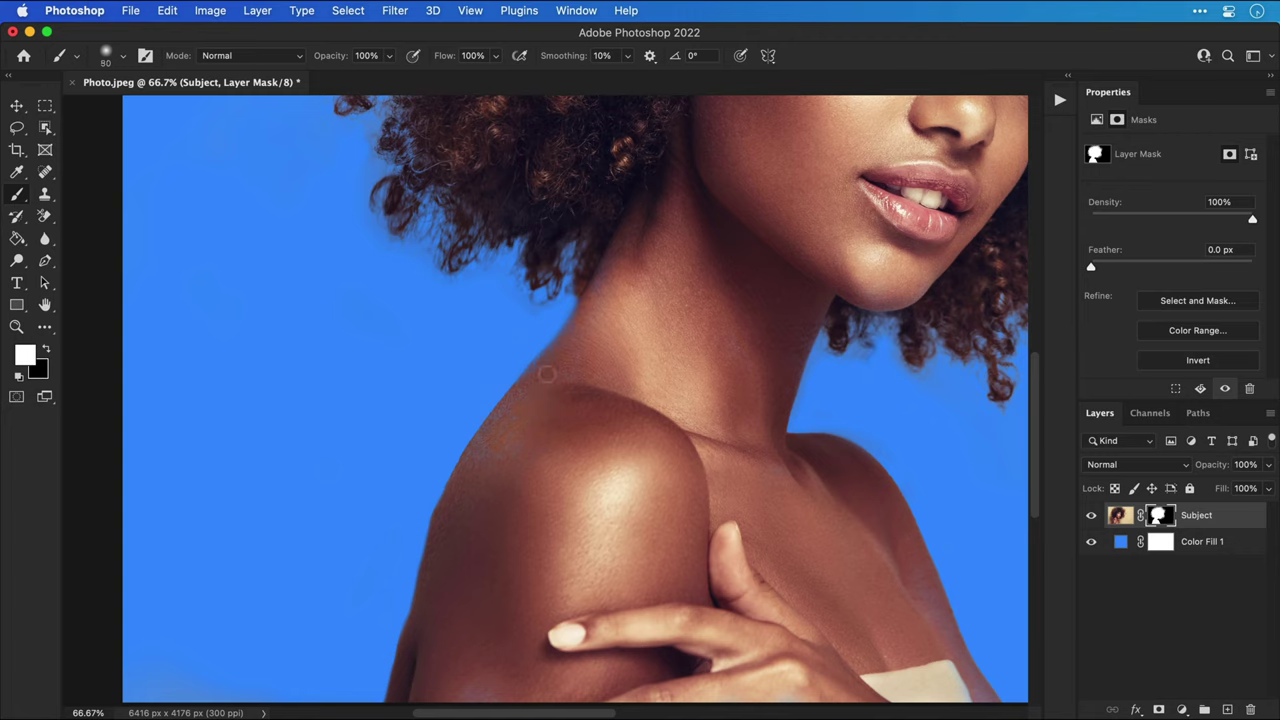
key(bracketleft)
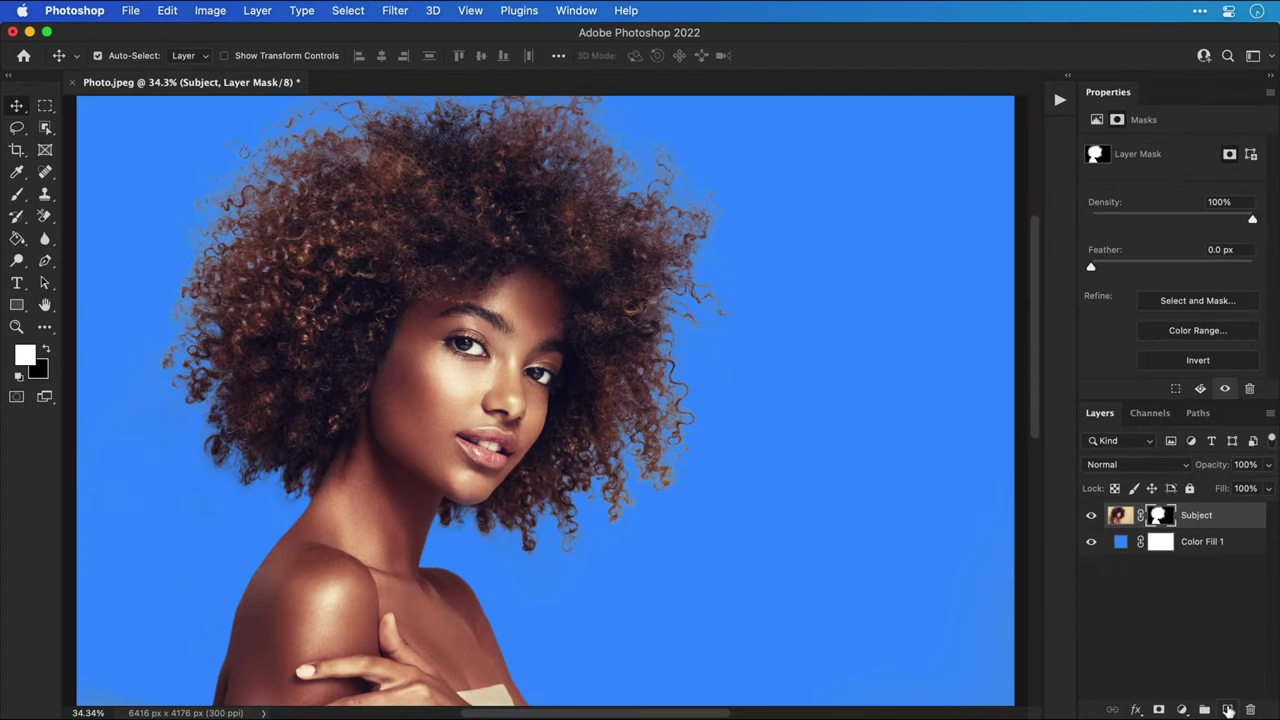
Step: Add a new Darken-mode layer clipped to Subject and name it 'Hair Edges'
click(1228, 709)
click(1146, 466)
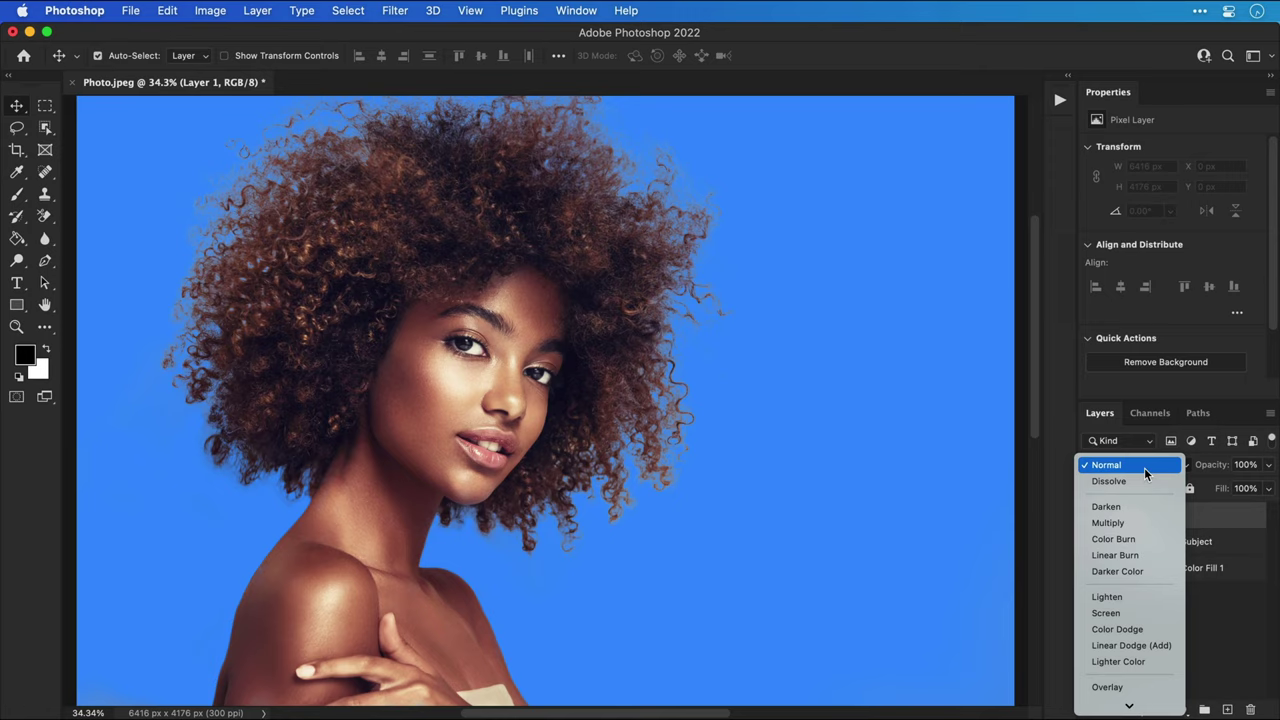
click(1146, 506)
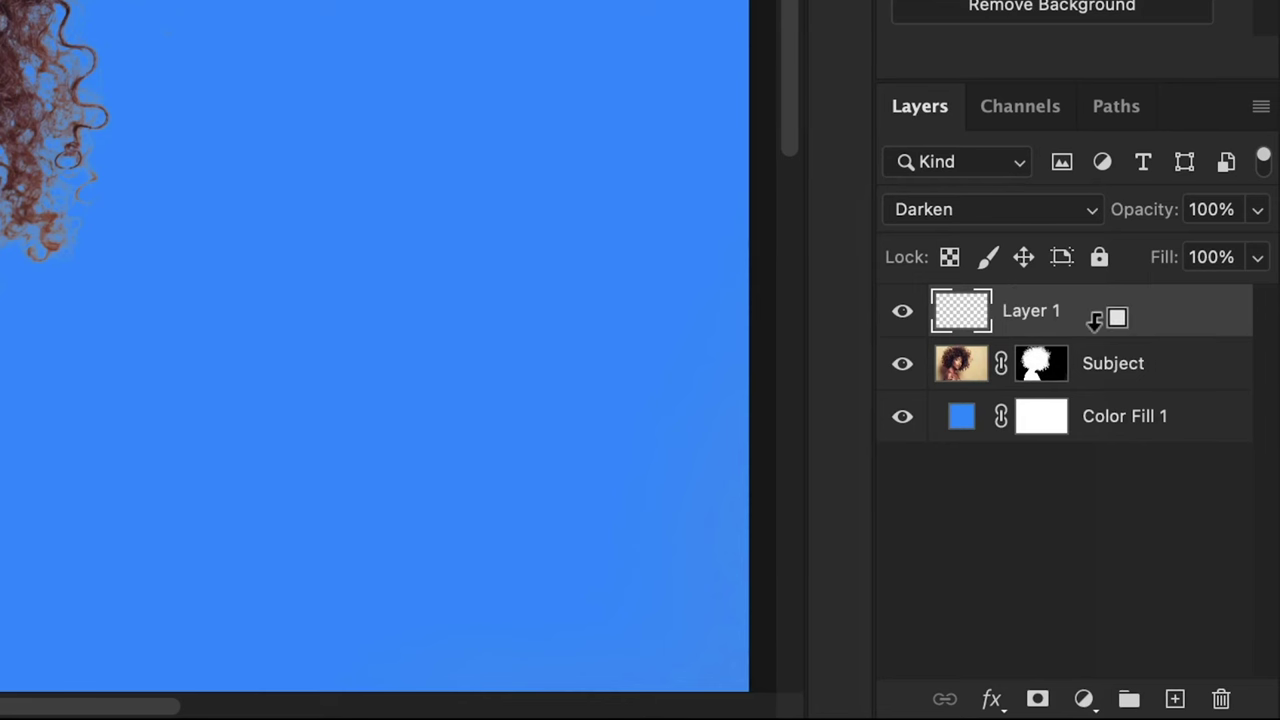
alt+click(1095, 318)
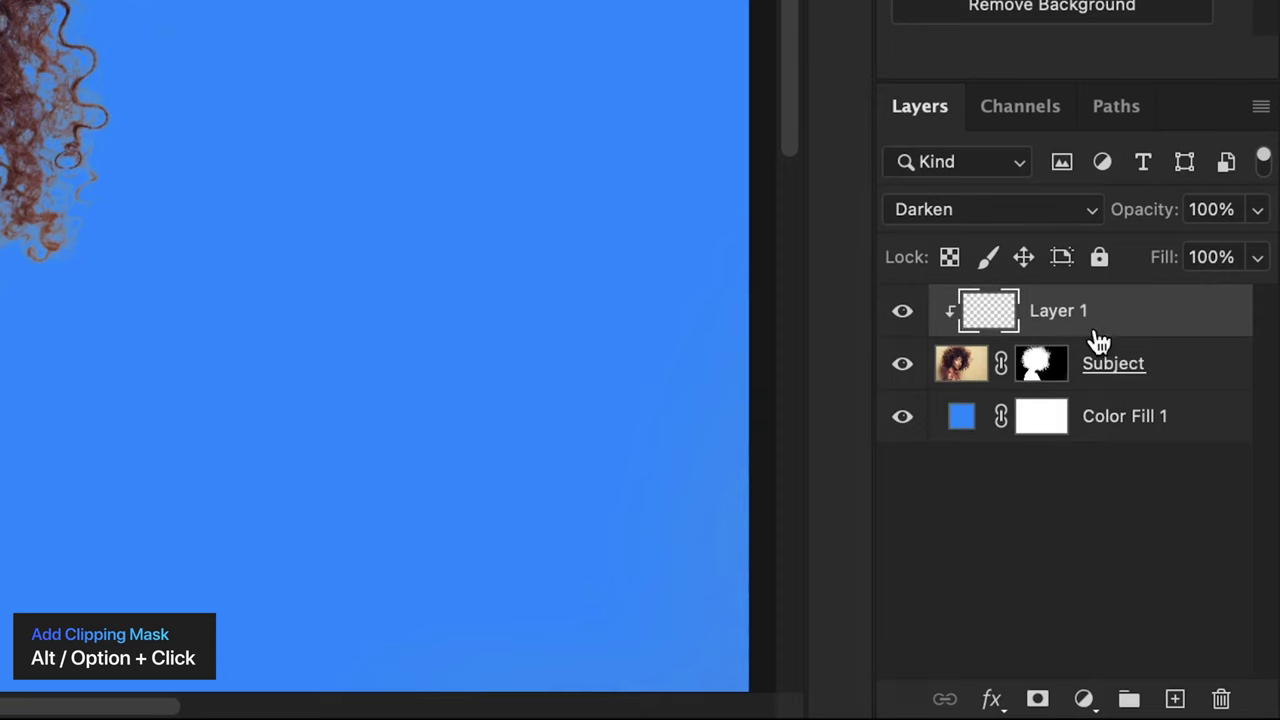
double_click(1060, 311)
text(Hair Edges)
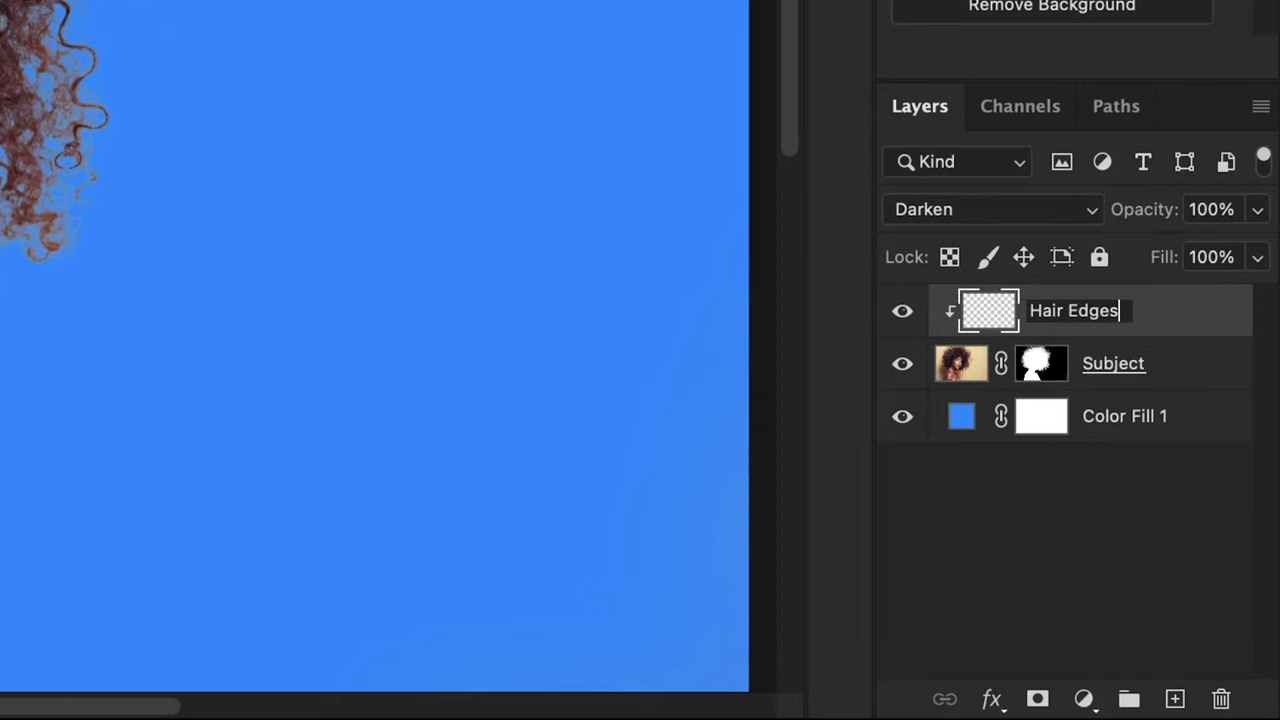
key(Return)
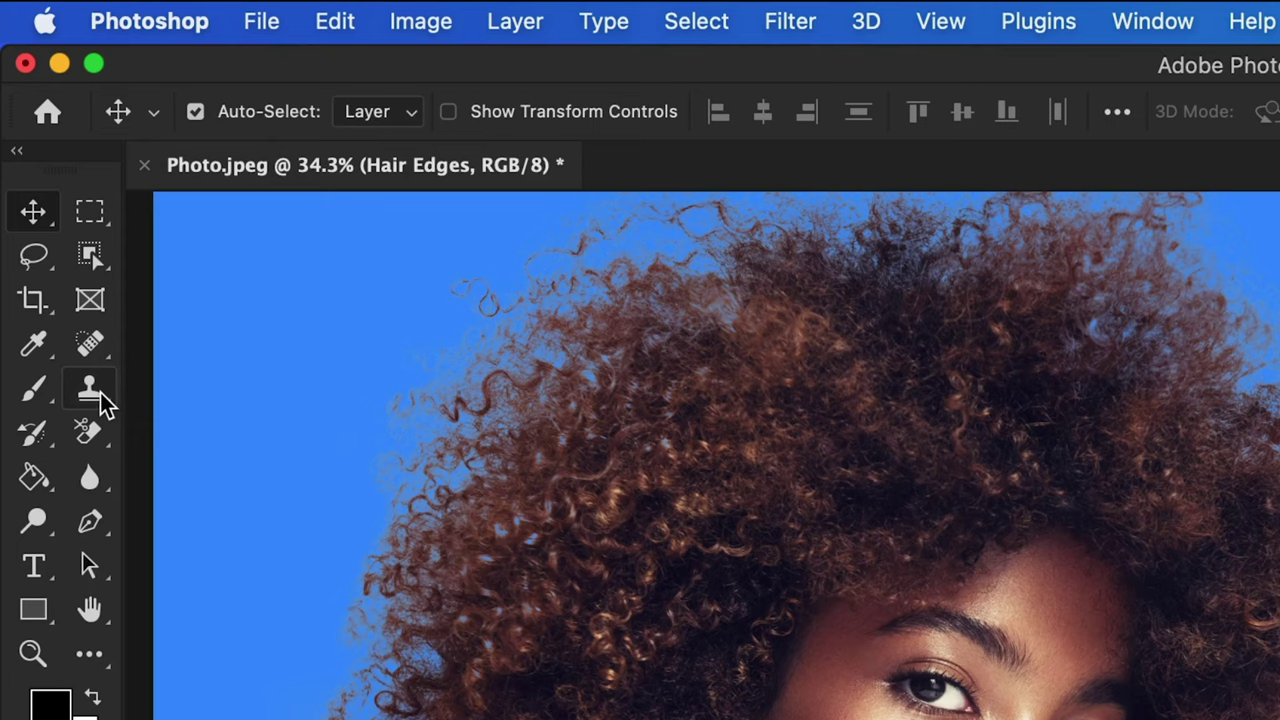
click(103, 400)
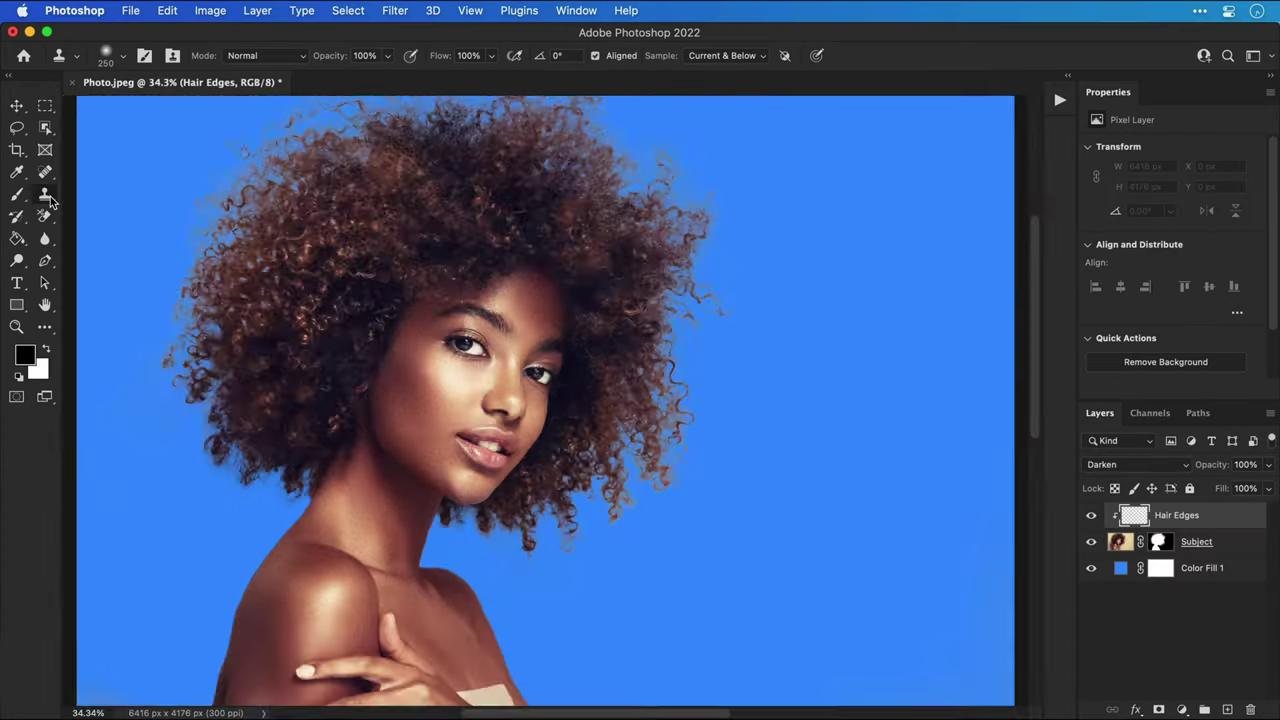
Step: Zoom in, set the clone brush to 125, and clone hair over the lower hair edges
key(super+equal)
key(super+equal)
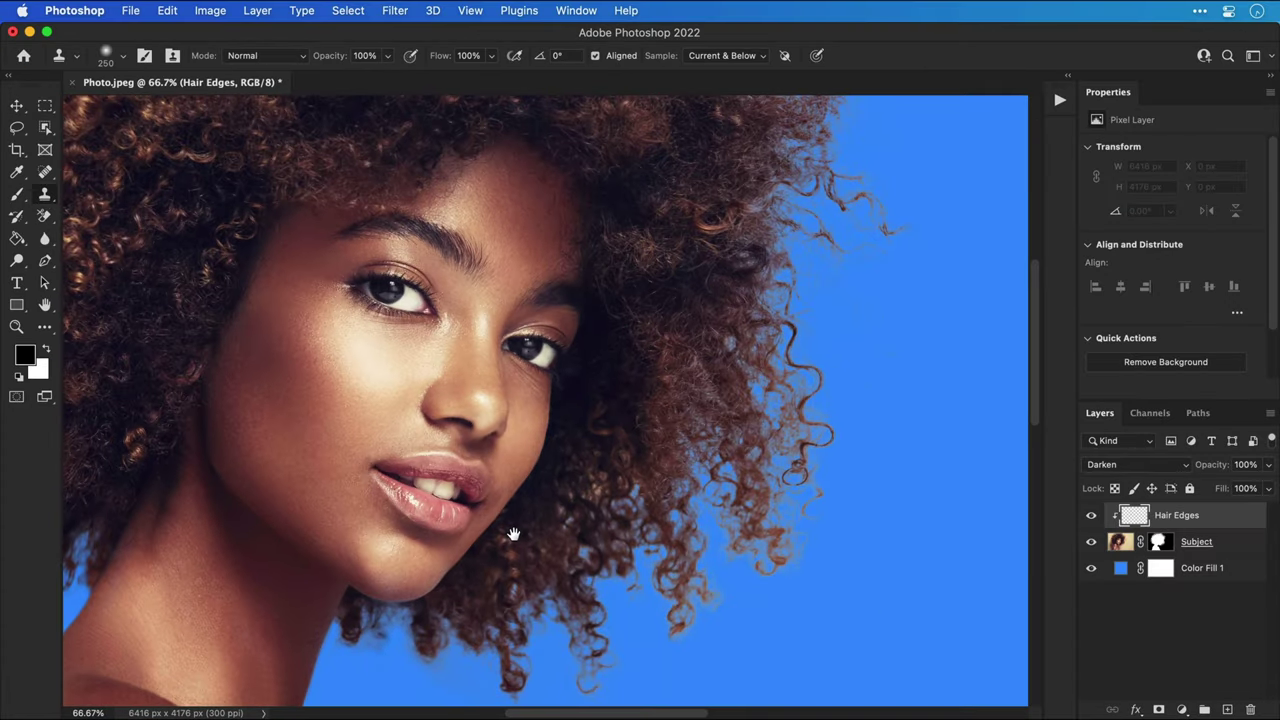
drag(513, 531, 513, 402)
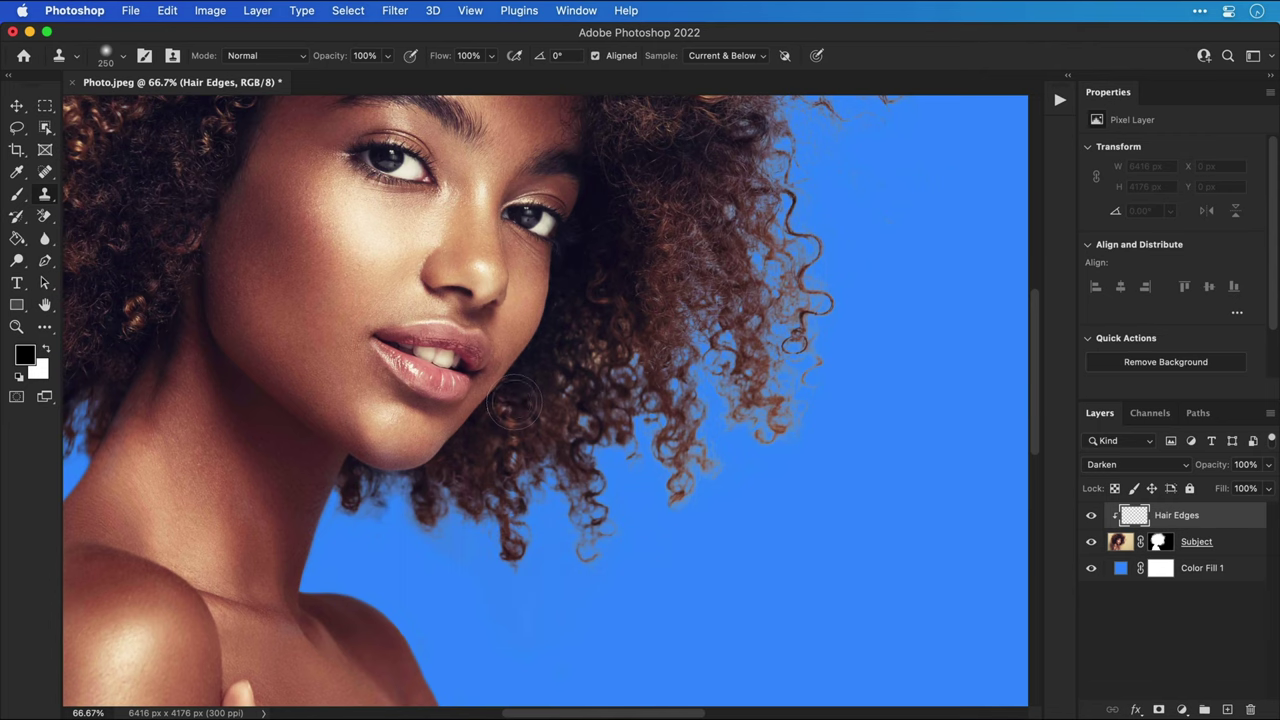
key(bracketleft)
key(bracketleft)
key(bracketleft)
key(bracketleft)
alt+click(536, 386)
mouse_move(556, 484)
mouse_down()
mouse_move(591, 548)
mouse_move(596, 502)
mouse_up()
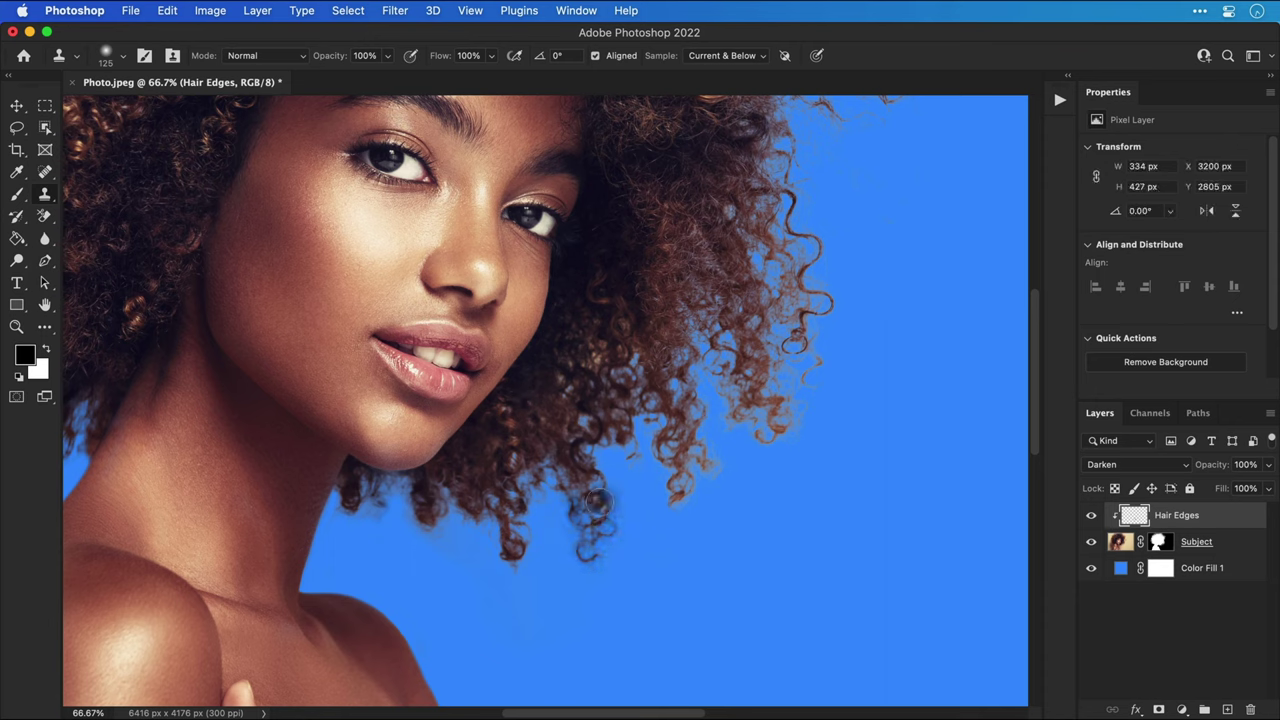
alt+click(552, 428)
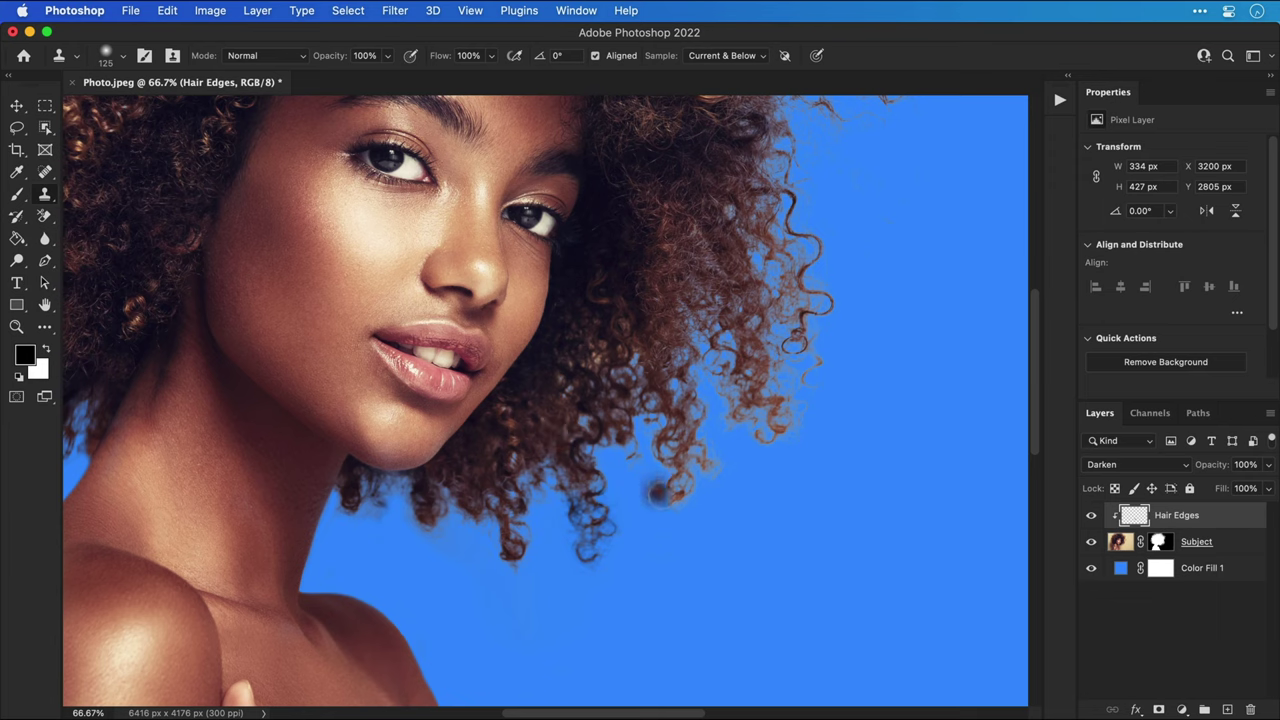
mouse_move(656, 492)
mouse_down()
mouse_move(652, 434)
mouse_move(663, 489)
mouse_move(717, 456)
mouse_move(702, 396)
mouse_up()
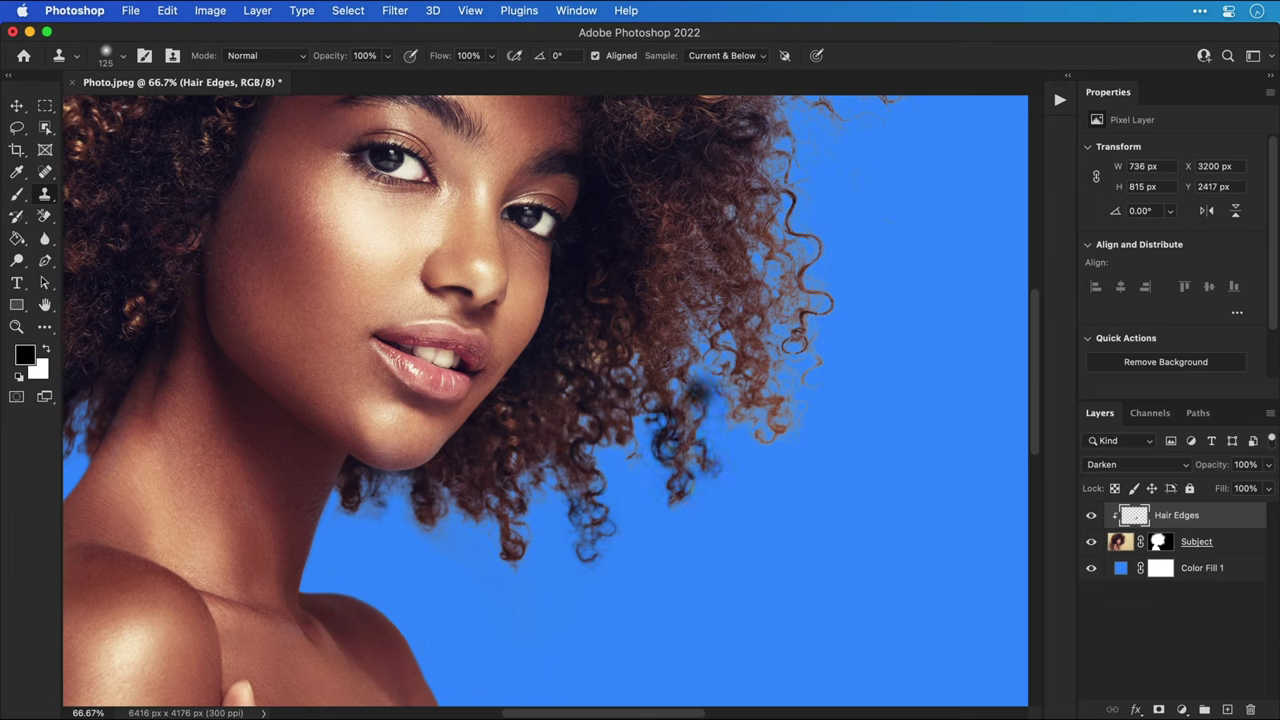
key(super+z)
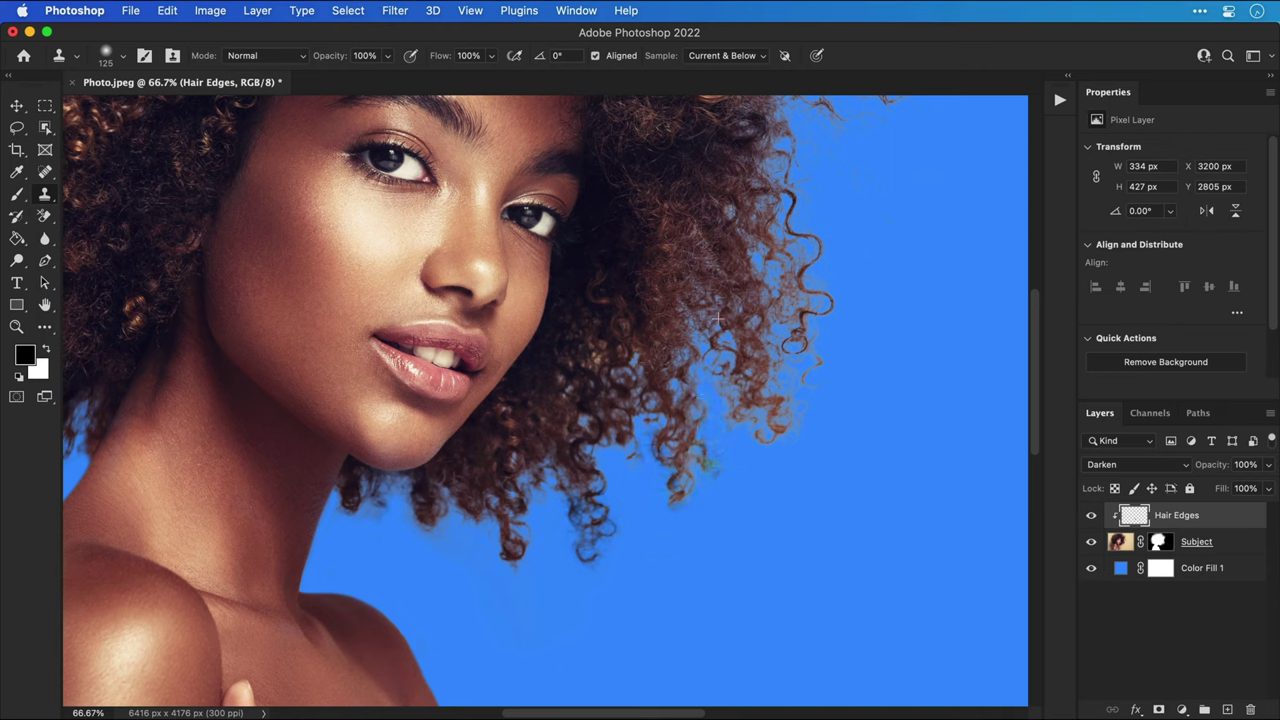
Step: Clone hair along the right edge of the curly hair
drag(684, 356, 670, 326)
mouse_move(712, 374)
mouse_down()
mouse_move(699, 349)
mouse_move(794, 415)
mouse_move(667, 331)
mouse_move(786, 374)
mouse_up()
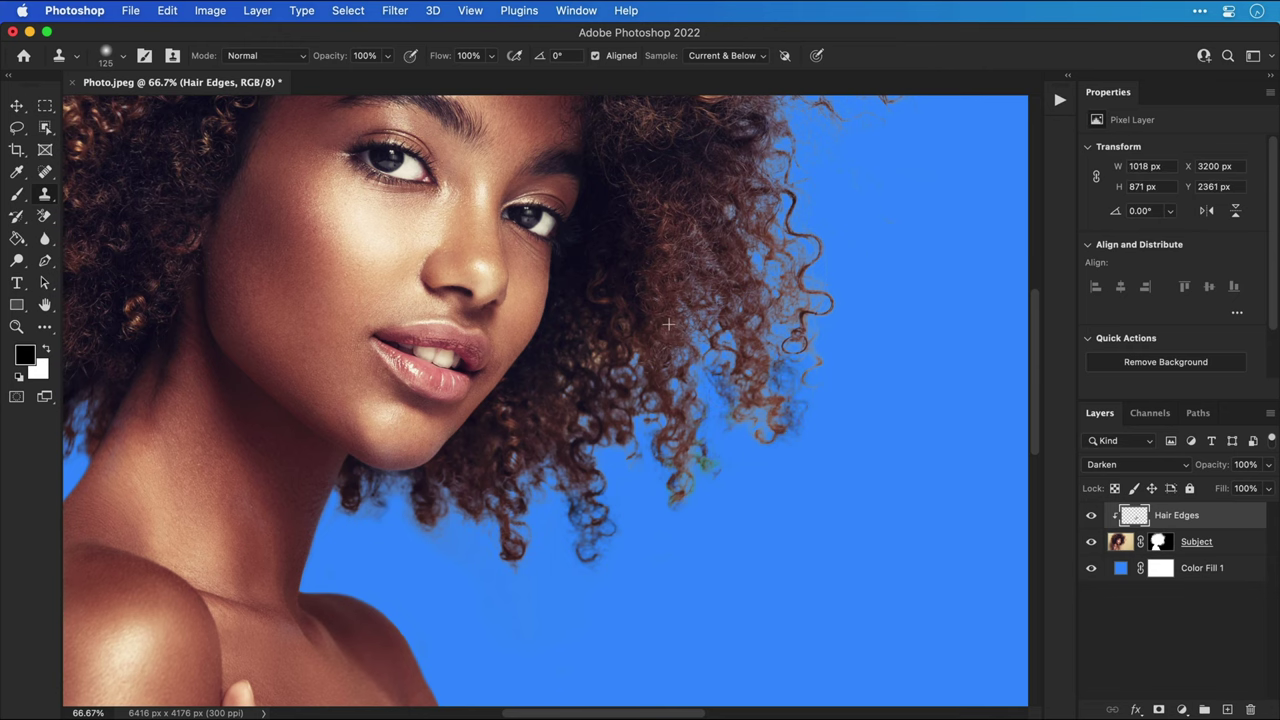
scroll(786, 374, up, 3)
scroll(786, 374, right, 2)
mouse_move(706, 384)
mouse_down()
mouse_move(648, 377)
mouse_move(650, 348)
mouse_move(775, 320)
mouse_up()
scroll(688, 522, up, 3)
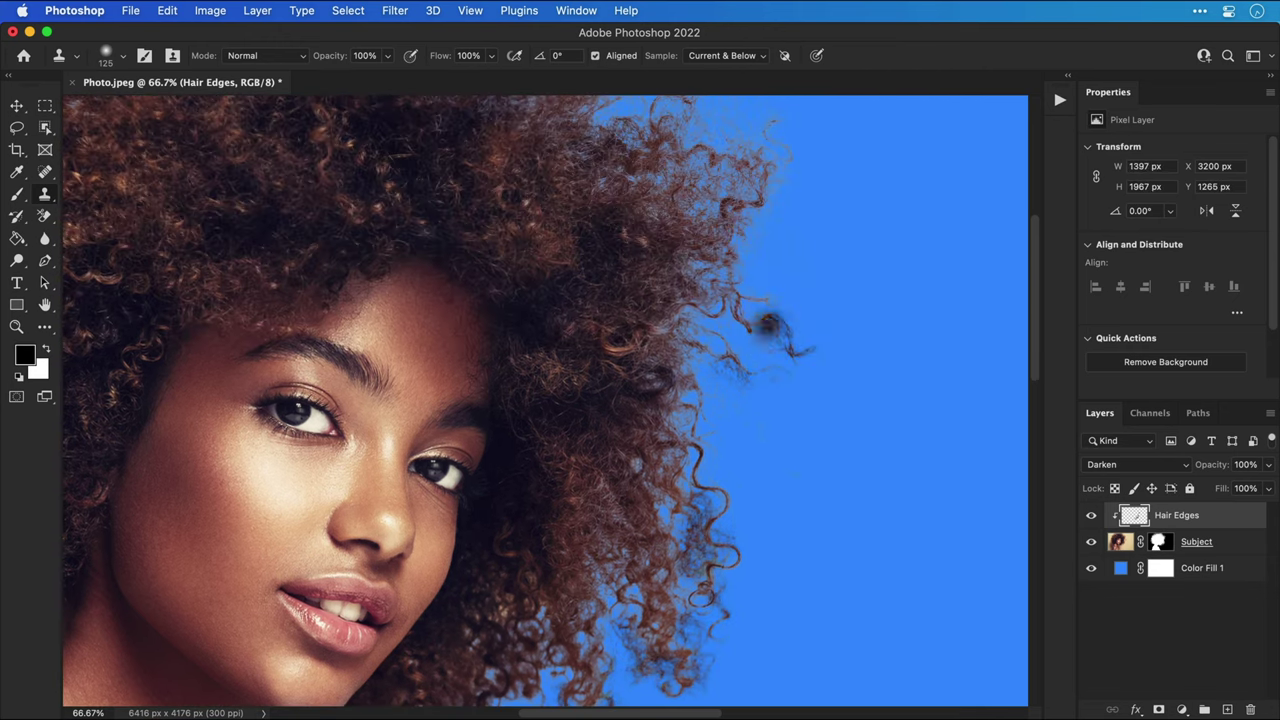
scroll(571, 235, up, 3)
Step: With a 200 clone brush, fill gaps along the top and left hair edges
key(bracketright)
key(bracketright)
mouse_move(680, 200)
mouse_down()
mouse_move(750, 300)
mouse_move(700, 400)
mouse_up()
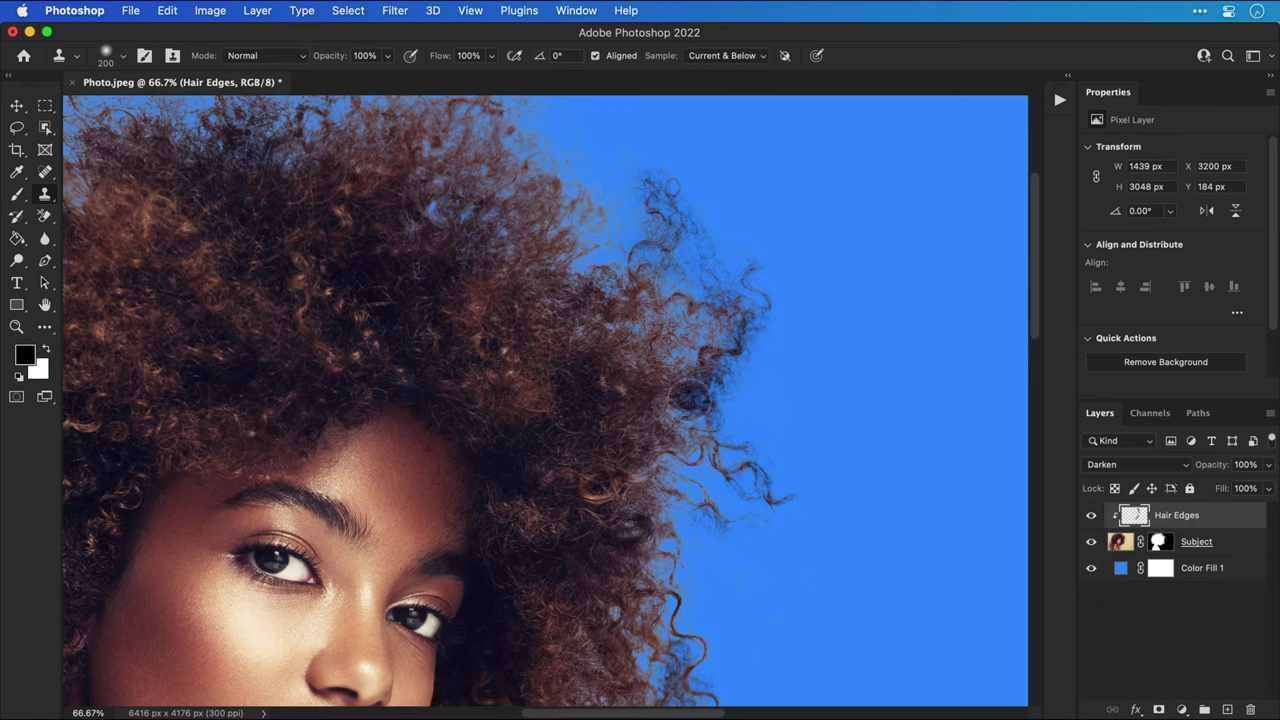
scroll(700, 400, down, 2)
scroll(640, 365, up, 3)
mouse_move(640, 365)
mouse_down()
mouse_move(480, 200)
mouse_move(600, 210)
mouse_move(430, 240)
mouse_up()
scroll(430, 240, left, 3)
mouse_move(470, 175)
mouse_down()
mouse_move(350, 245)
mouse_move(270, 360)
mouse_up()
scroll(300, 360, down, 3)
scroll(300, 360, left, 1)
mouse_move(330, 240)
mouse_down()
mouse_move(420, 200)
mouse_move(410, 210)
mouse_up()
mouse_move(300, 300)
mouse_down()
mouse_move(230, 480)
mouse_move(340, 300)
mouse_up()
scroll(340, 300, down, 5)
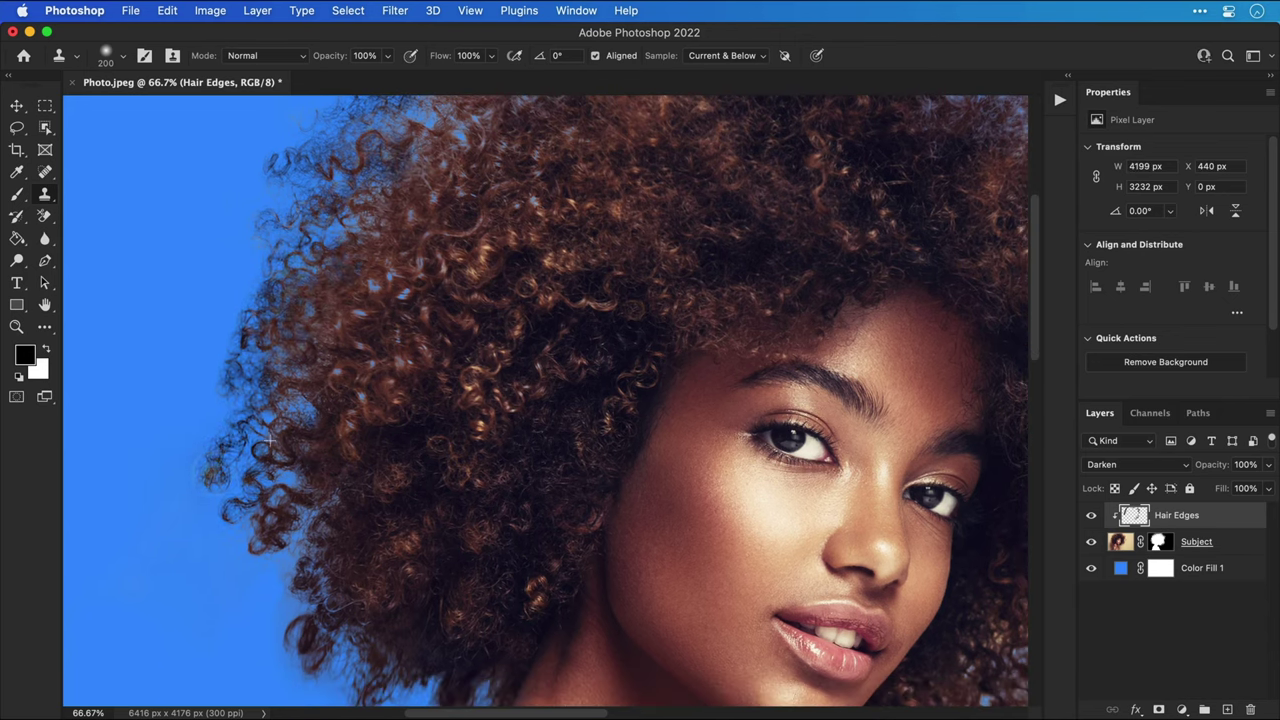
Step: Compare the Hair Edges layer on and off, then add a layer mask to it
key(super+minus)
key(v)
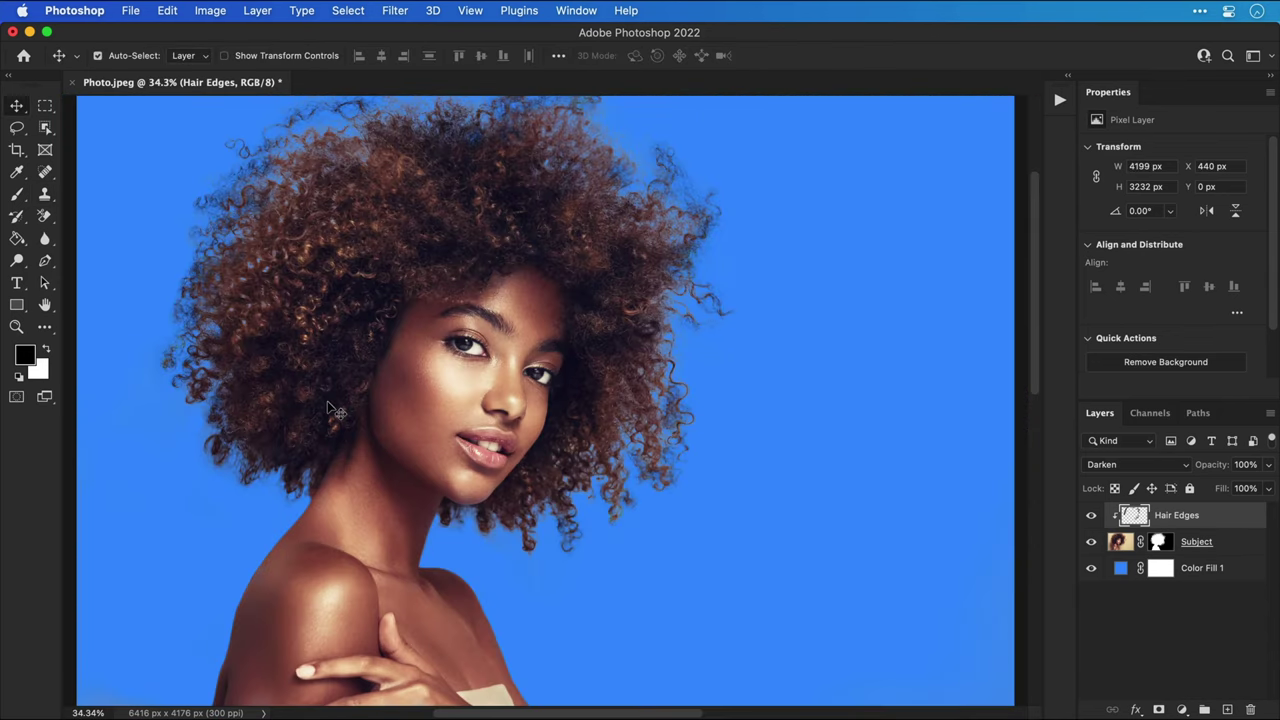
click(1091, 515)
click(1091, 515)
click(1158, 709)
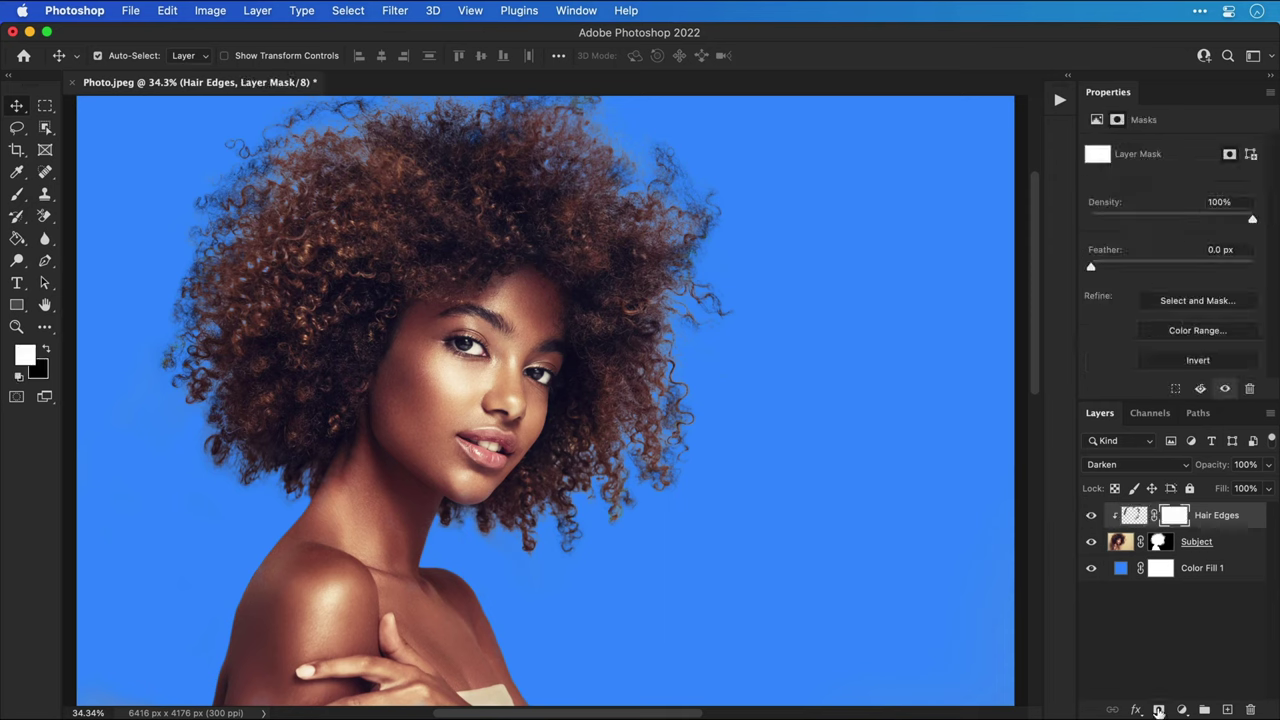
Step: Lower the Hair Edges layer opacity to 70%
key(x)
key(b)
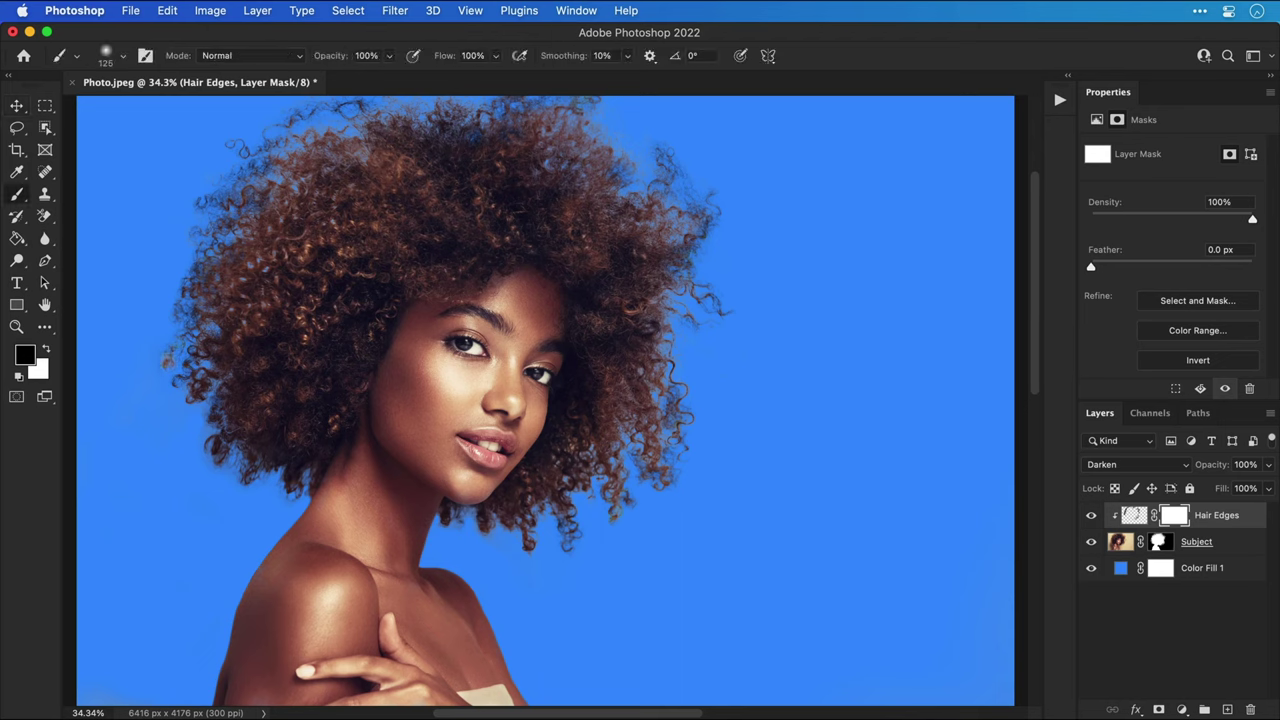
click(1157, 542)
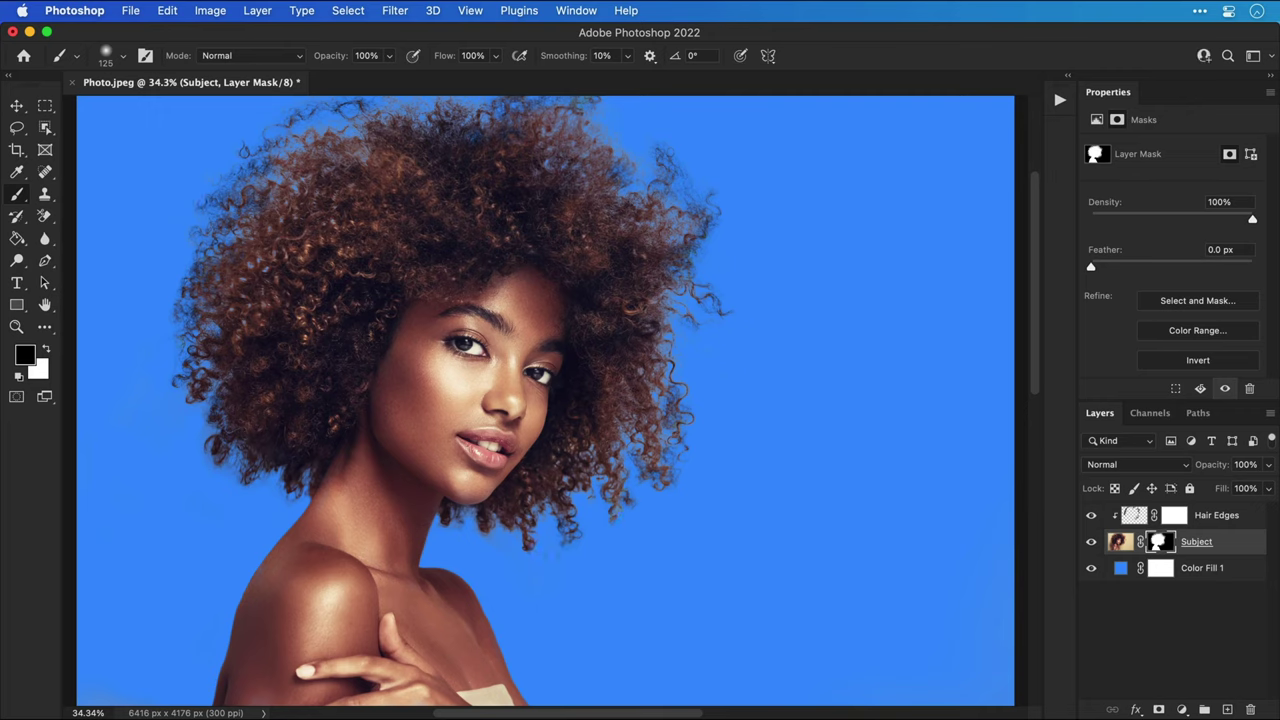
key(v)
click(1214, 518)
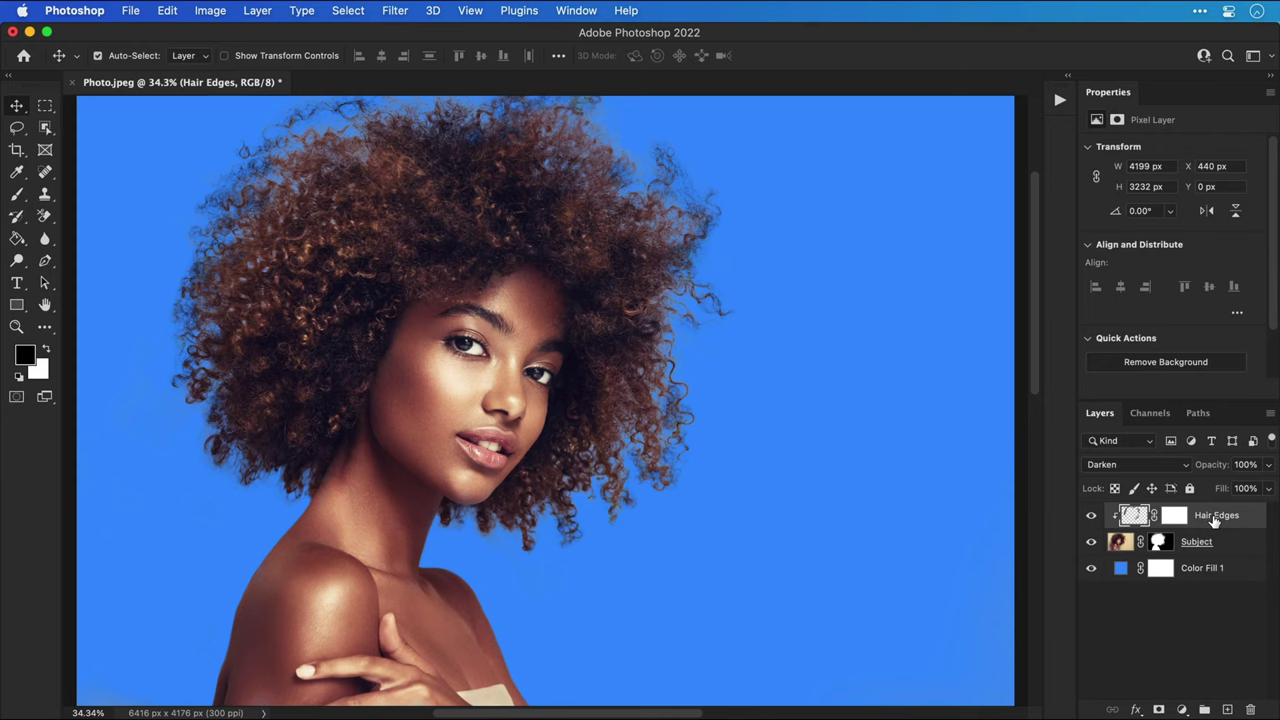
click(1268, 464)
mouse_move(1266, 488)
mouse_down()
mouse_move(1208, 488)
mouse_move(1244, 488)
mouse_up()
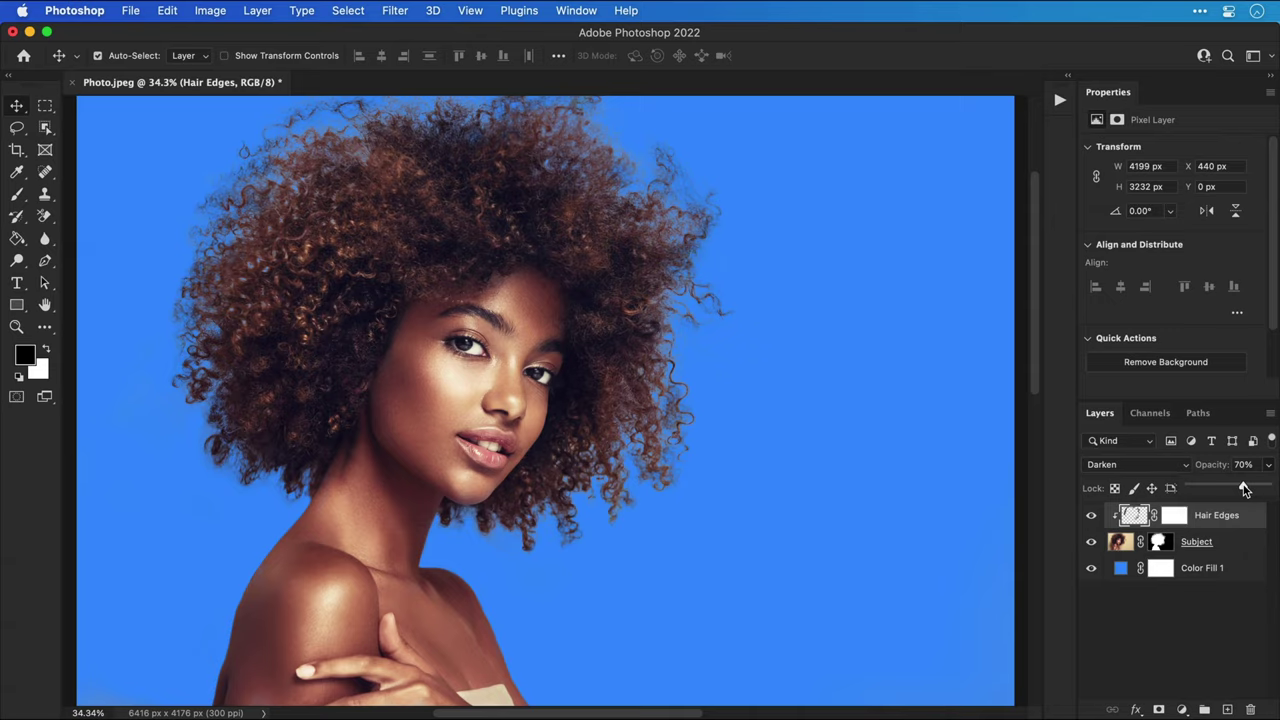
click(1268, 466)
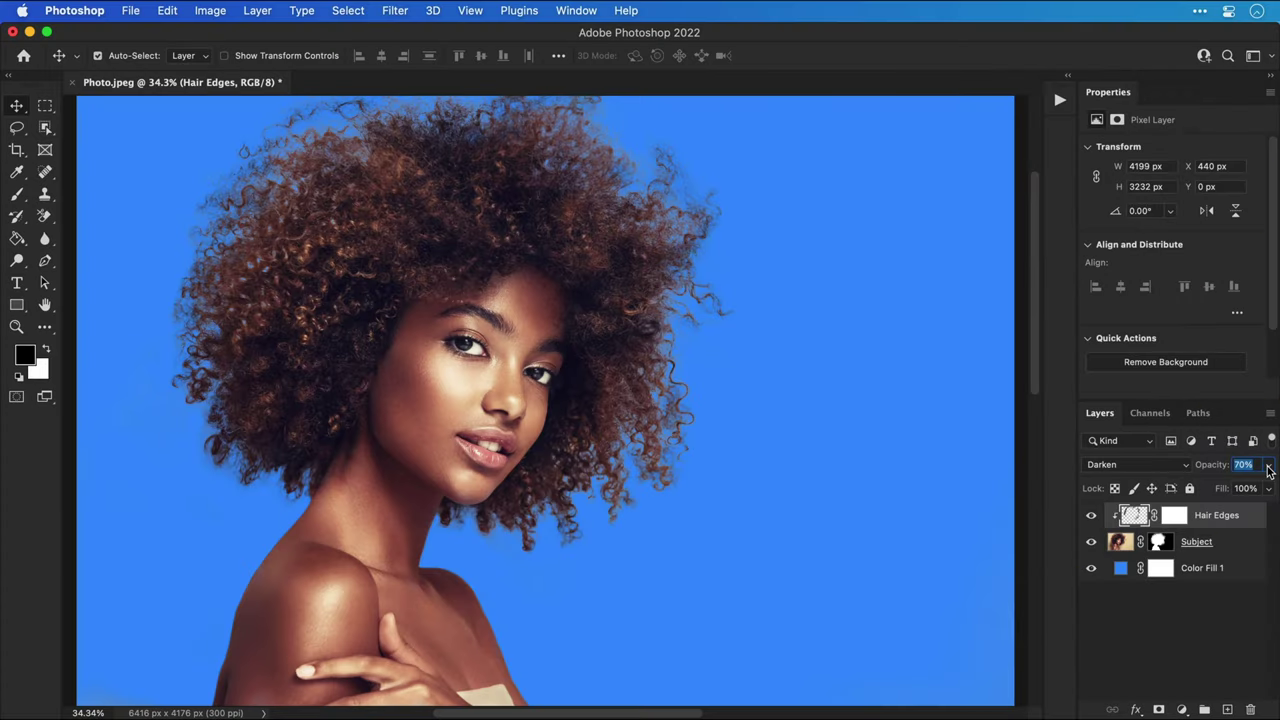
Step: Duplicate Color Fill 1 to the top, clip it, set Soft Light, and invert its mask
click(1205, 568)
drag(1205, 568, 1200, 522)
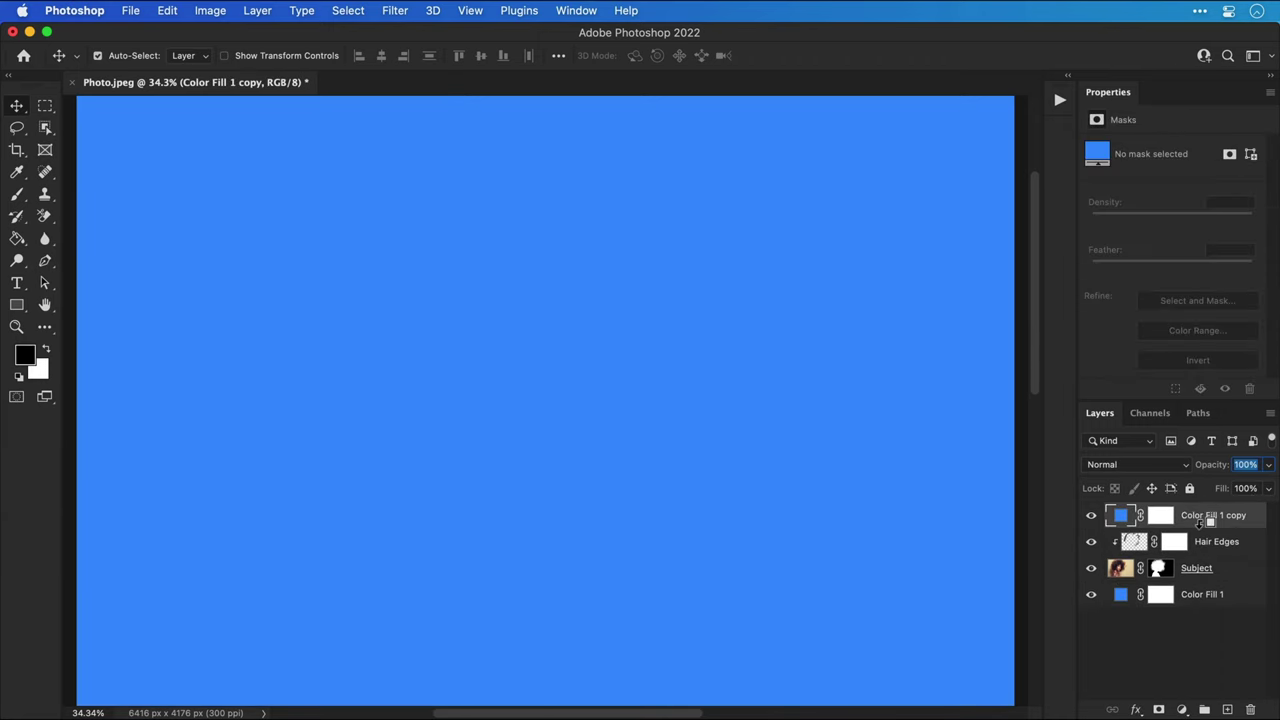
alt+click(1200, 522)
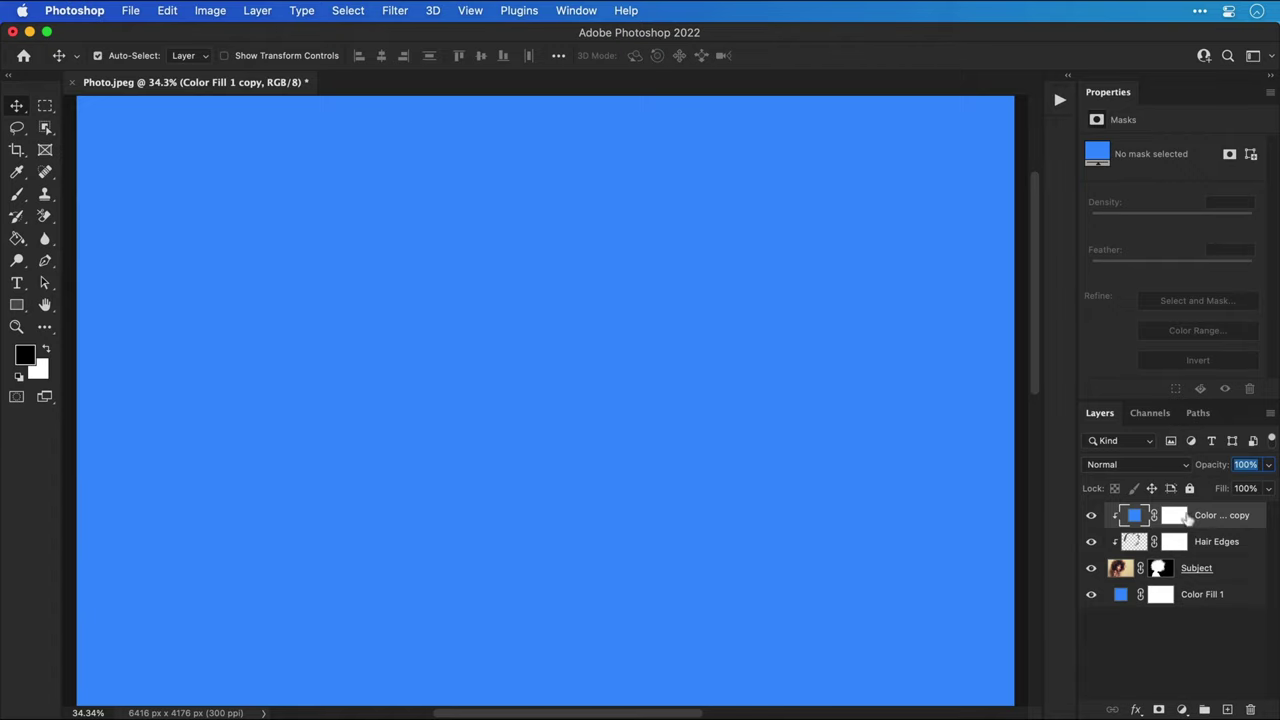
click(1147, 468)
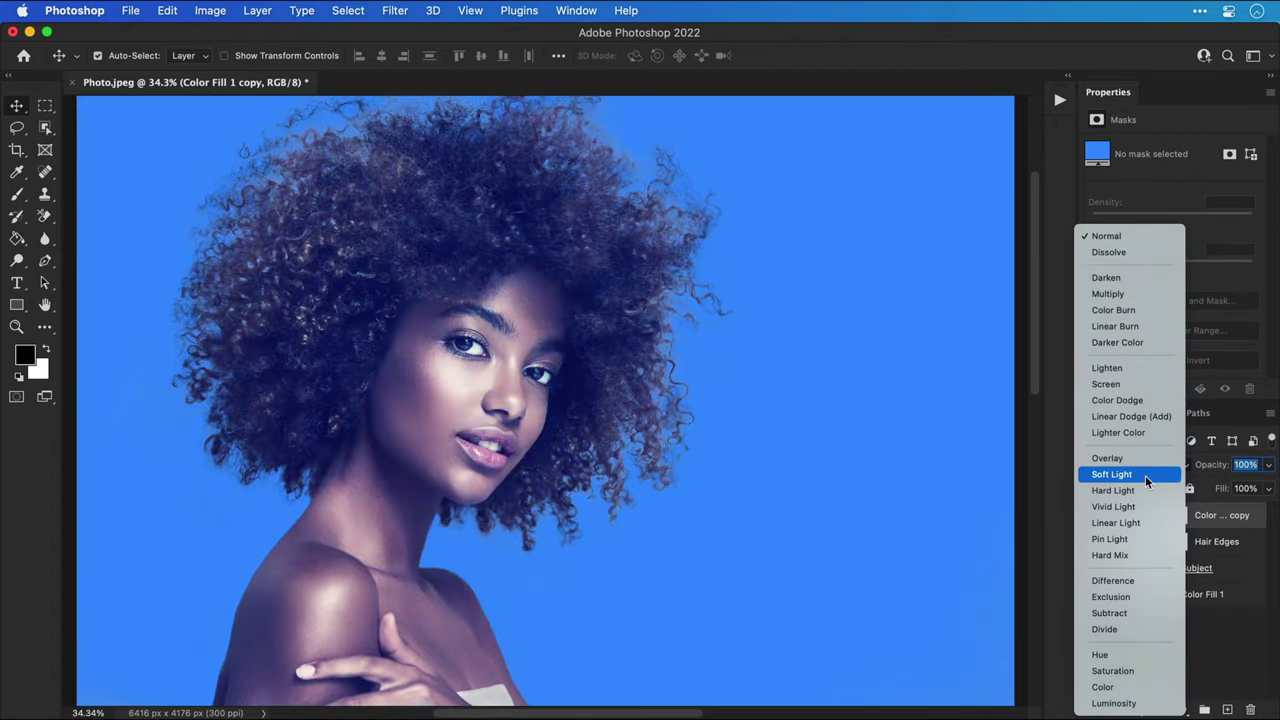
click(1146, 476)
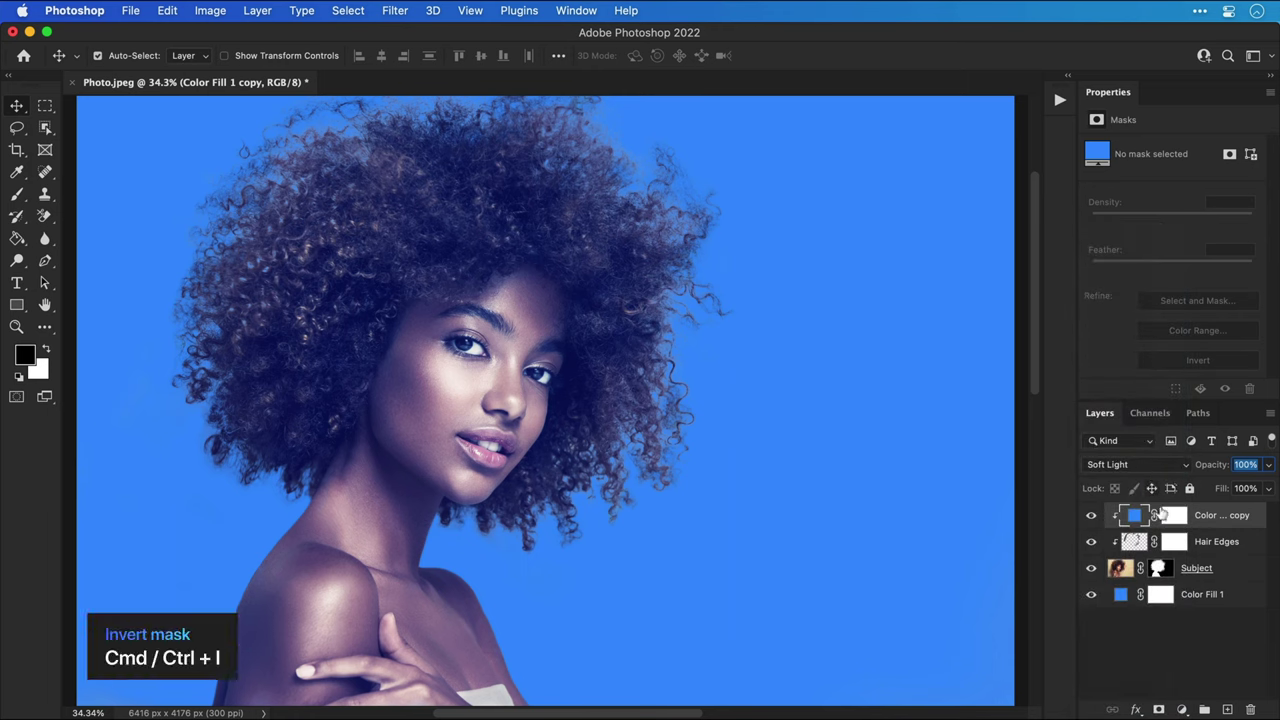
click(1171, 515)
key(super+i)
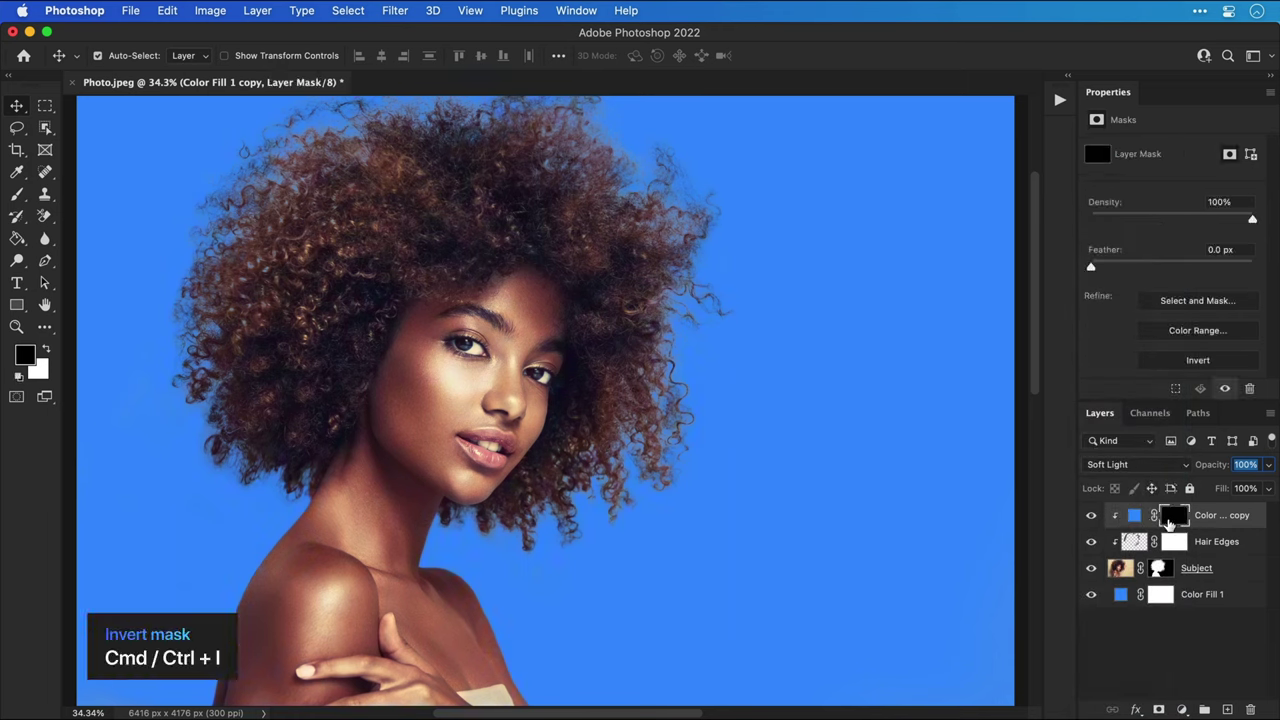
key(b)
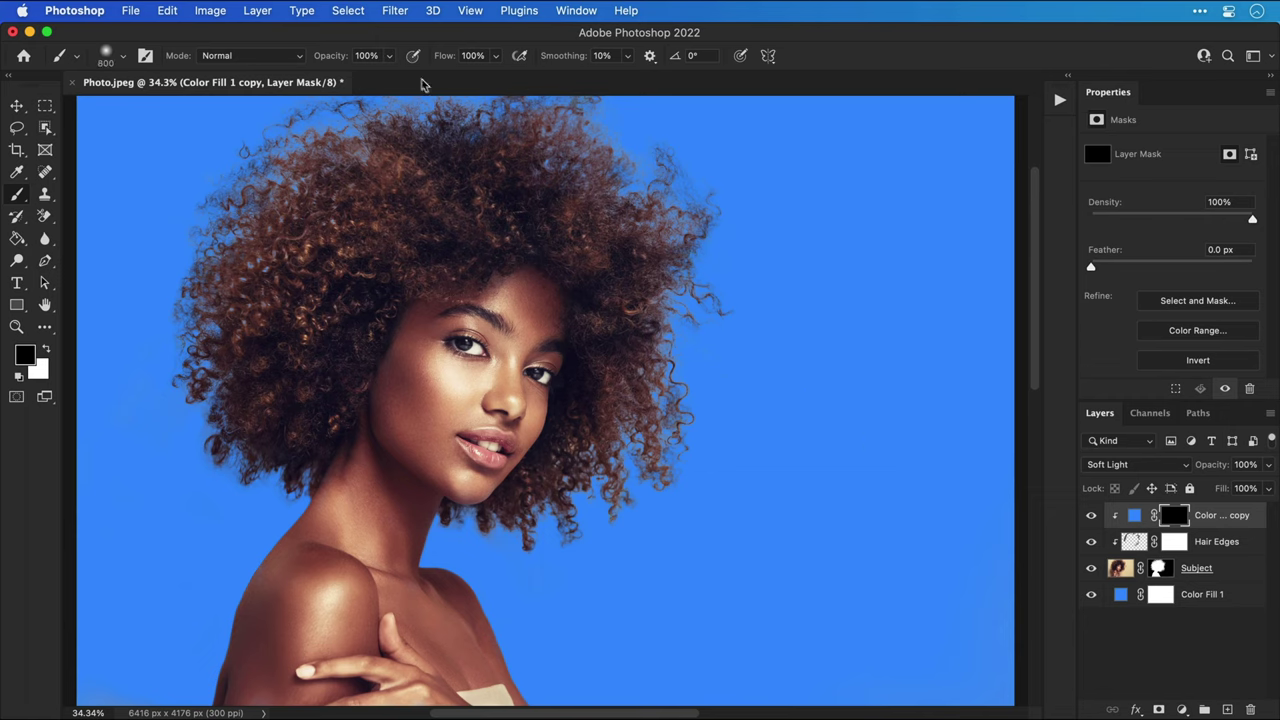
Step: Paint white at 11% brush opacity around the left, top and right hair edges
click(390, 56)
drag(393, 78, 321, 80)
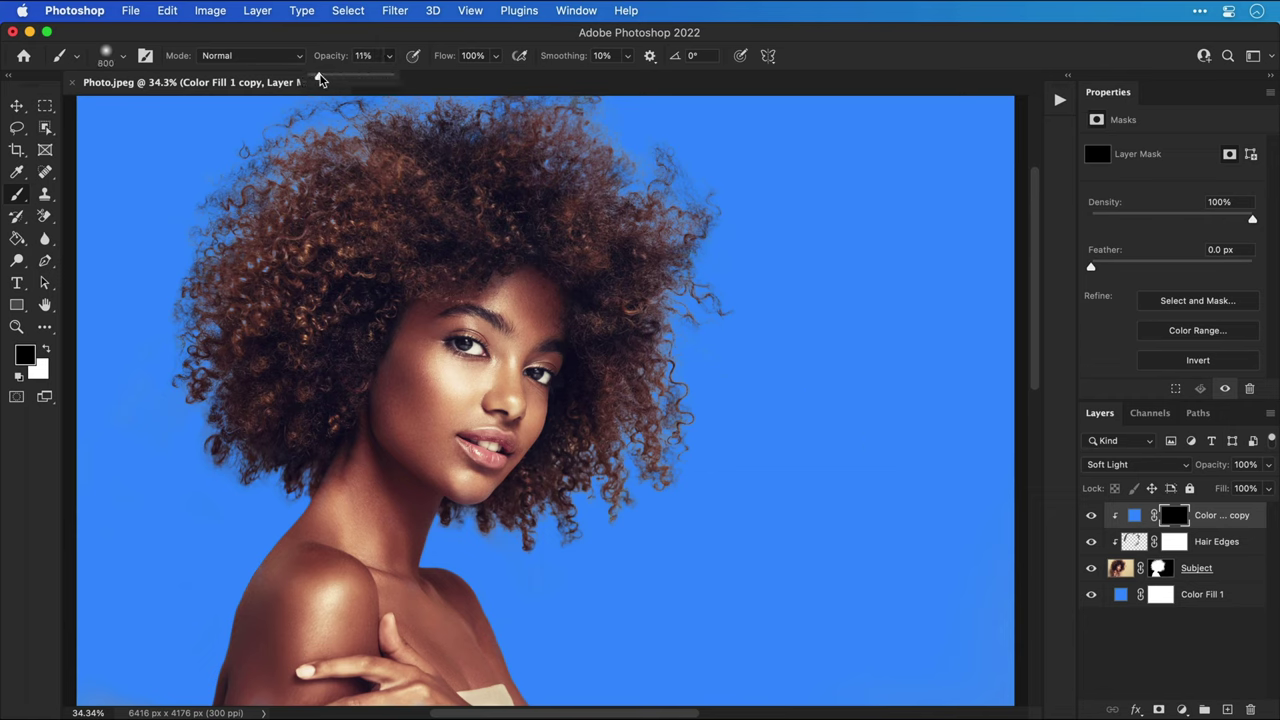
click(390, 58)
key(x)
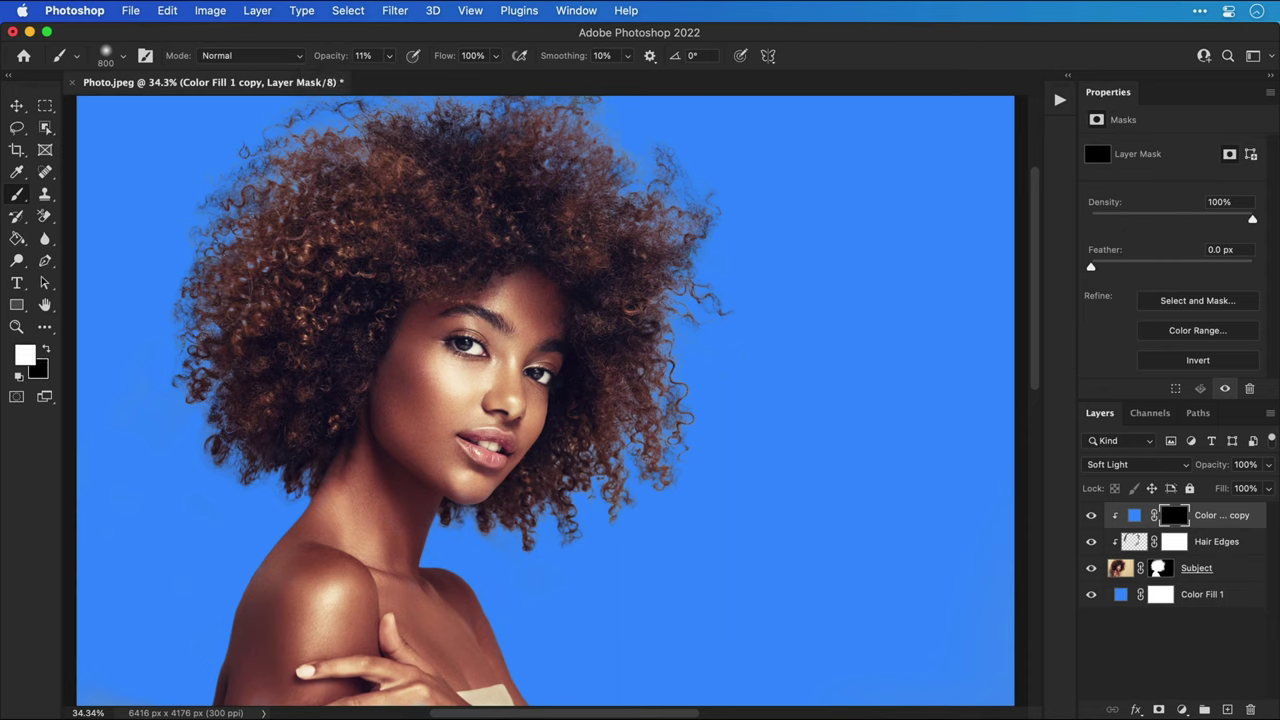
drag(277, 433, 237, 321)
mouse_move(663, 292)
mouse_down()
mouse_move(371, 194)
mouse_move(263, 344)
mouse_move(243, 448)
mouse_move(590, 485)
mouse_up()
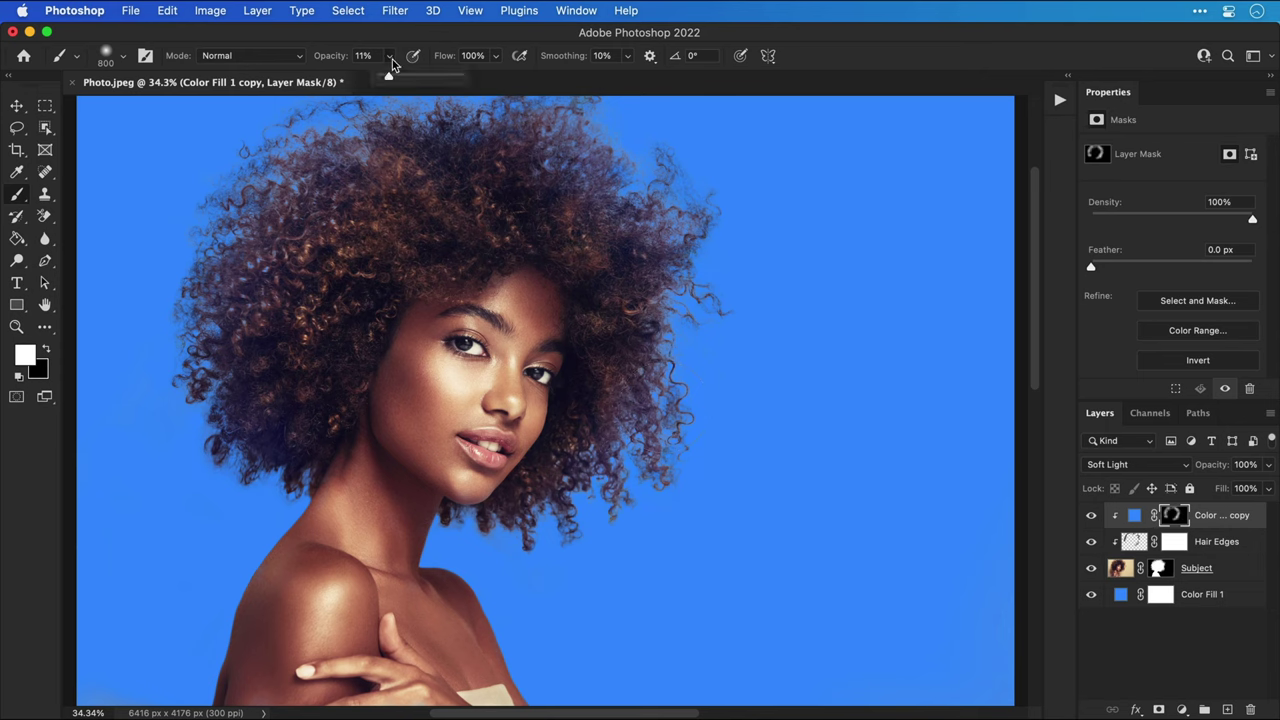
mouse_move(390, 56)
mouse_down()
mouse_move(394, 80)
mouse_move(395, 62)
mouse_up()
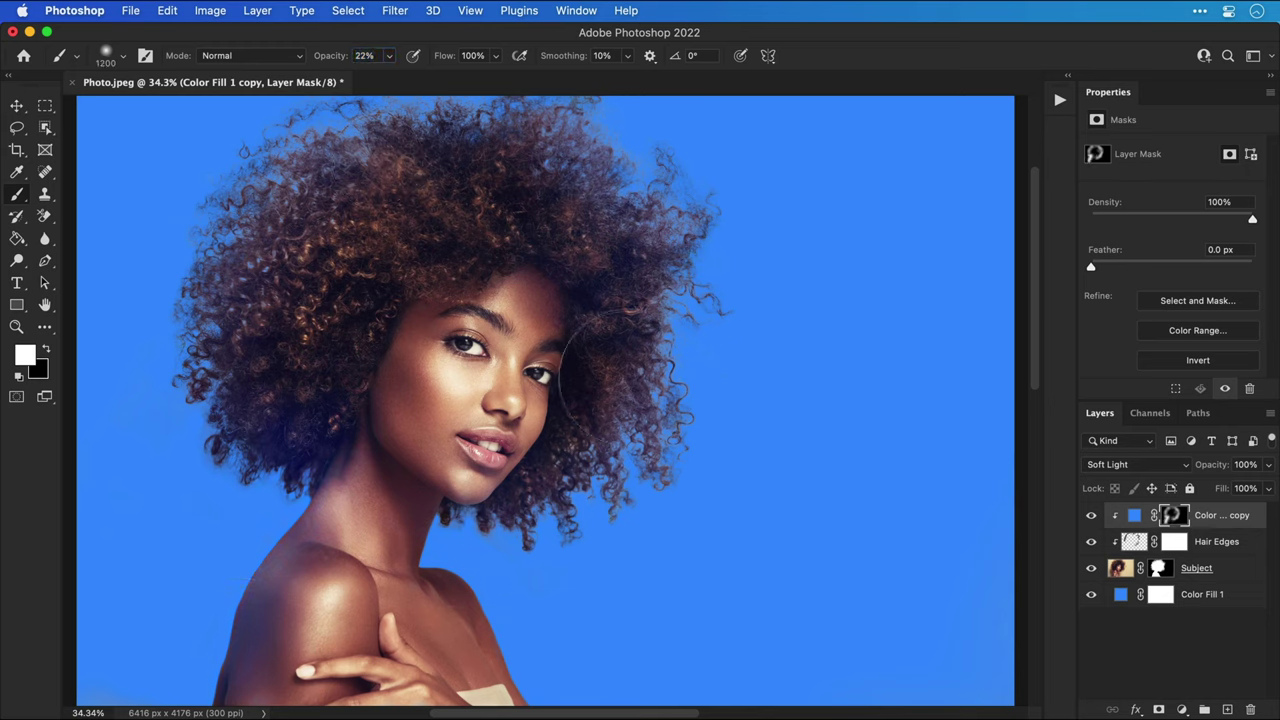
key(bracketright)
key(bracketright)
Step: Keep Soft Light blending and lower the tint layer's opacity to 53%
key(v)
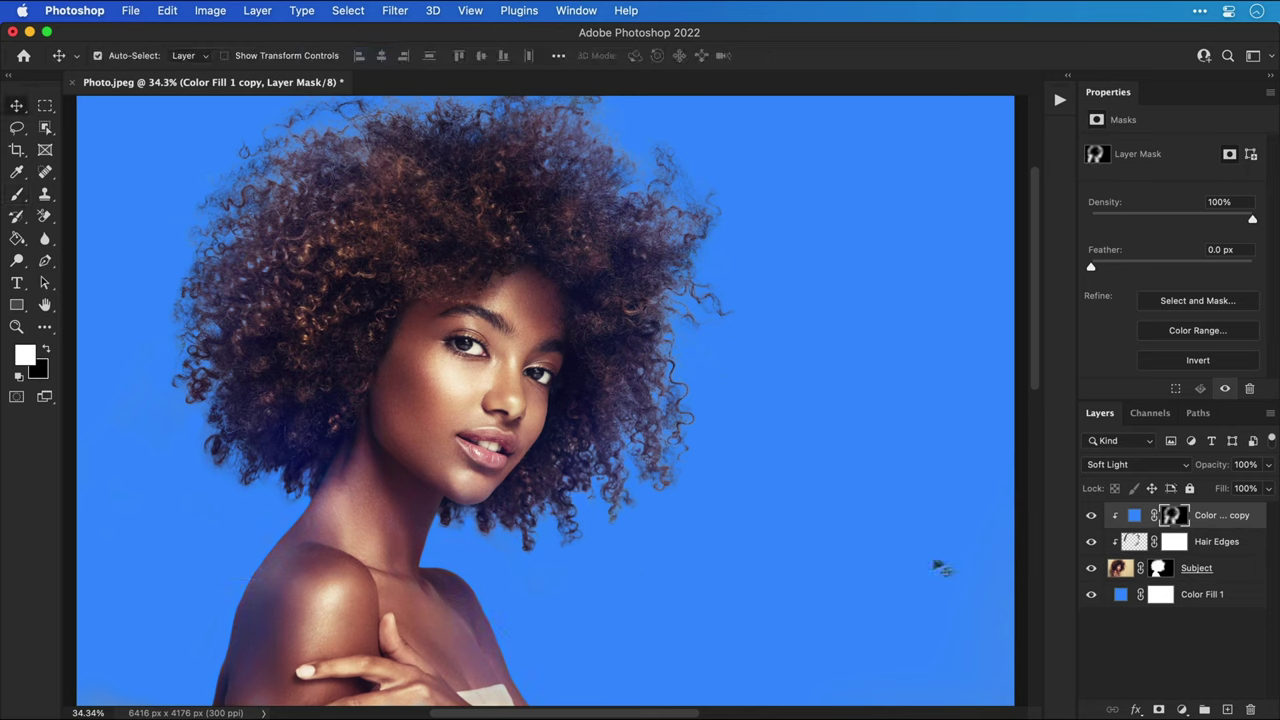
click(1091, 515)
click(1091, 516)
click(1130, 464)
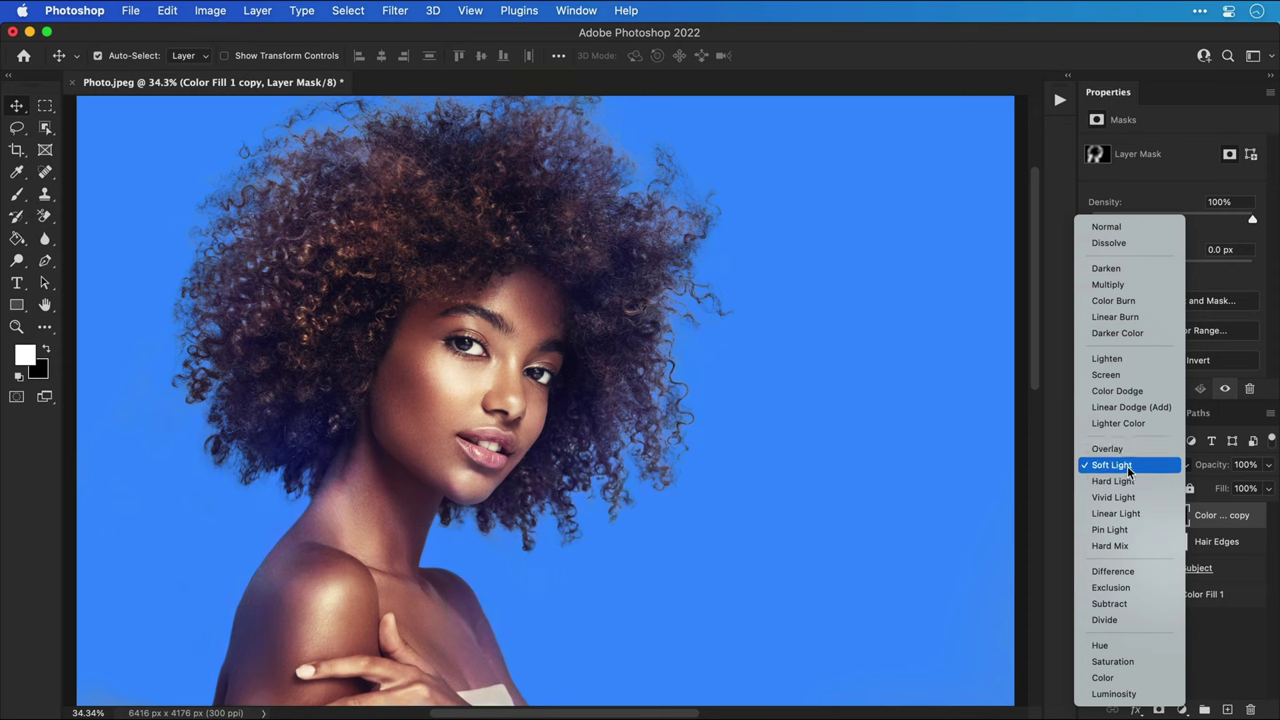
click(1129, 466)
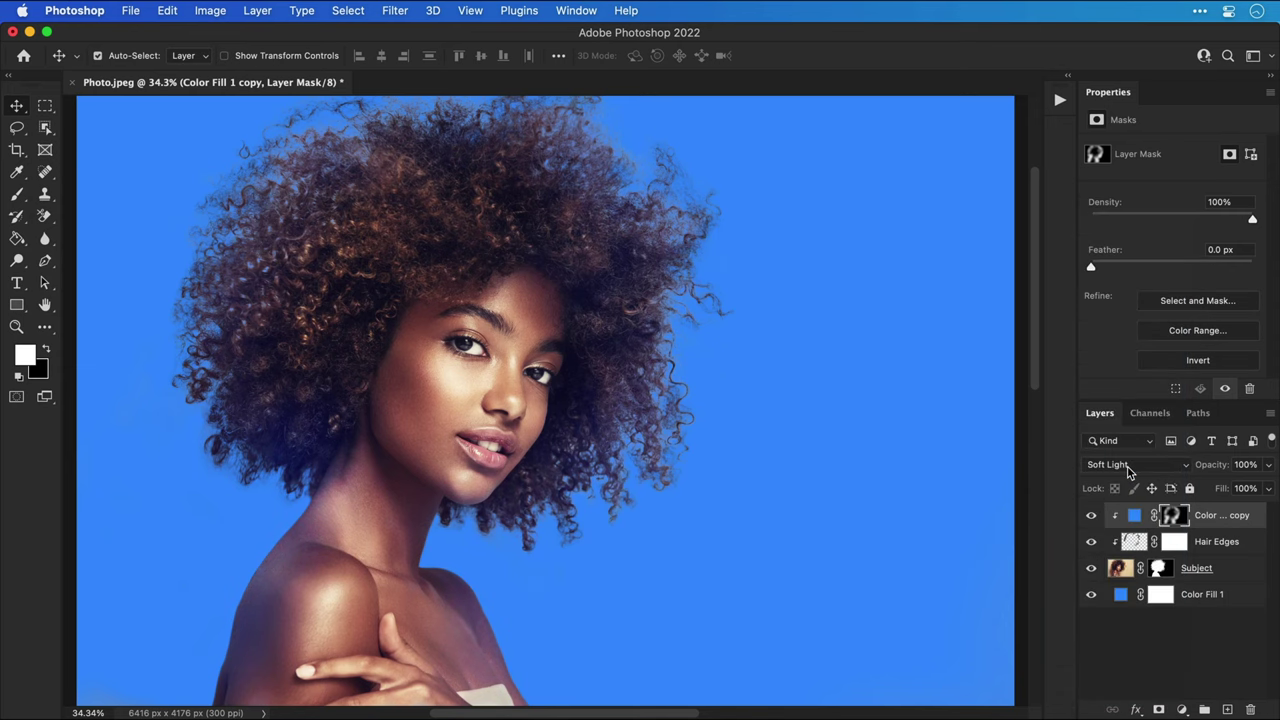
click(1268, 464)
drag(1270, 488, 1249, 490)
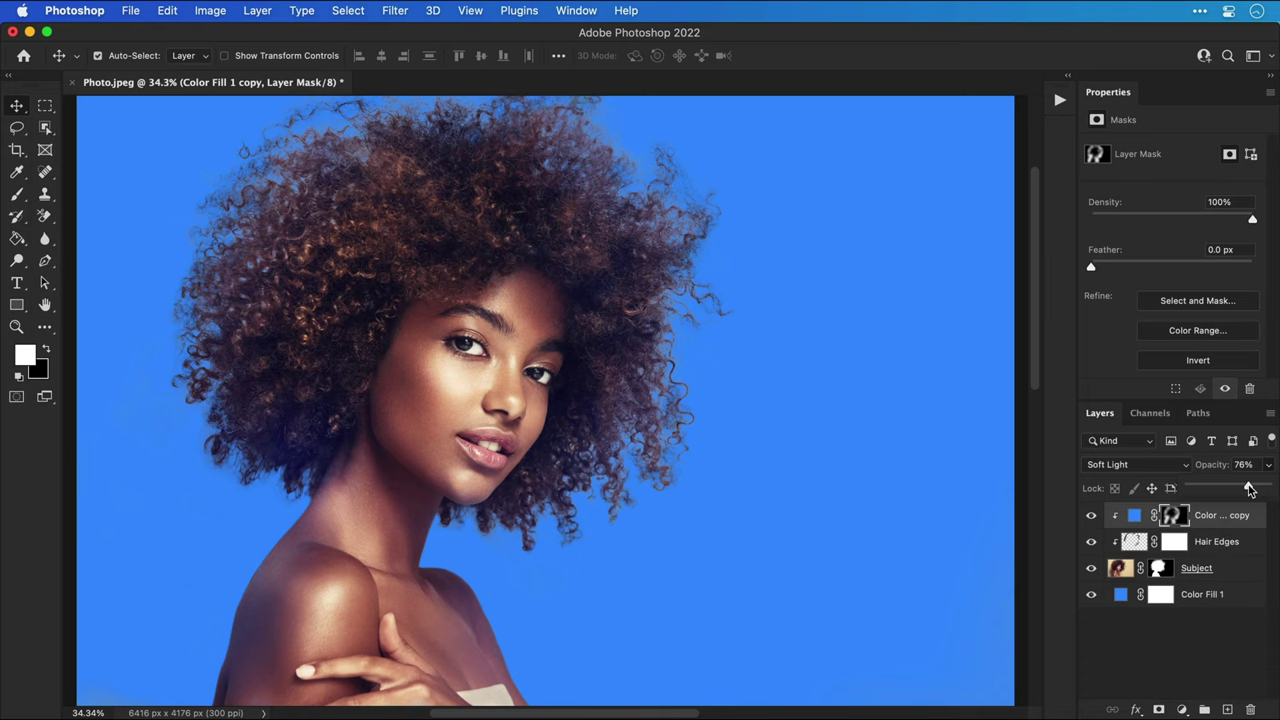
click(1091, 516)
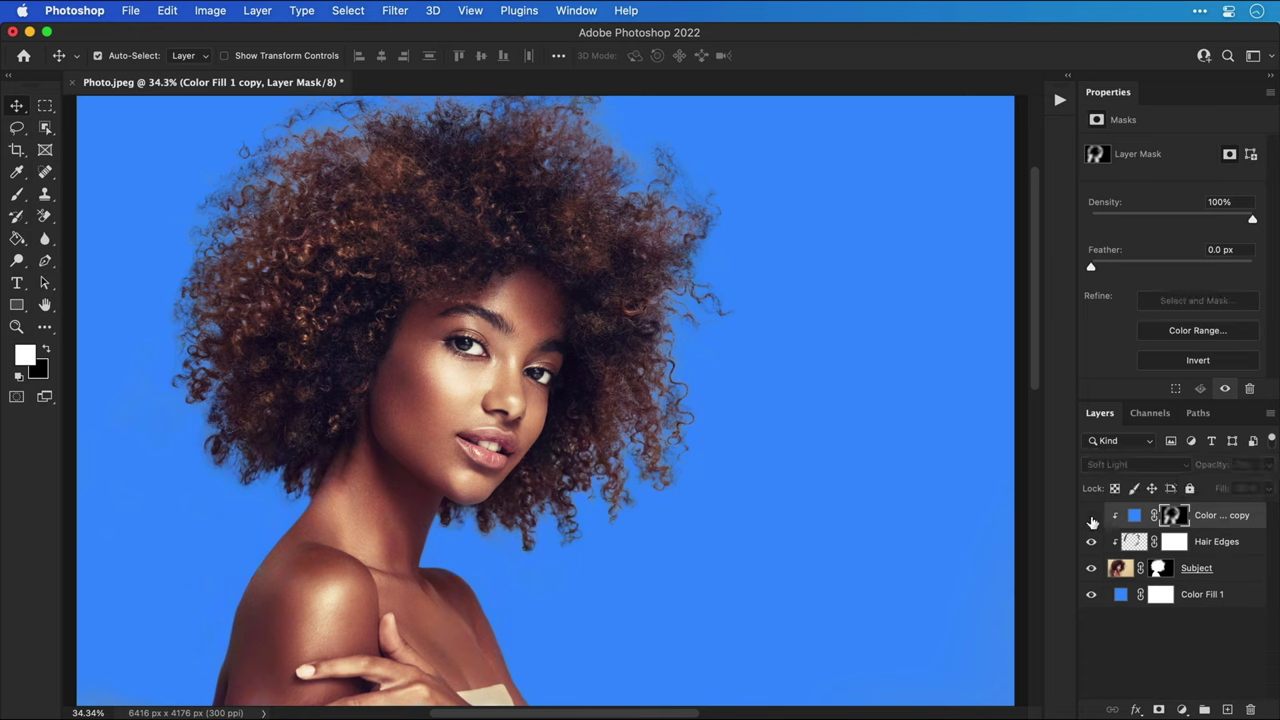
click(1091, 516)
click(1268, 464)
drag(1250, 490, 1231, 490)
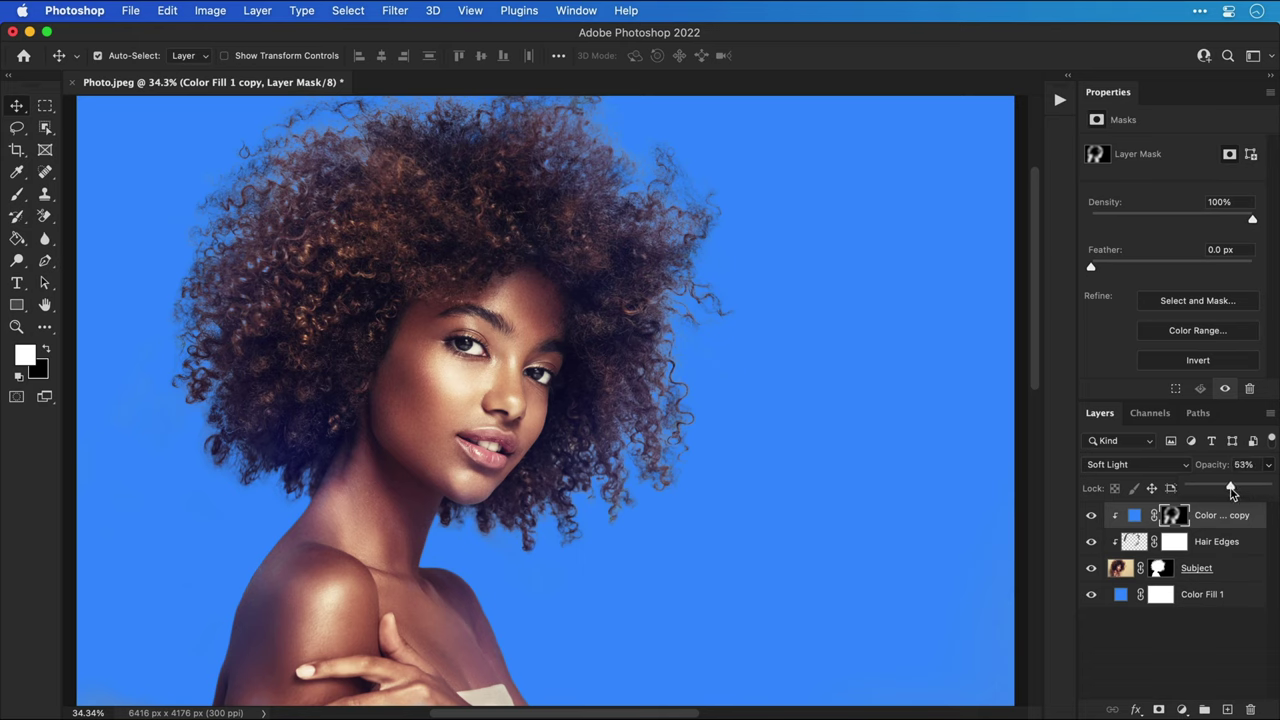
click(1221, 516)
key(super+0)
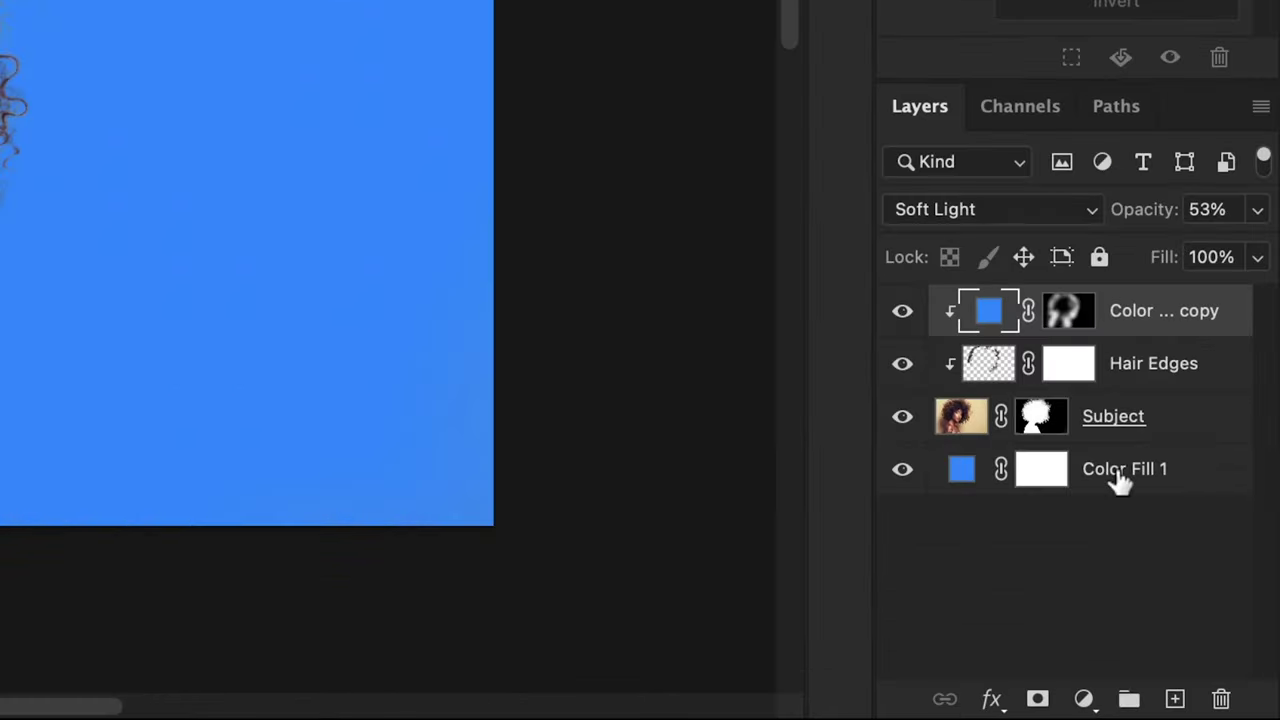
Step: Add an Exposure adjustment above Color Fill 1 with exposure -1.12 and gamma 0.62
click(1197, 599)
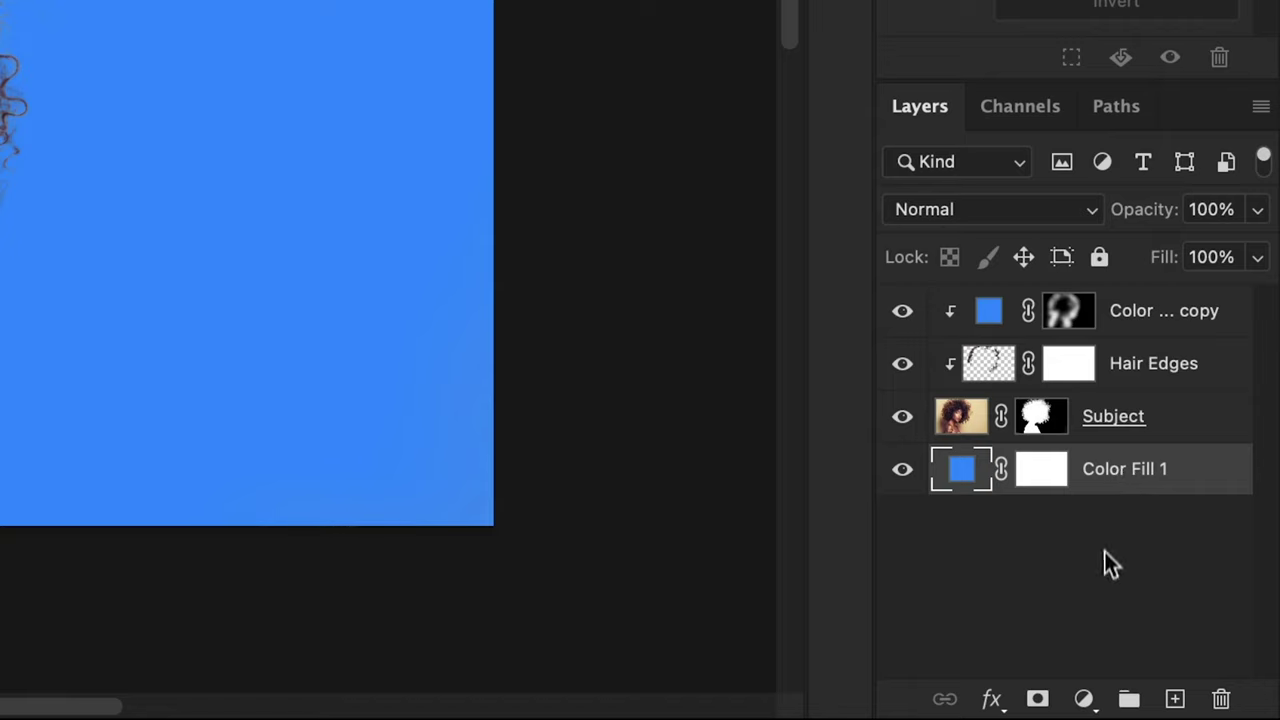
click(1084, 699)
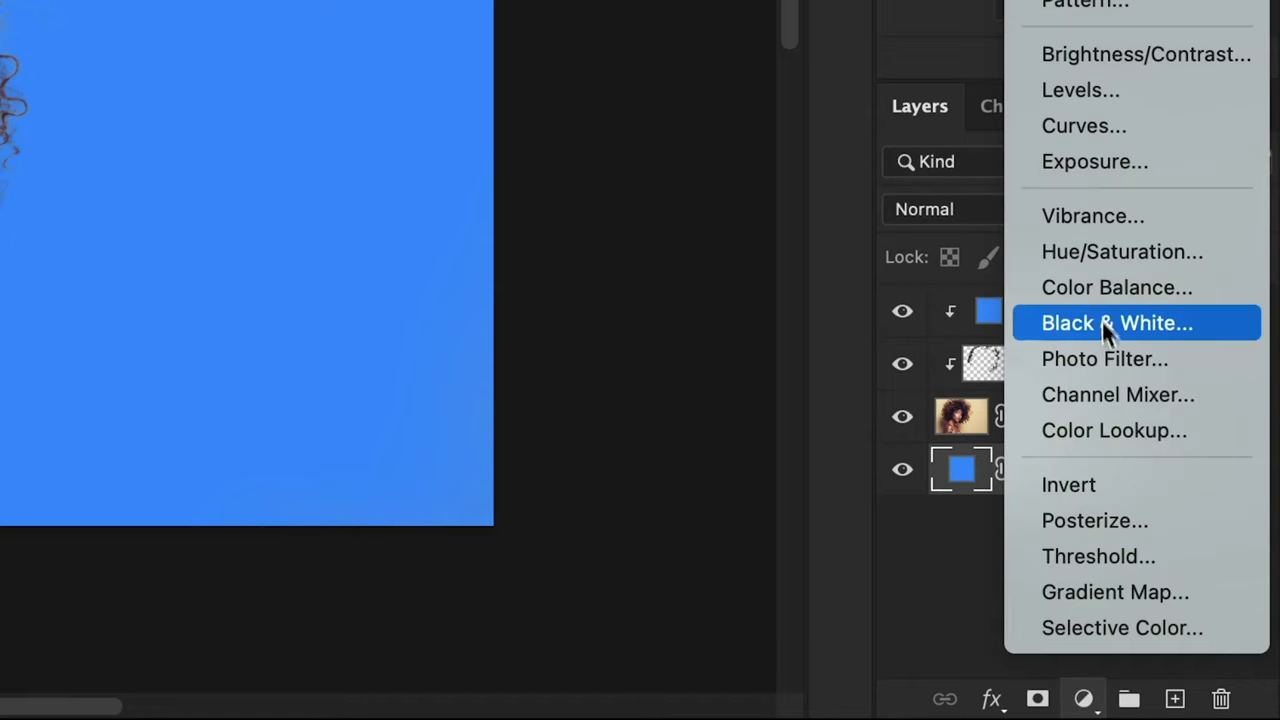
click(1103, 162)
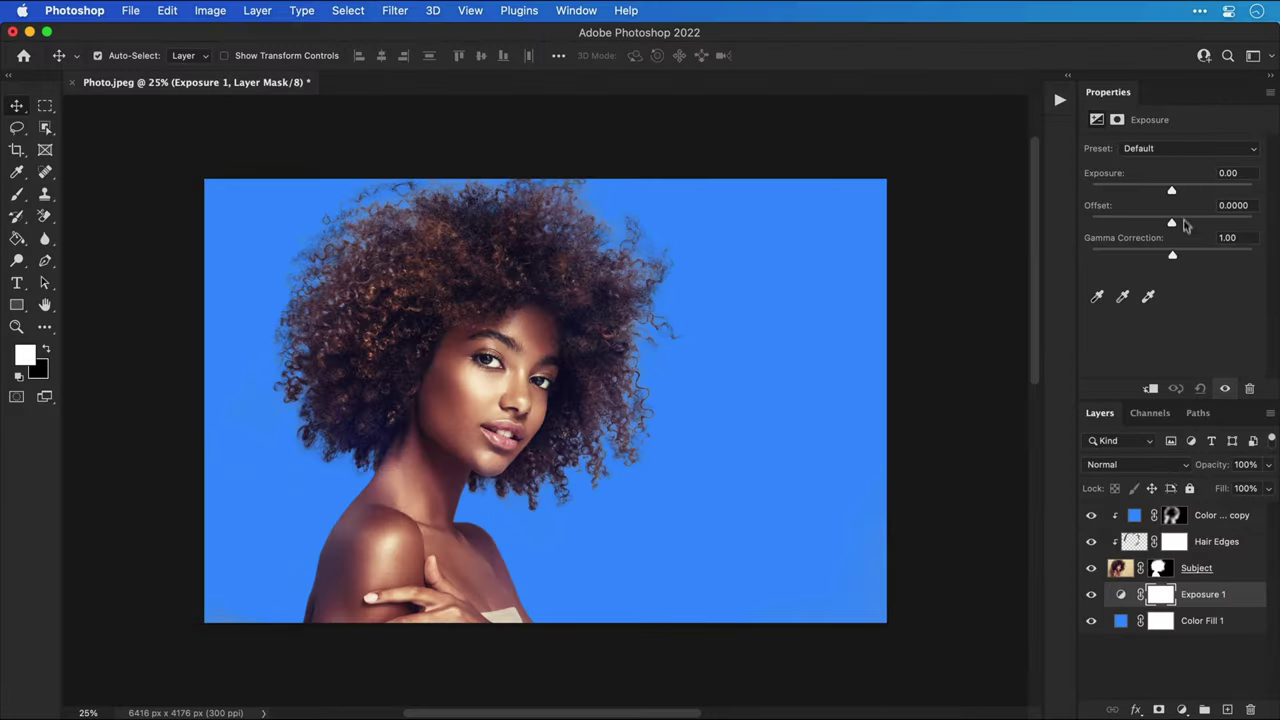
mouse_move(1172, 190)
mouse_down()
mouse_move(1186, 190)
mouse_move(1158, 190)
mouse_up()
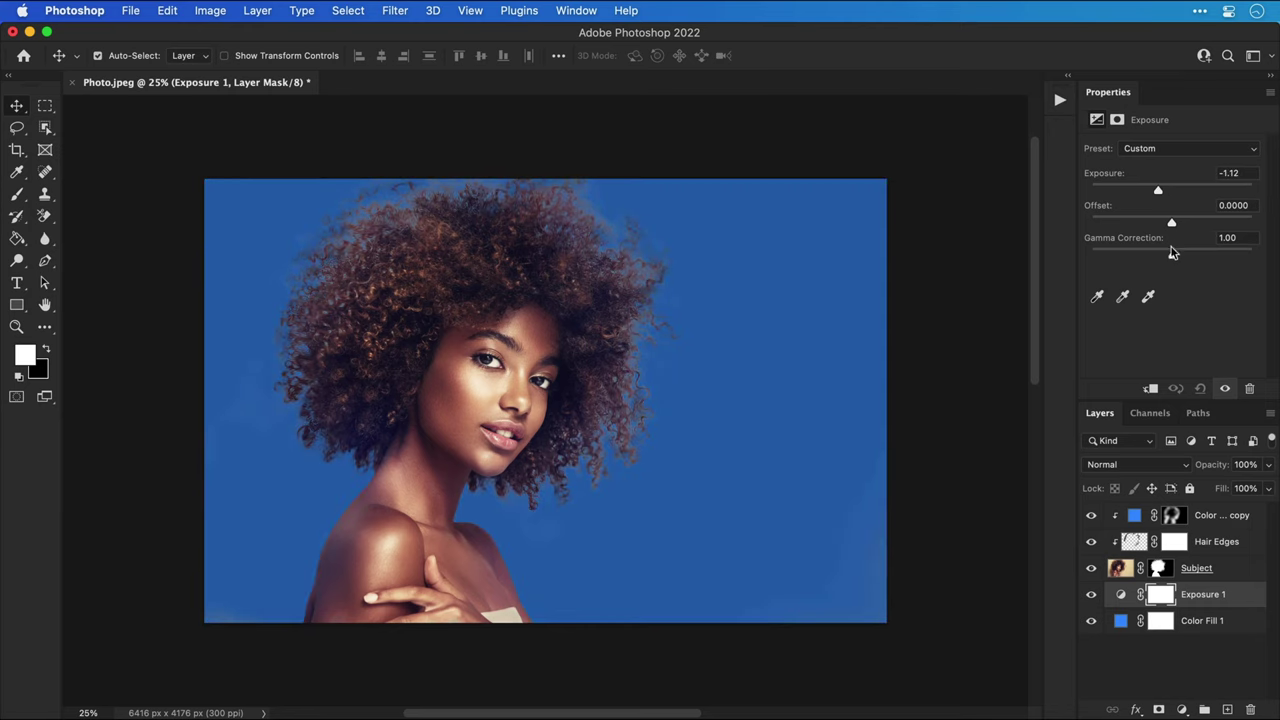
drag(1173, 252, 1198, 260)
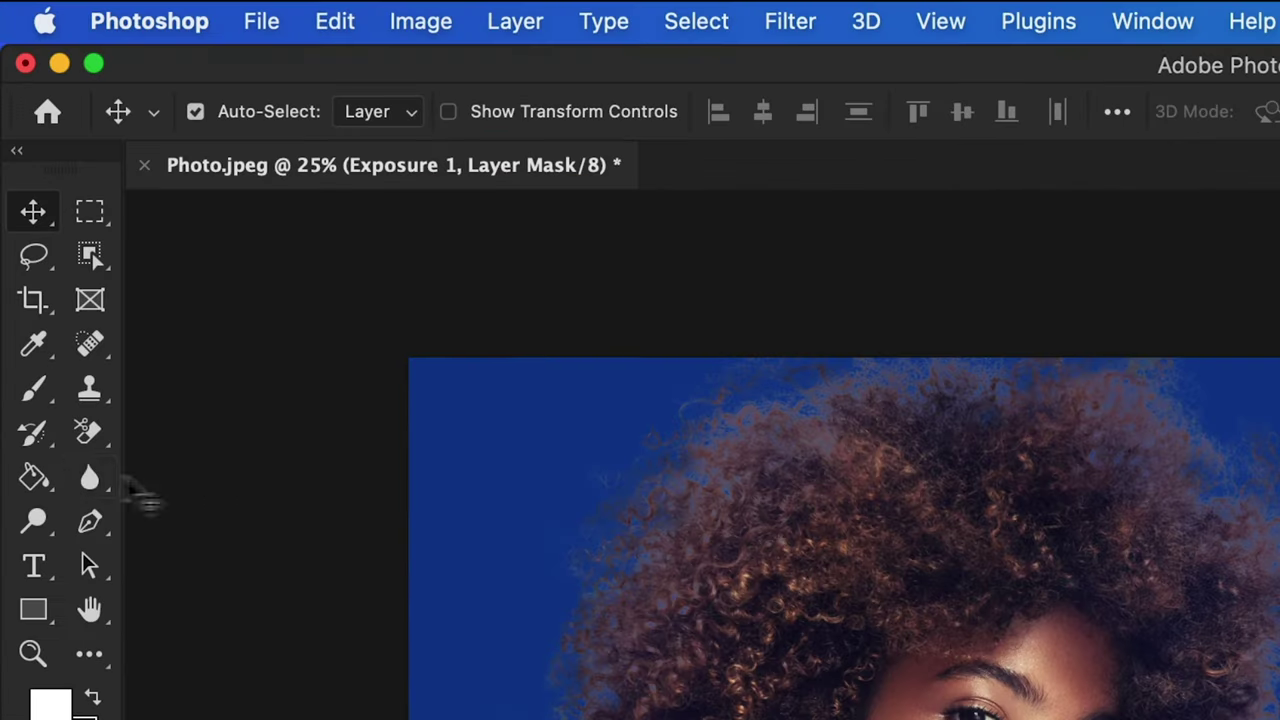
Step: Select the Gradient Tool with the Basics Foreground to Background preset
click(17, 240)
click(90, 474)
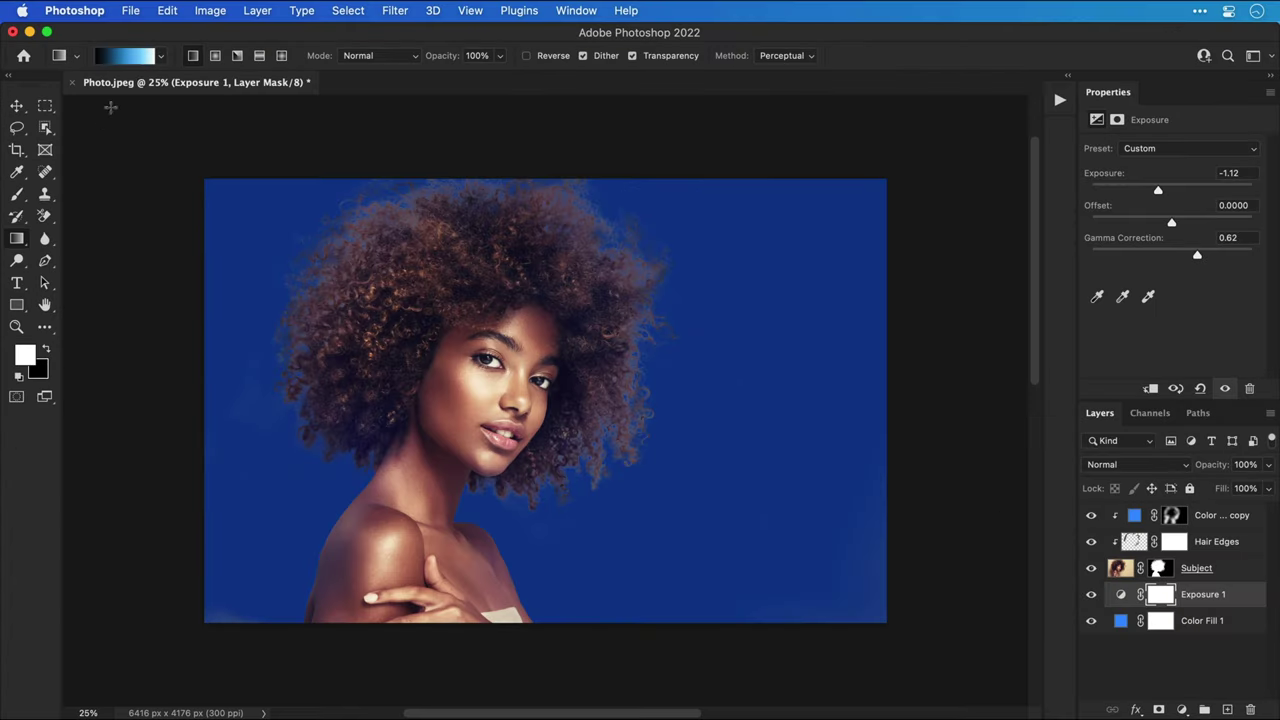
click(255, 113)
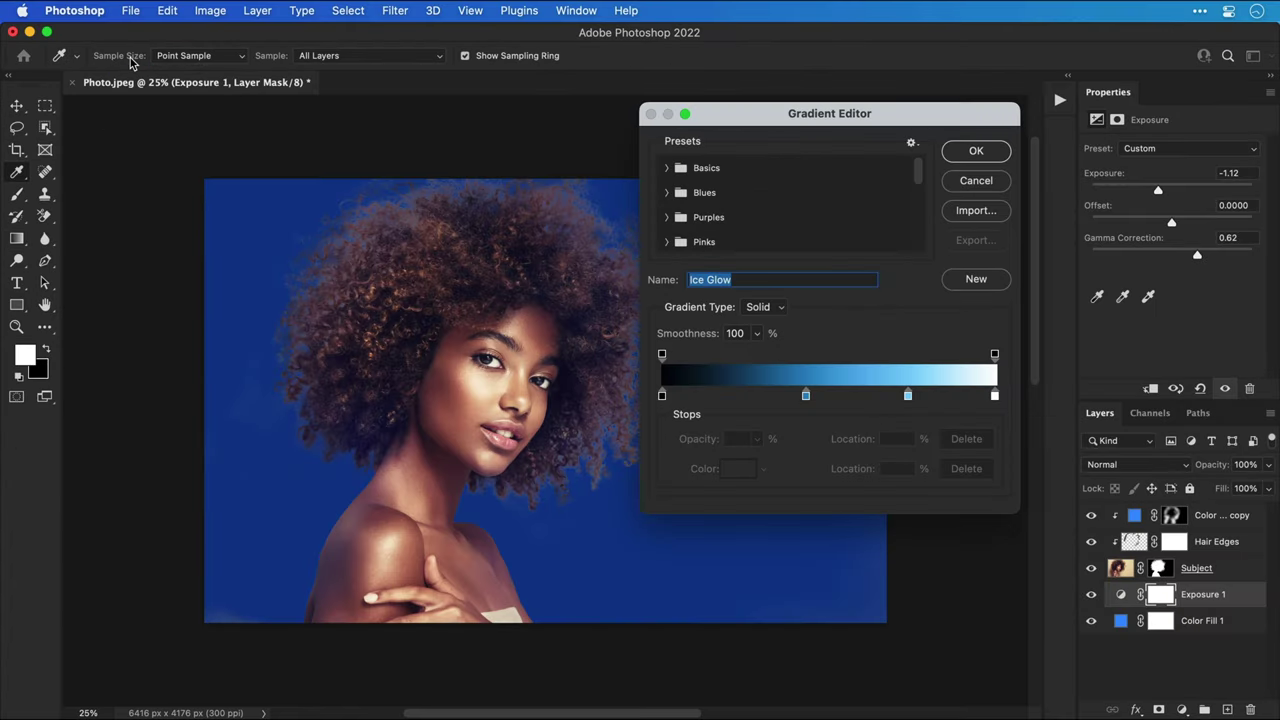
click(667, 169)
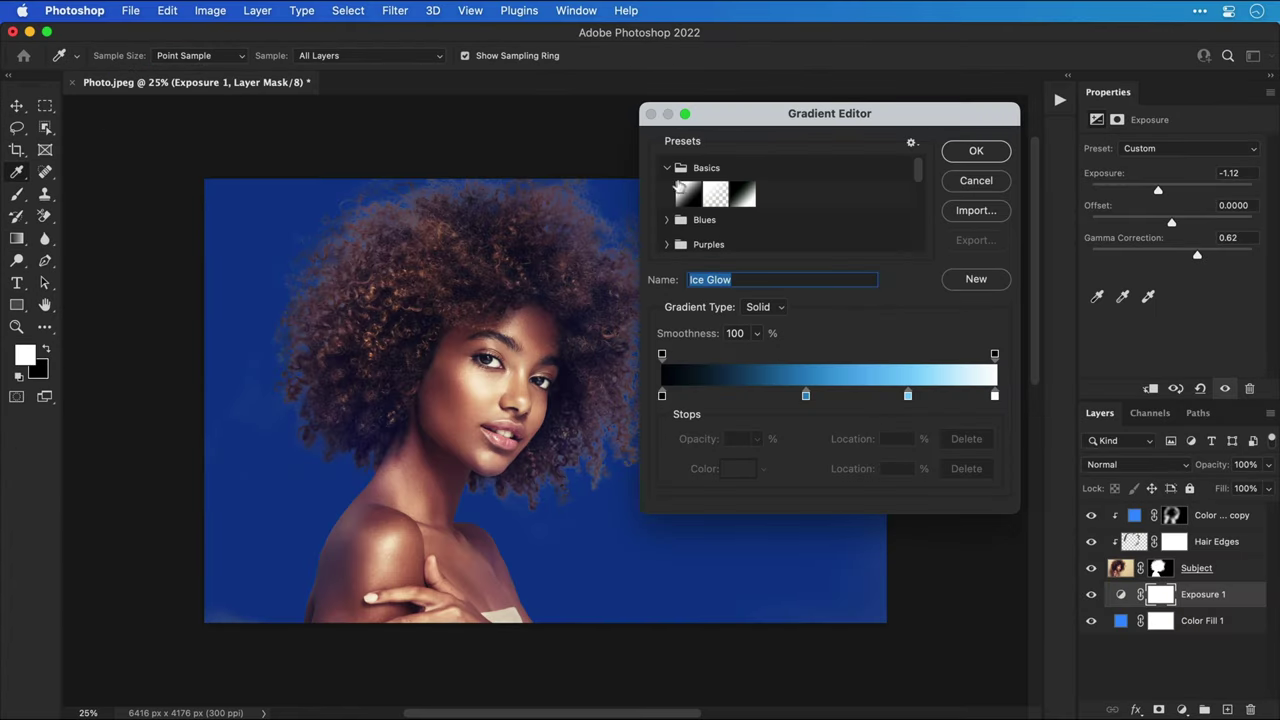
click(687, 195)
Step: Draw a gradient on the Exposure 1 mask, switching to a radial shape from the face
key(Return)
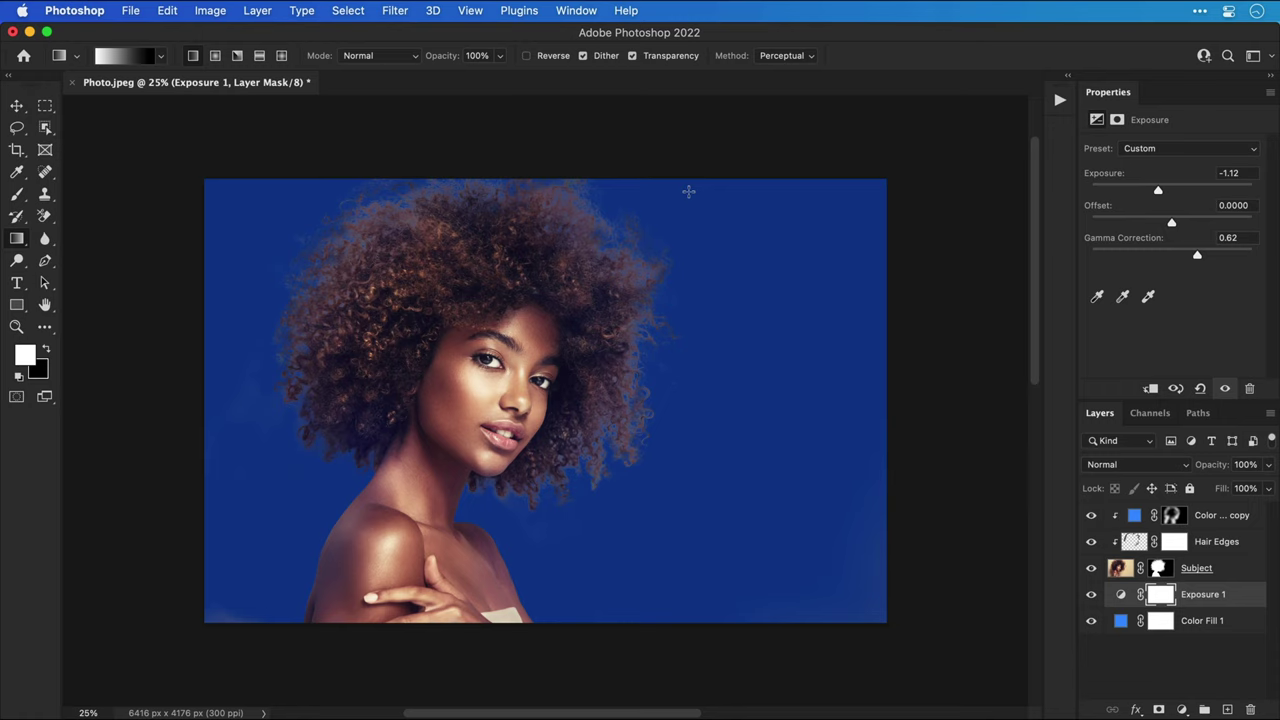
drag(811, 234, 306, 513)
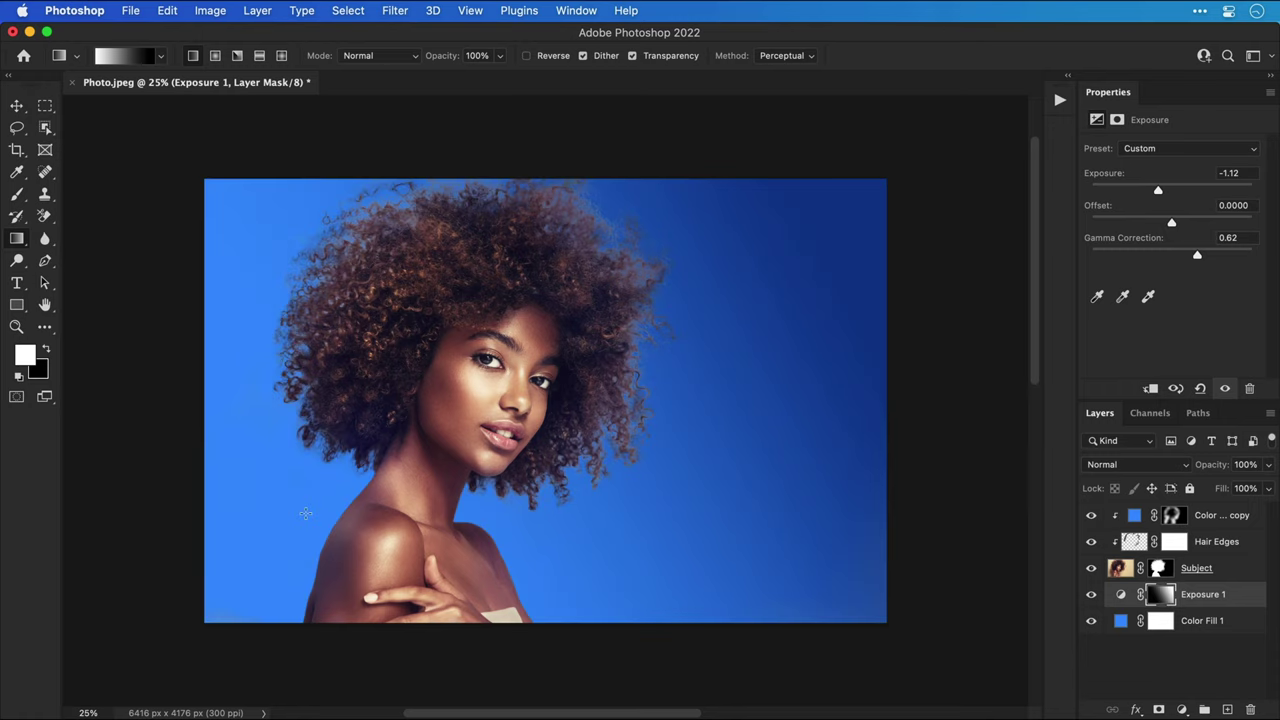
drag(542, 390, 738, 295)
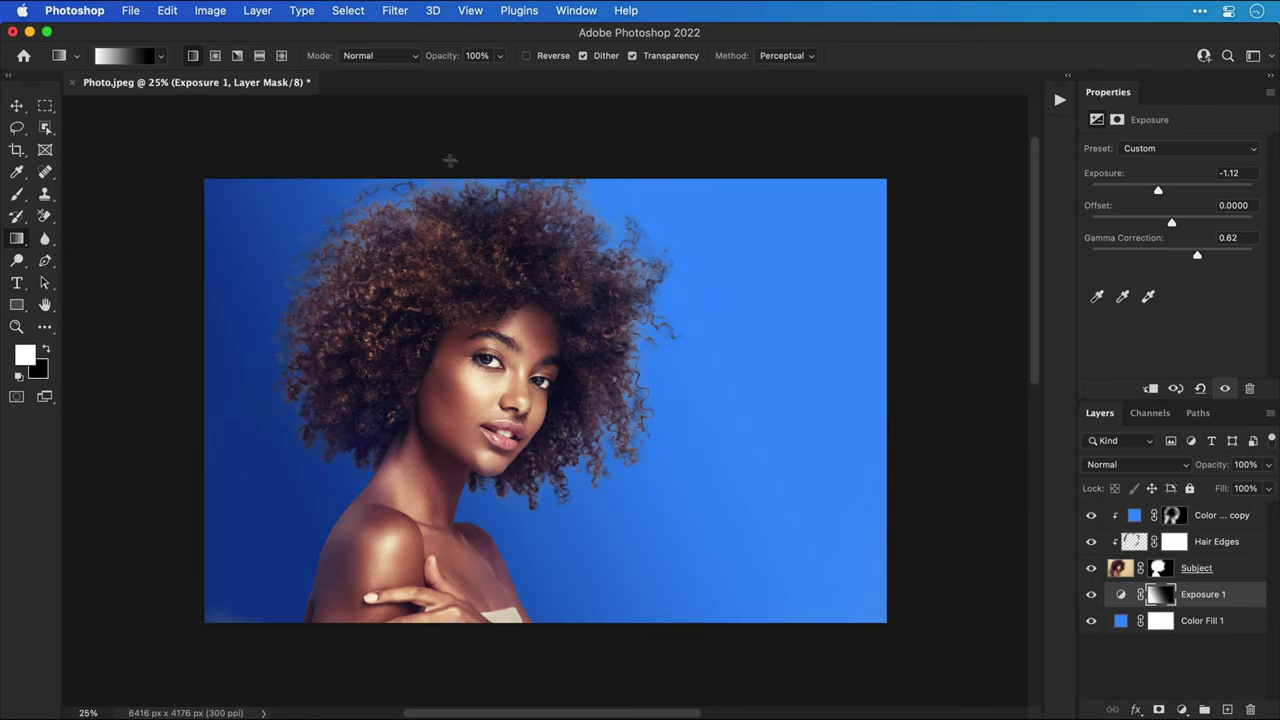
click(219, 58)
drag(573, 365, 728, 479)
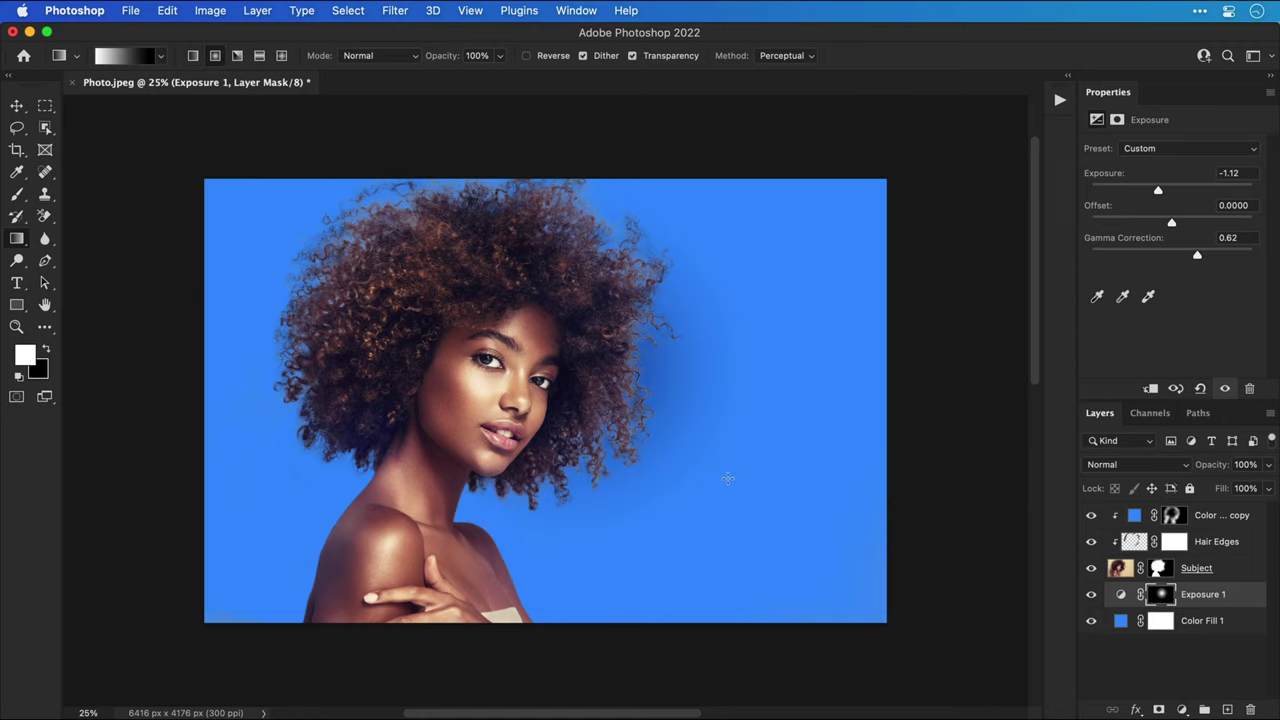
Step: Reverse the radial gradient and redraw it so the backdrop edges stay darker
click(527, 56)
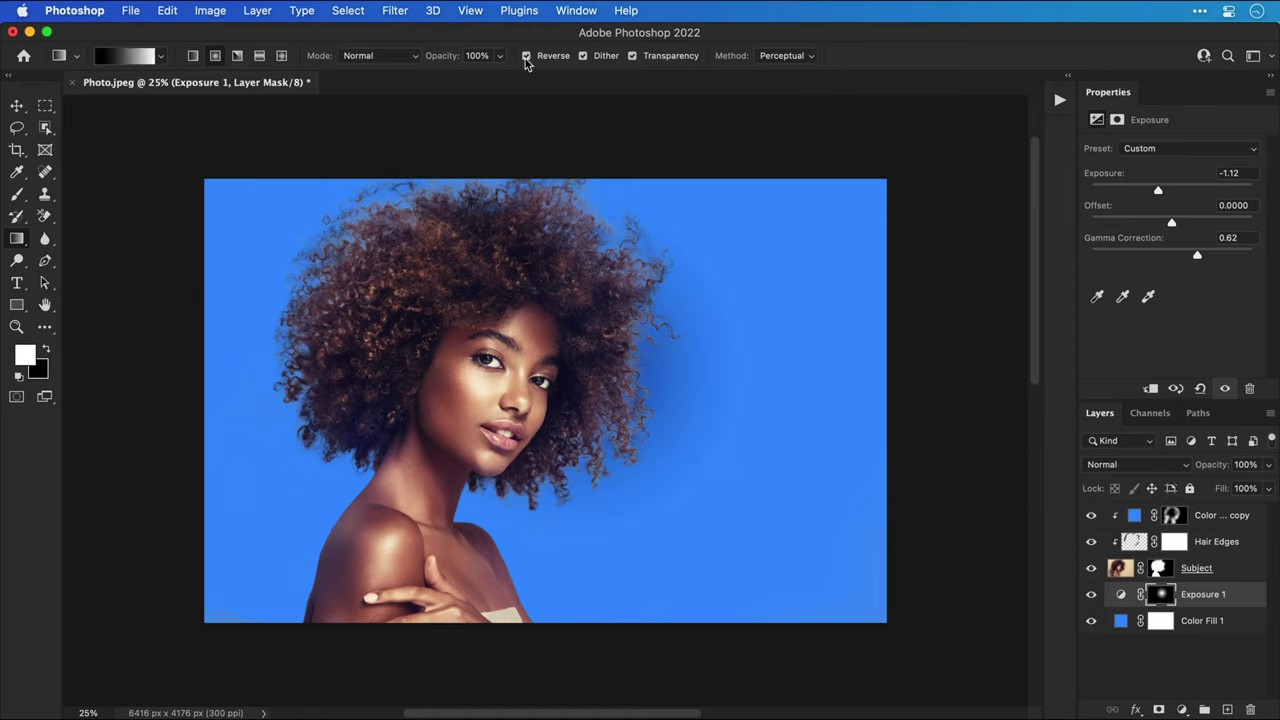
drag(538, 395, 697, 463)
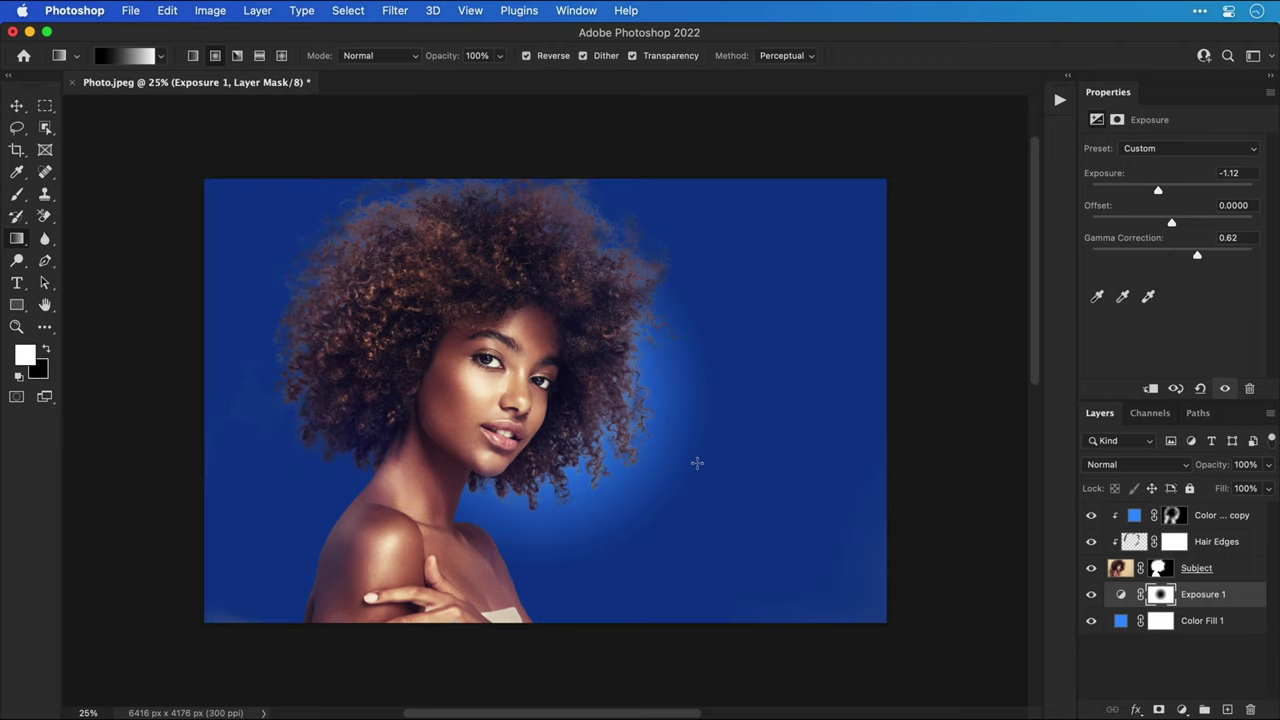
drag(813, 551, 827, 561)
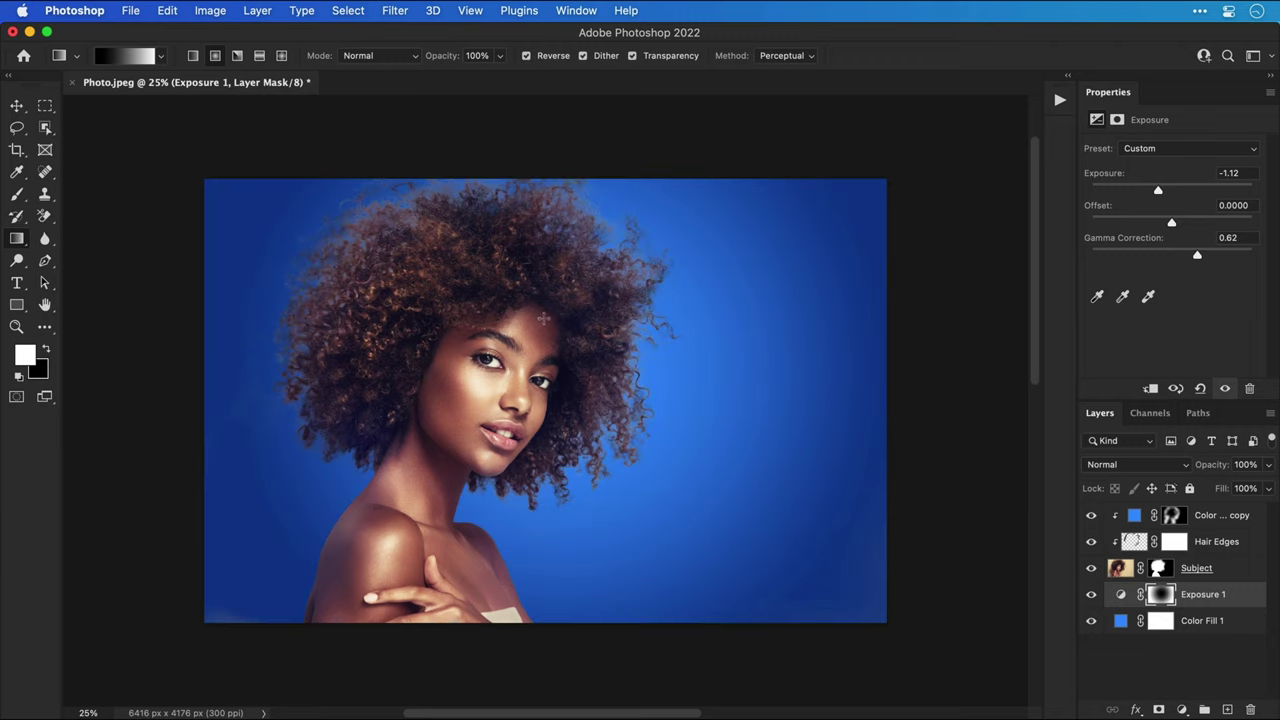
drag(543, 318, 945, 609)
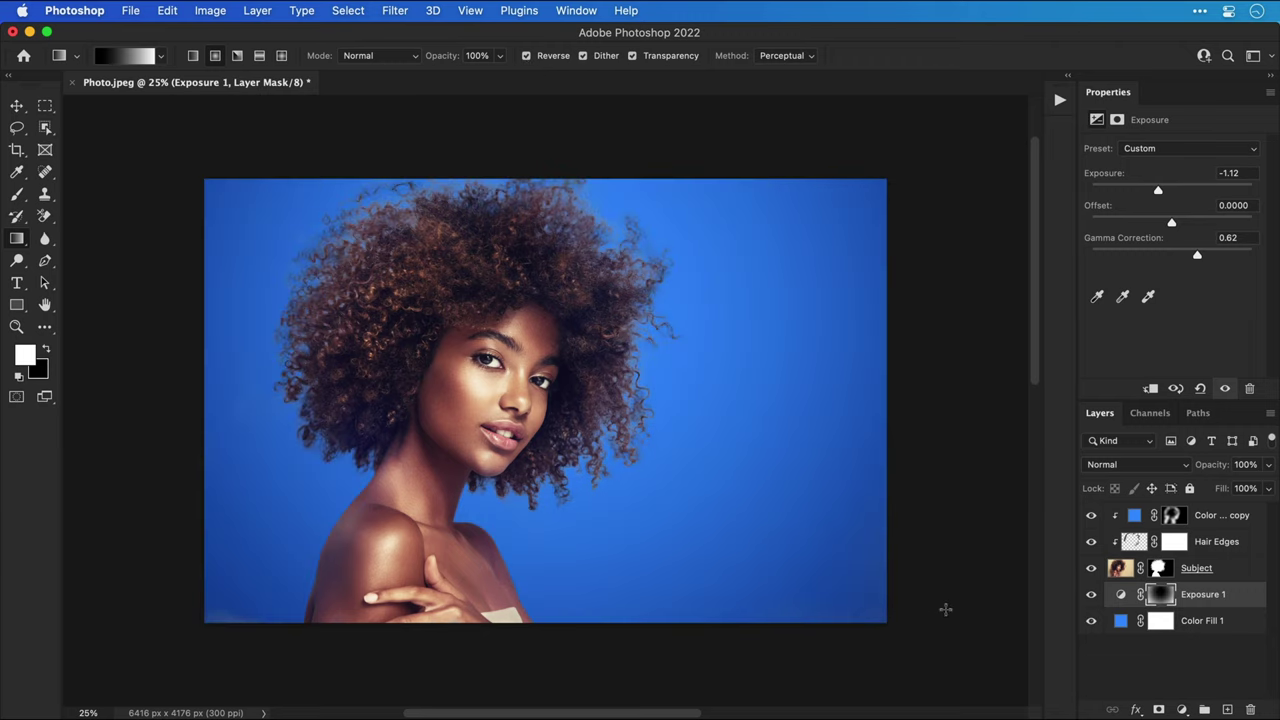
click(1090, 597)
click(1090, 597)
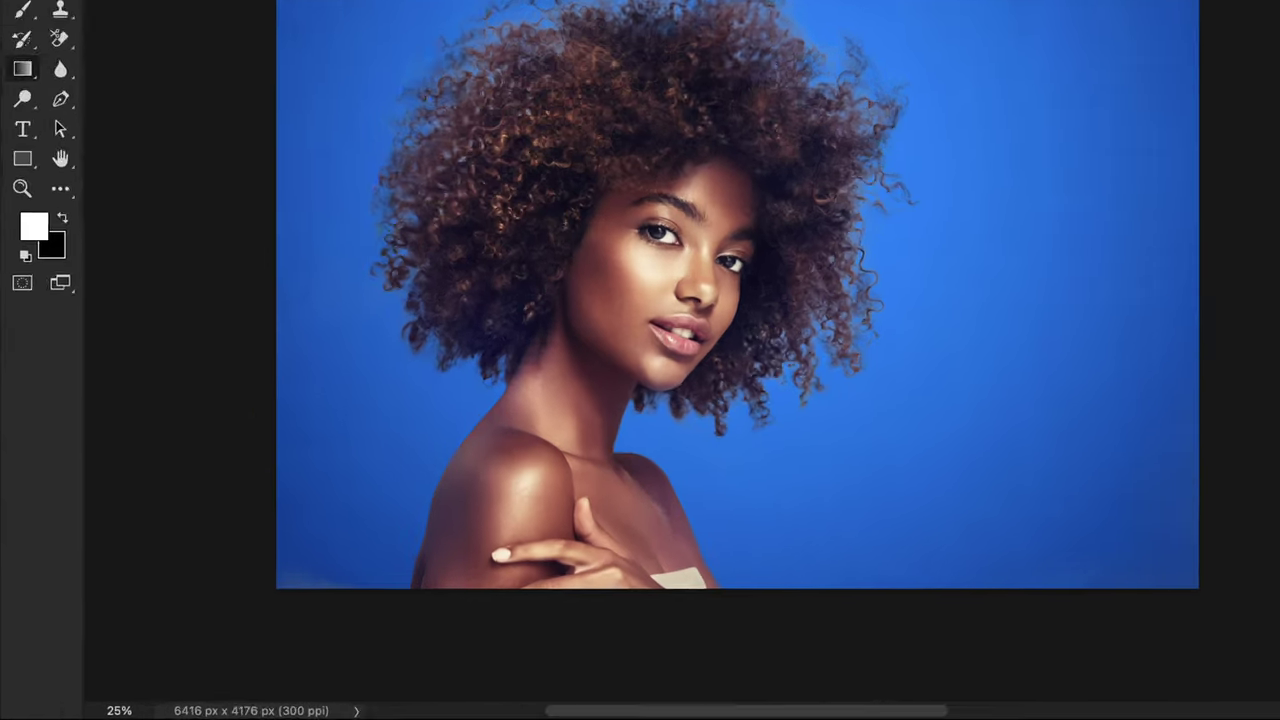
key(b)
key(x)
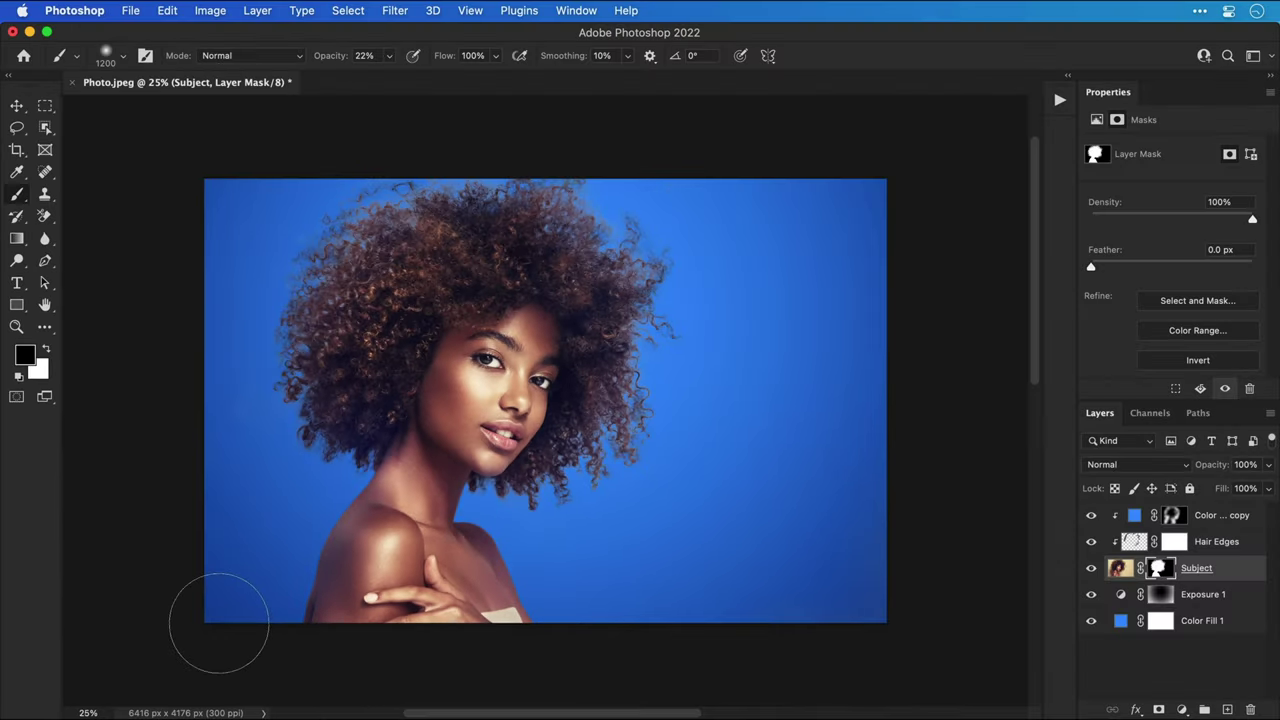
key(v)
click(1200, 602)
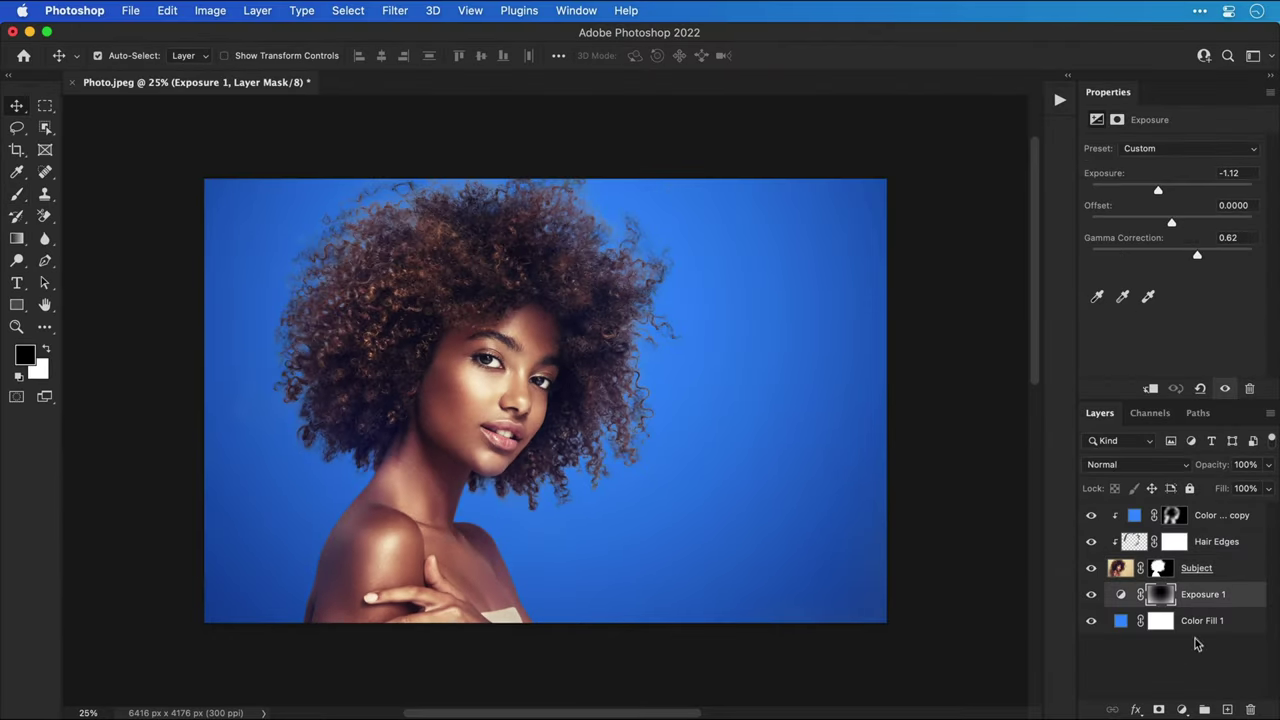
Step: Add a second Exposure adjustment and raise its exposure and gamma
click(1182, 709)
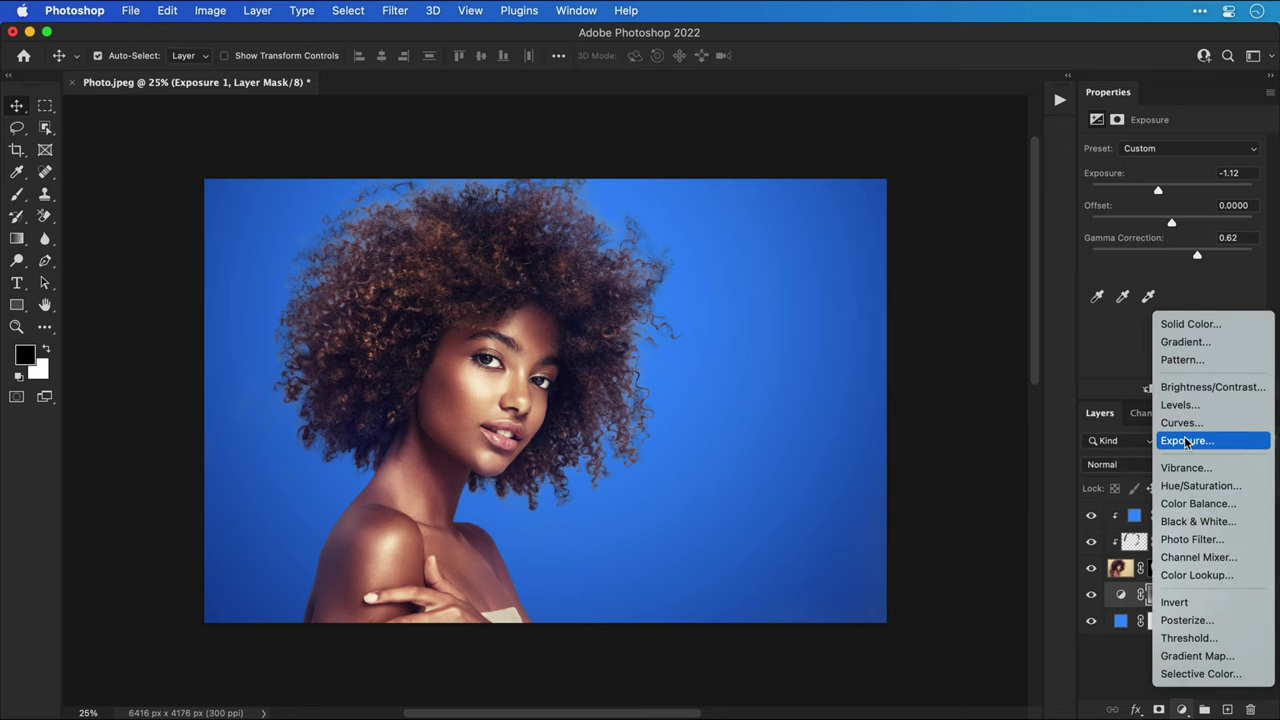
click(1186, 442)
drag(1174, 190, 1184, 193)
drag(1175, 260, 1157, 259)
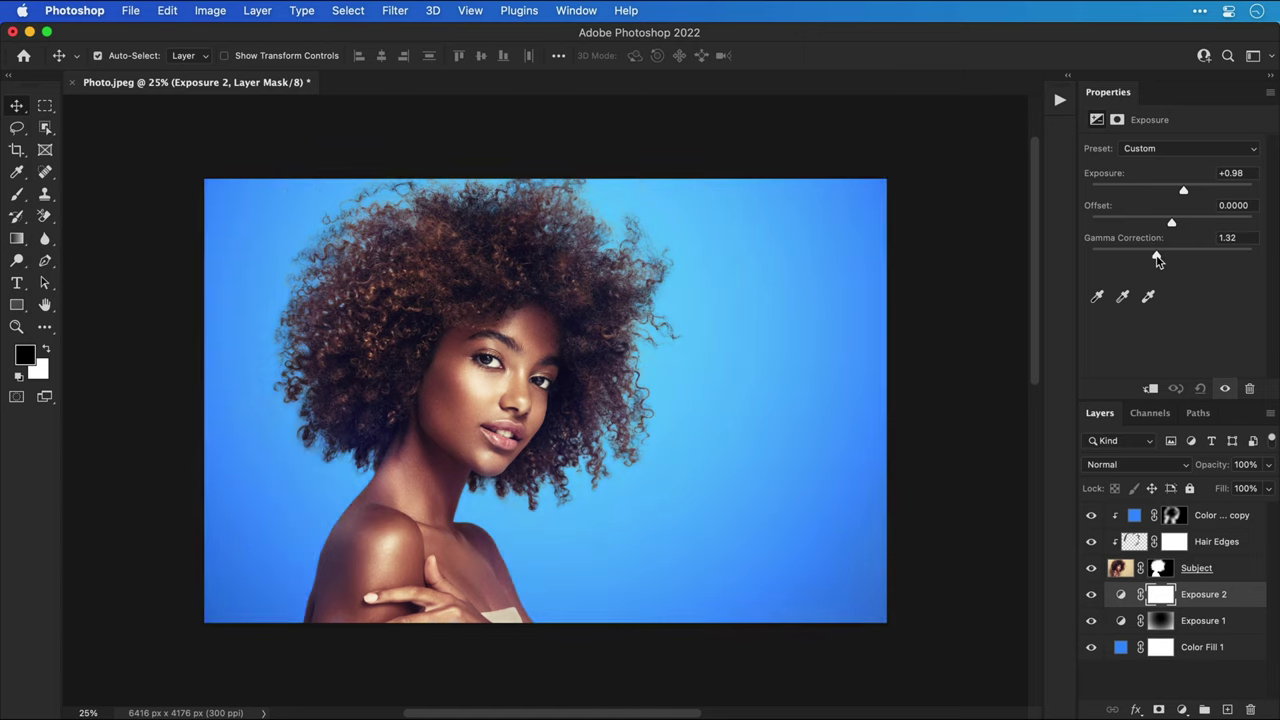
Step: Invert its mask and draw a radial light spot right of the head, tuned to +0.56, gamma 1.21
key(g)
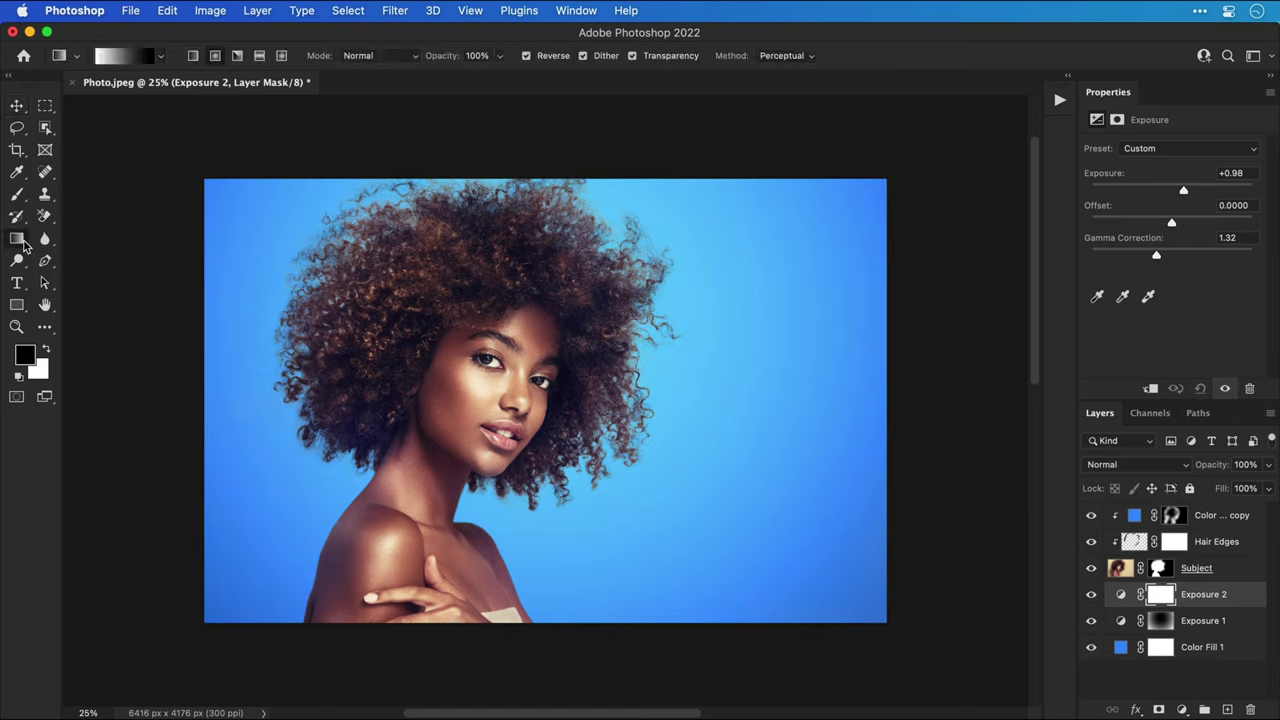
key(super+i)
drag(652, 363, 814, 543)
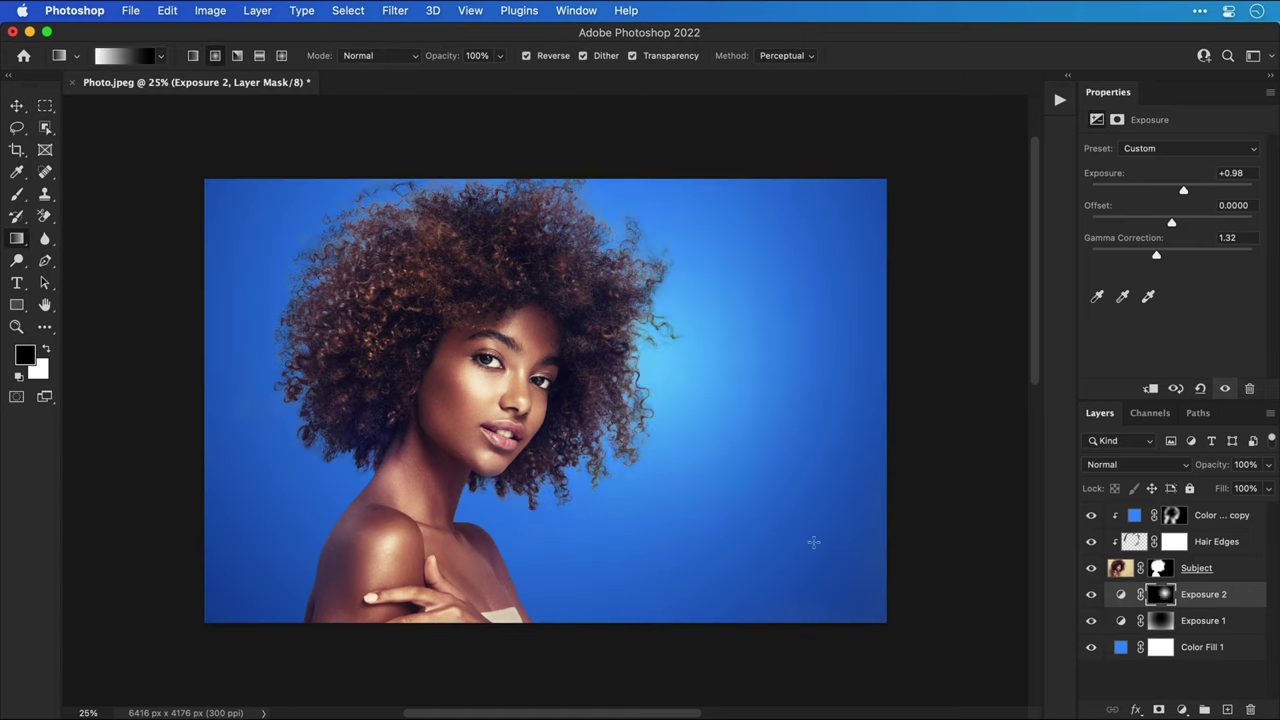
drag(594, 329, 857, 600)
drag(677, 288, 846, 543)
key(v)
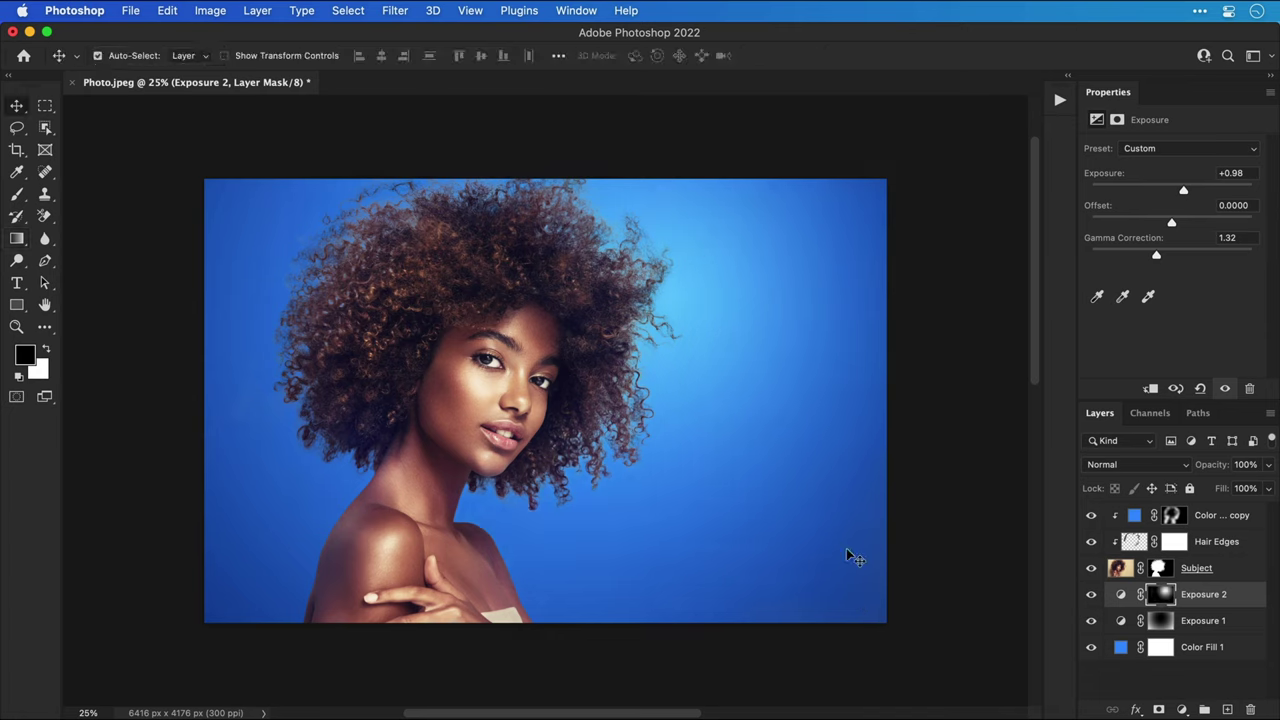
drag(1183, 190, 1178, 190)
drag(1156, 255, 1162, 259)
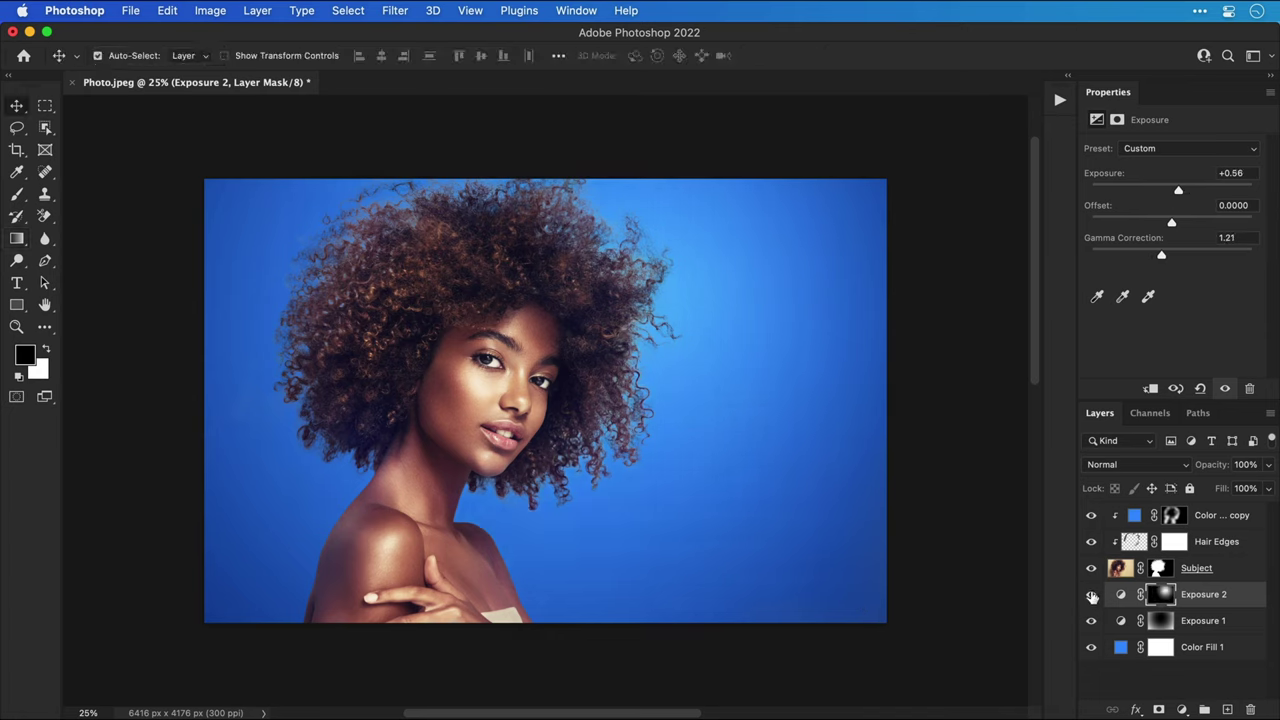
mouse_move(1092, 596)
mouse_down()
mouse_move(1091, 622)
mouse_move(1091, 596)
mouse_up()
Step: Group Exposure 2, Exposure 1 and Color Fill 1 into a group named 'Background'
shift+click(1186, 652)
key(super+g)
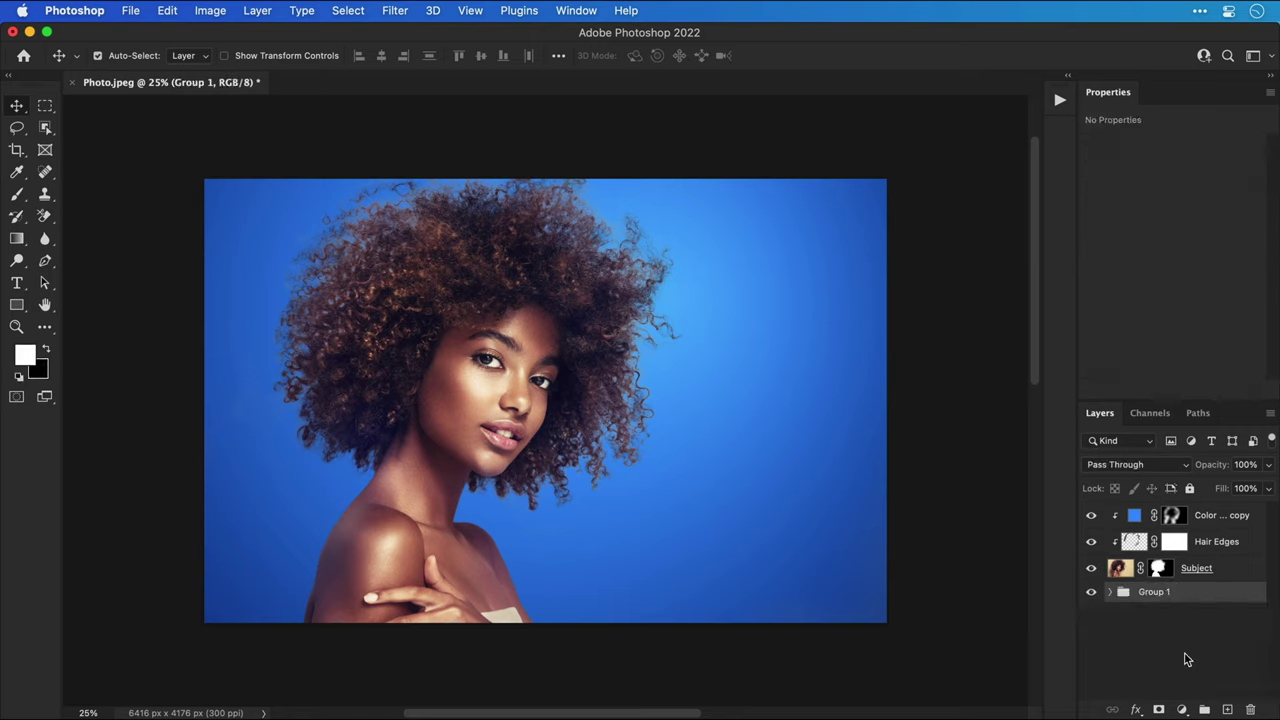
double_click(1157, 595)
text(Background)
key(Return)
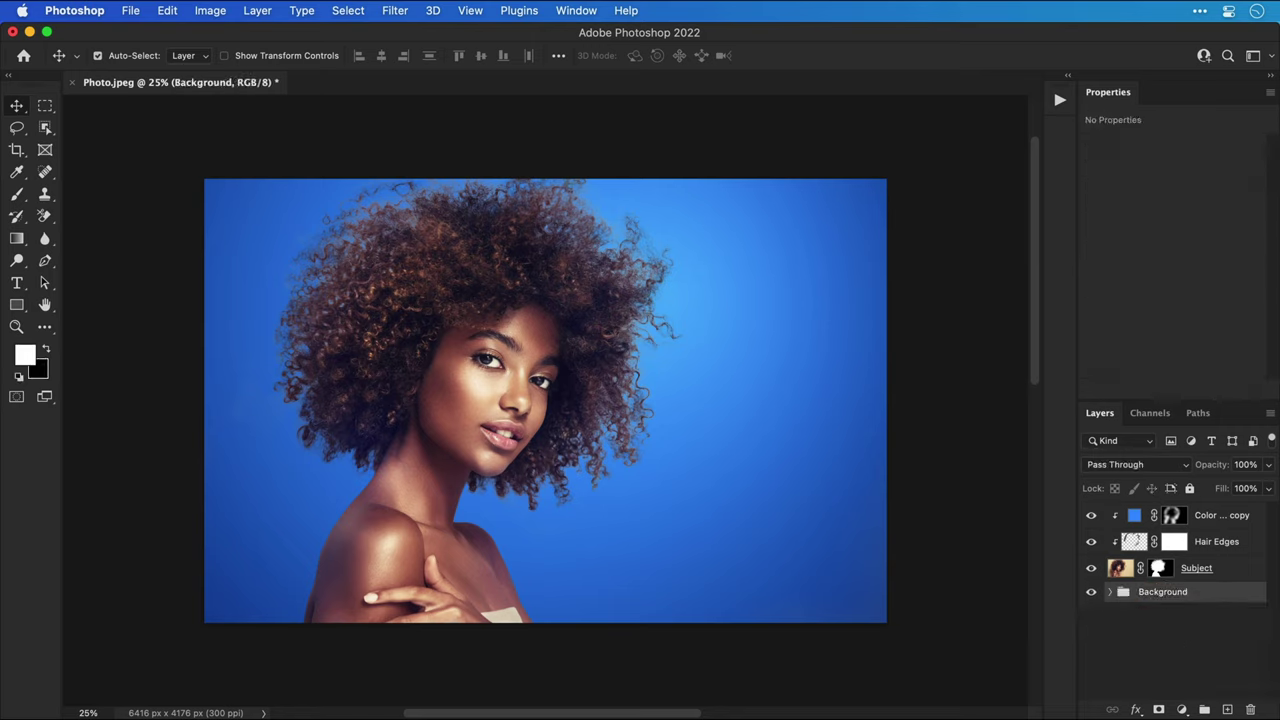
Step: Group the blue tint, Hair Edges and Subject layers into Group 1
click(1213, 520)
shift+click(1214, 570)
key(super+g)
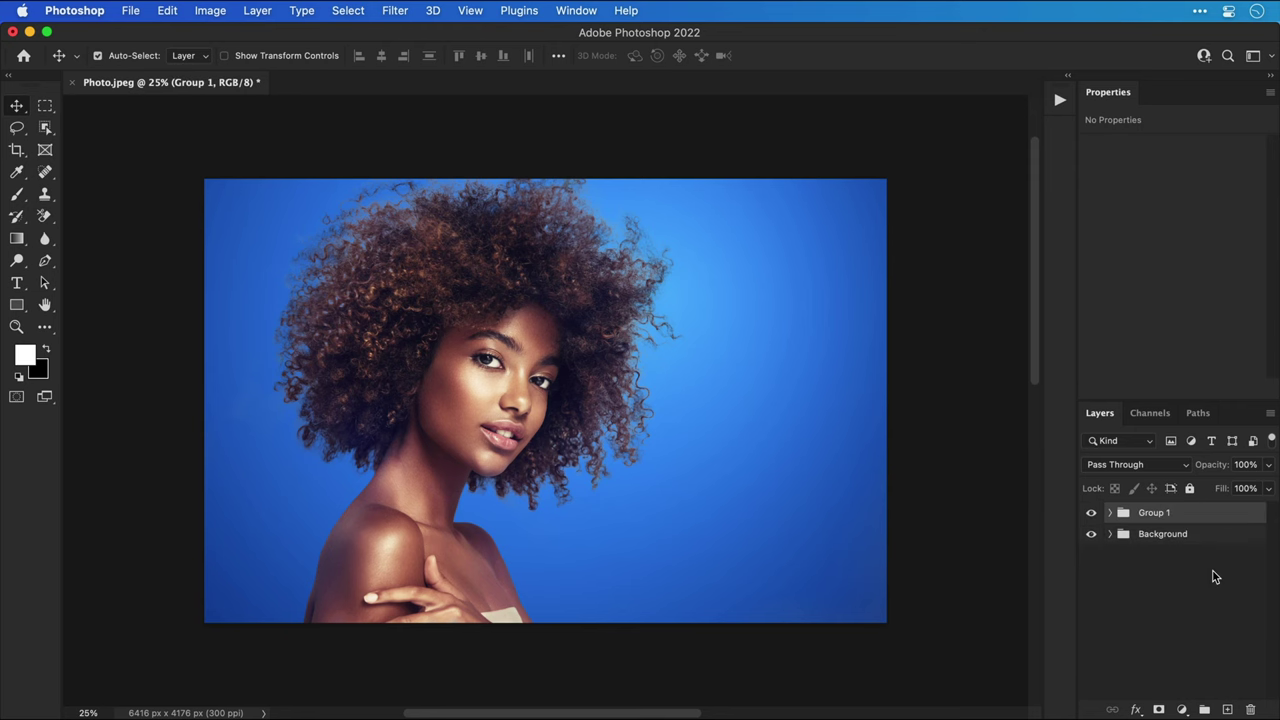